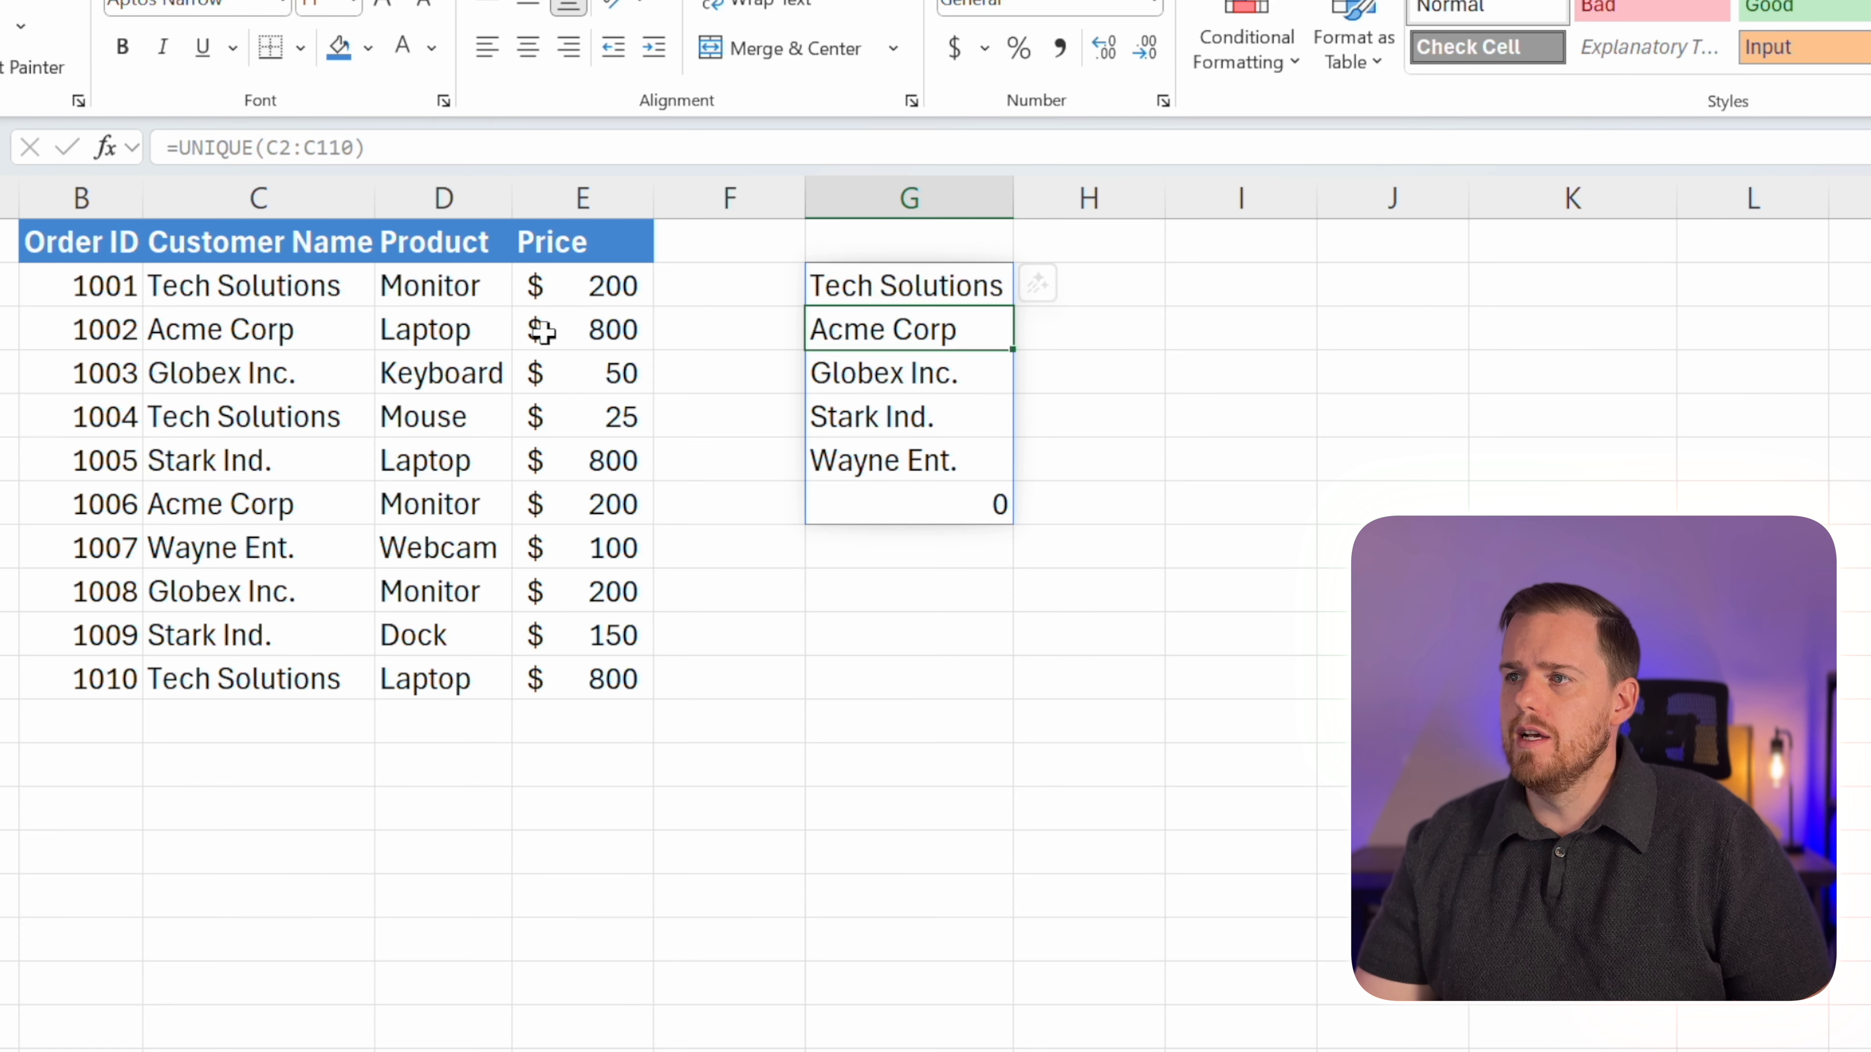
Wrap the UNIQUE formula in G2 in an IF function with the logical test UNIQUE(C2:C110)<>"".
key(Up)
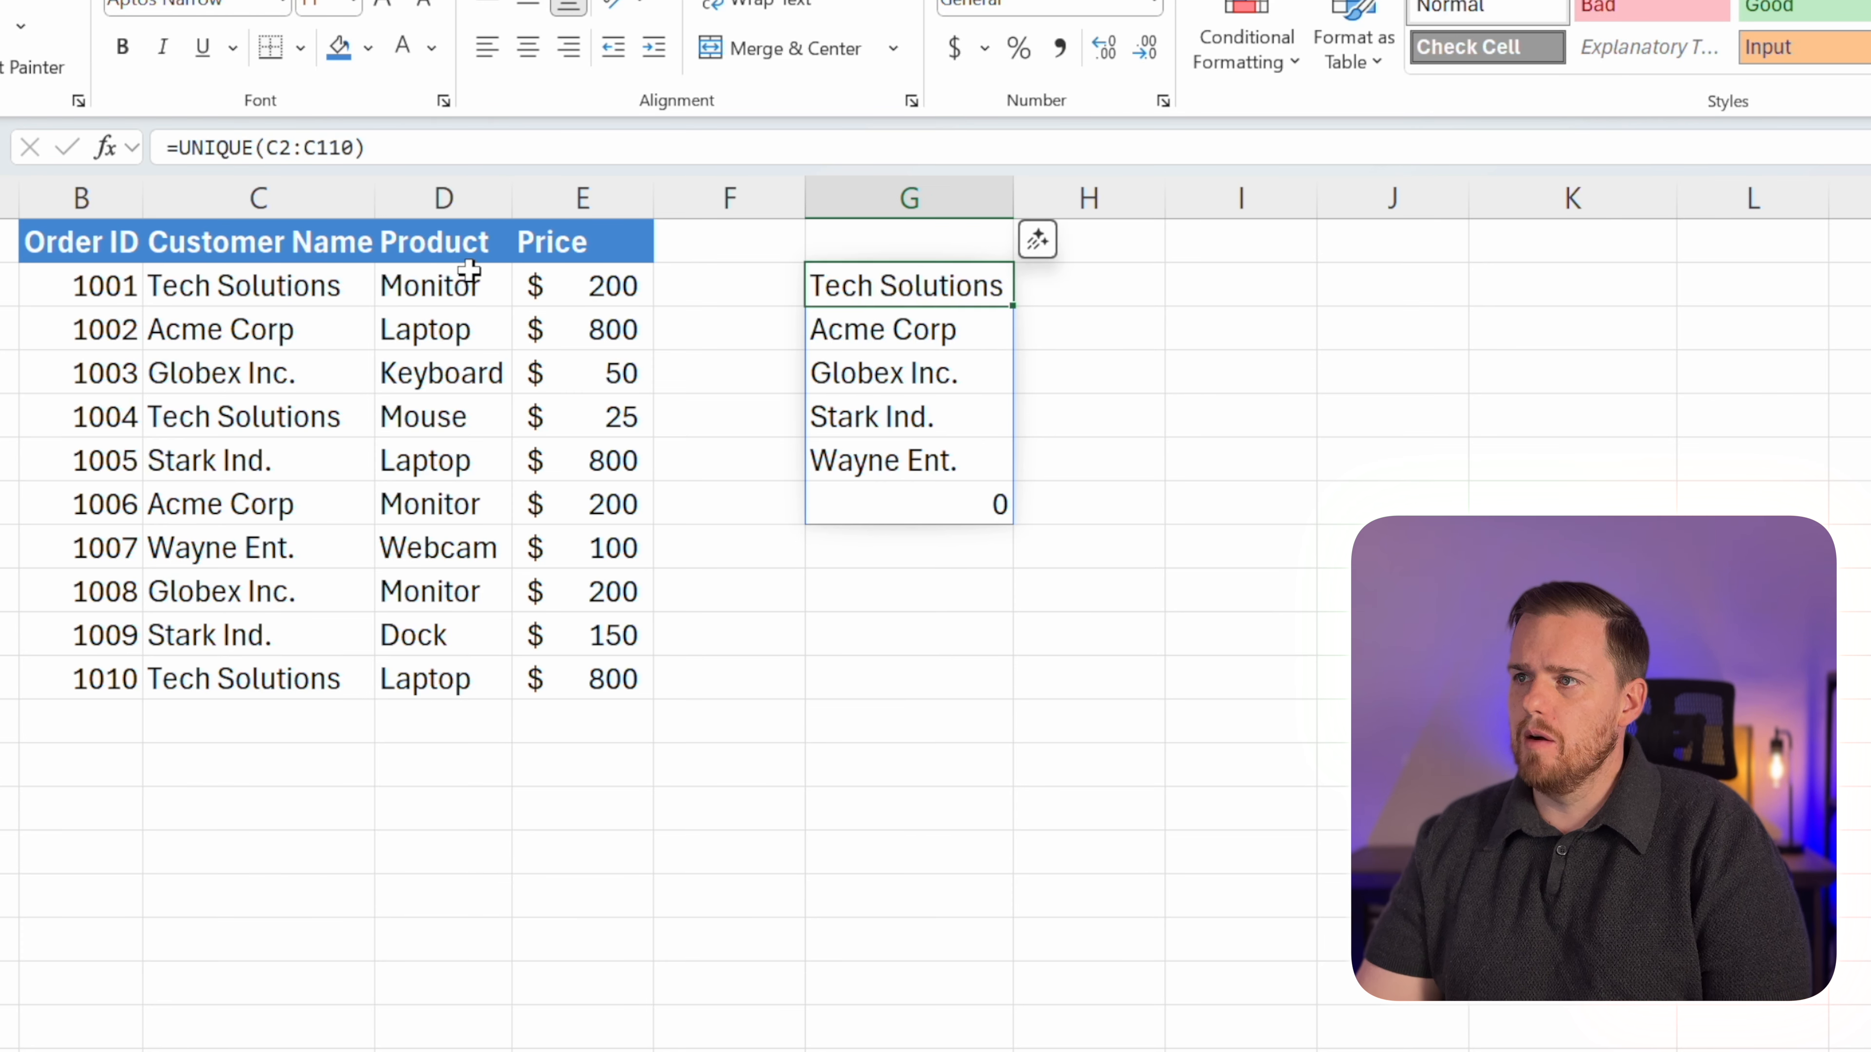
click(188, 157)
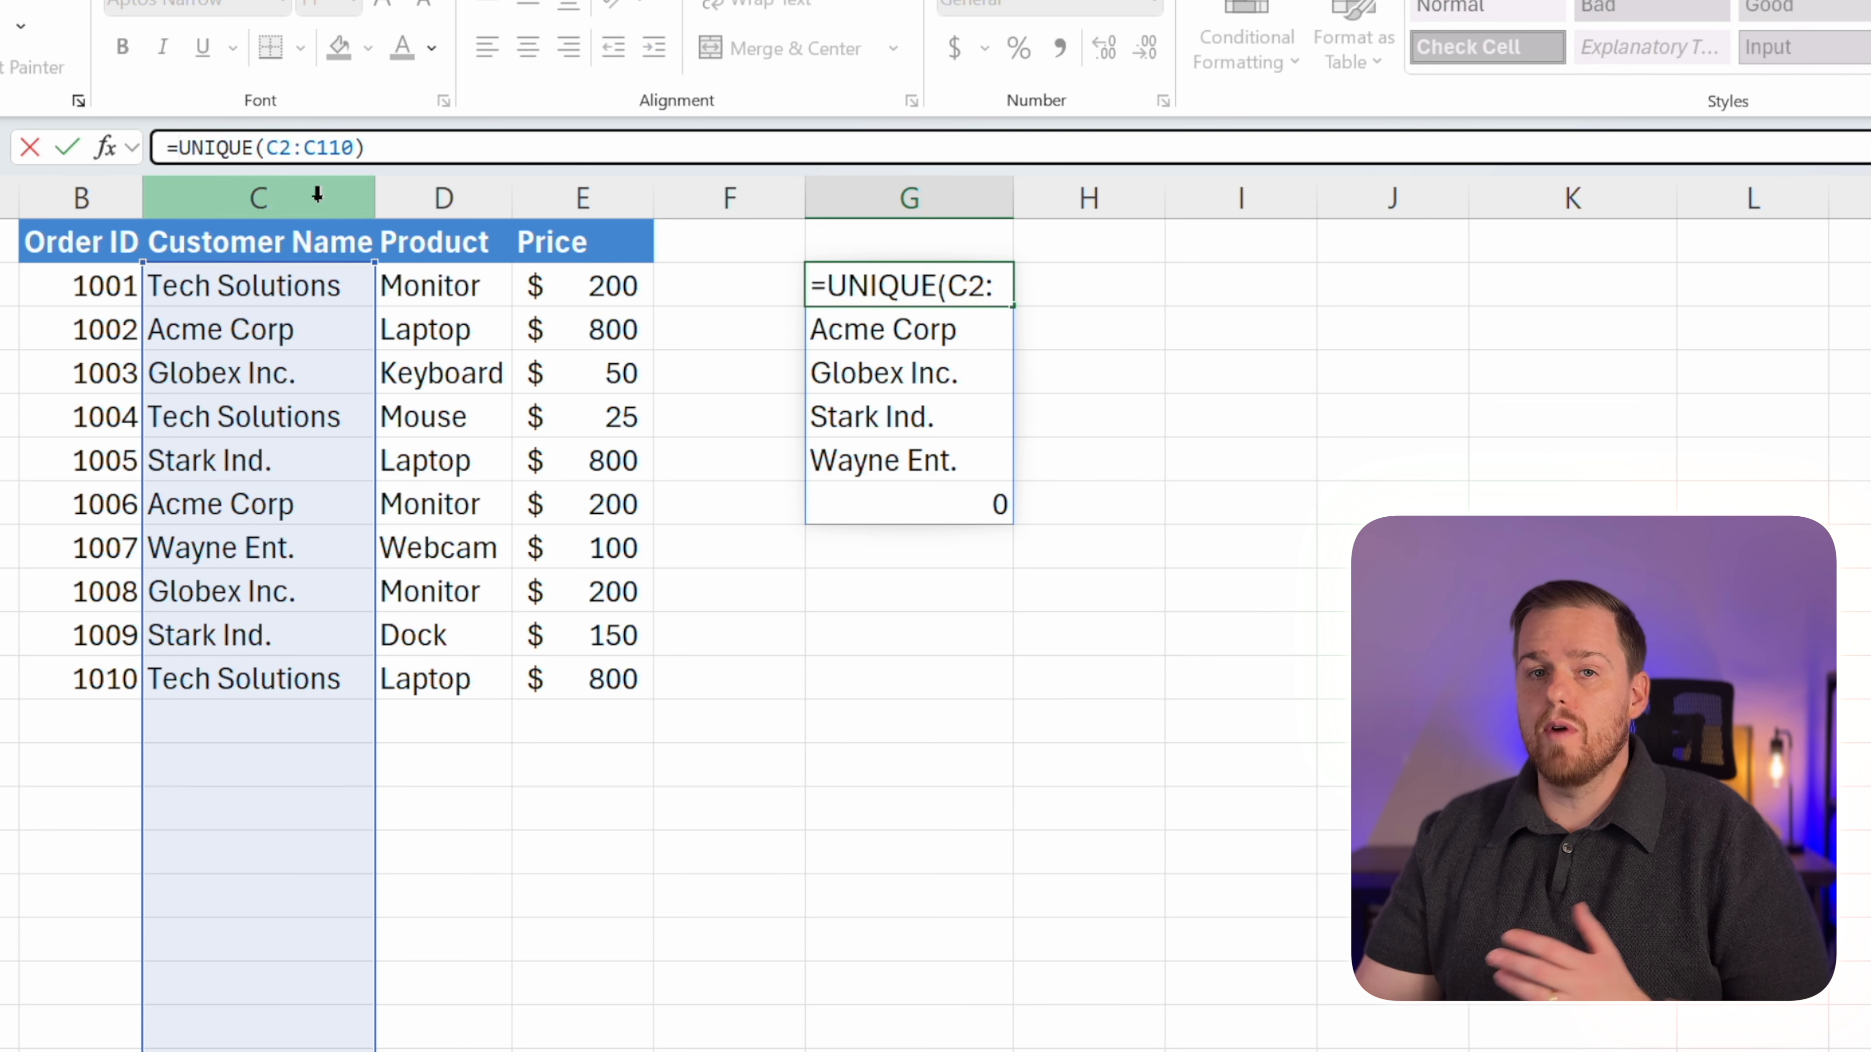
text(if)
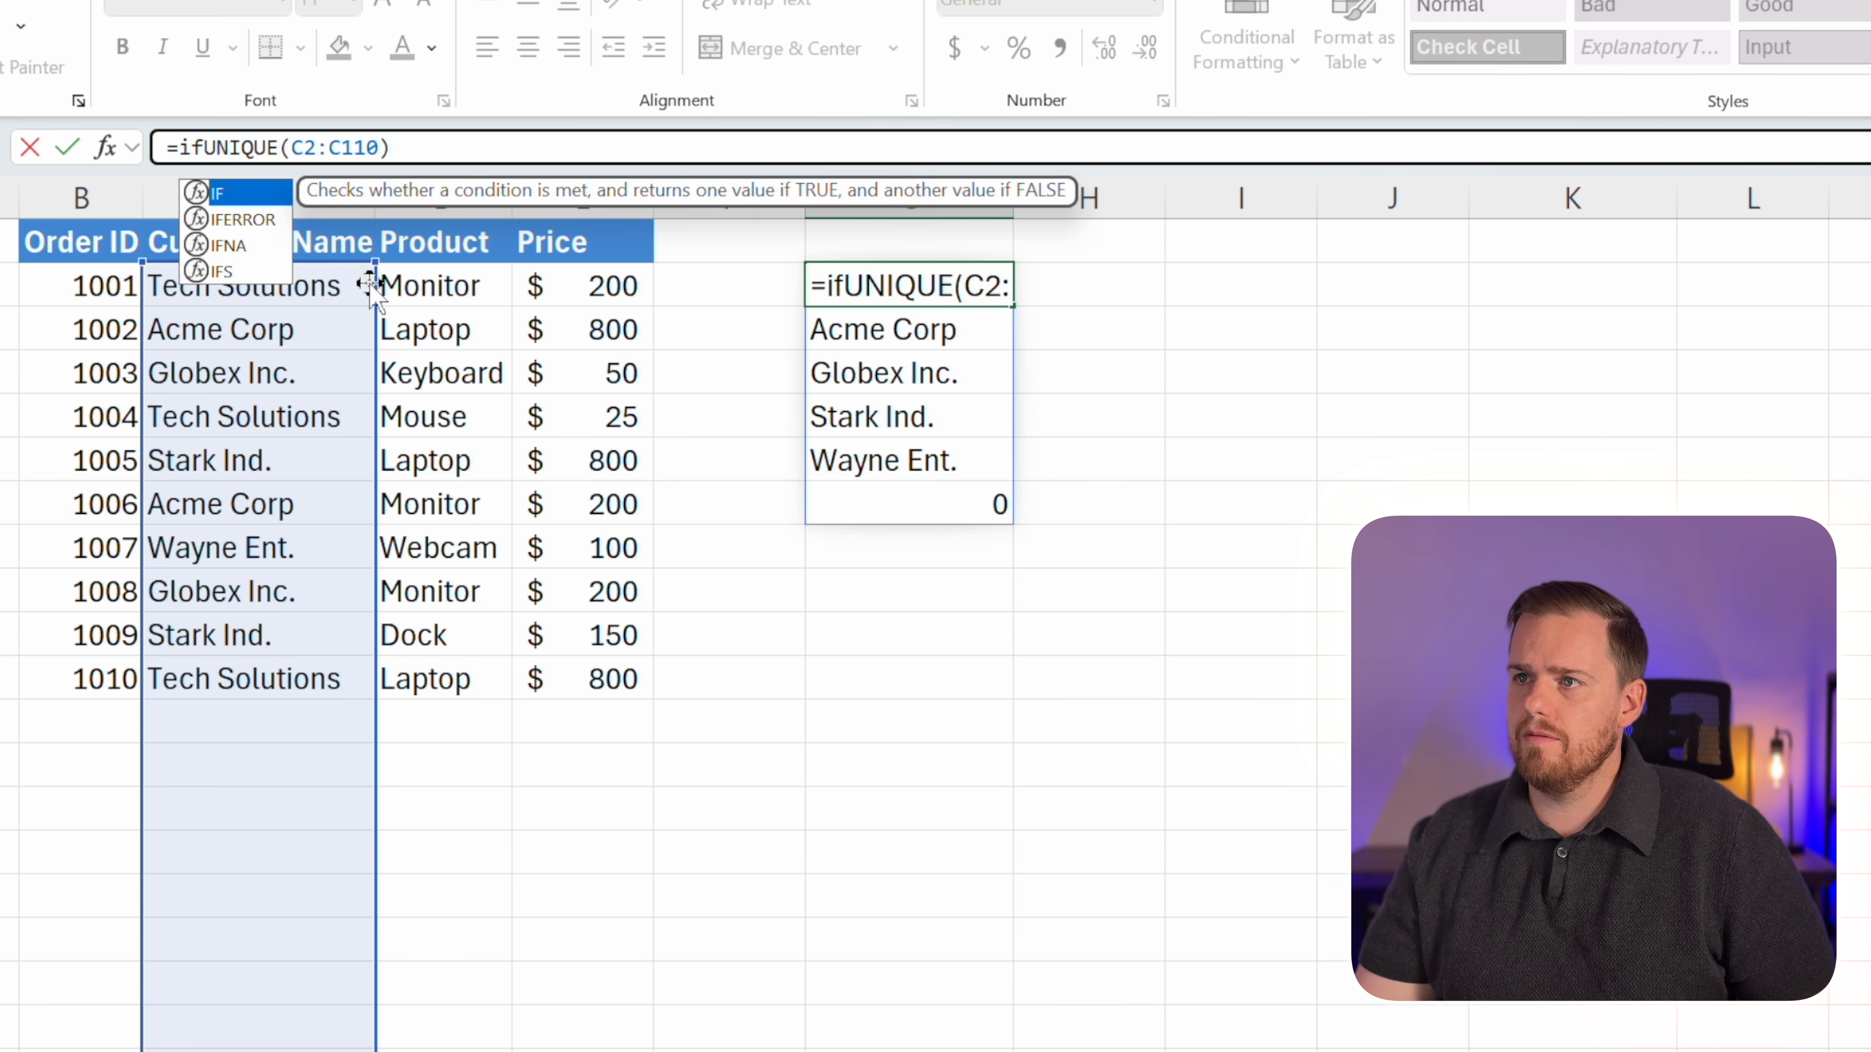
key(Tab)
click(440, 146)
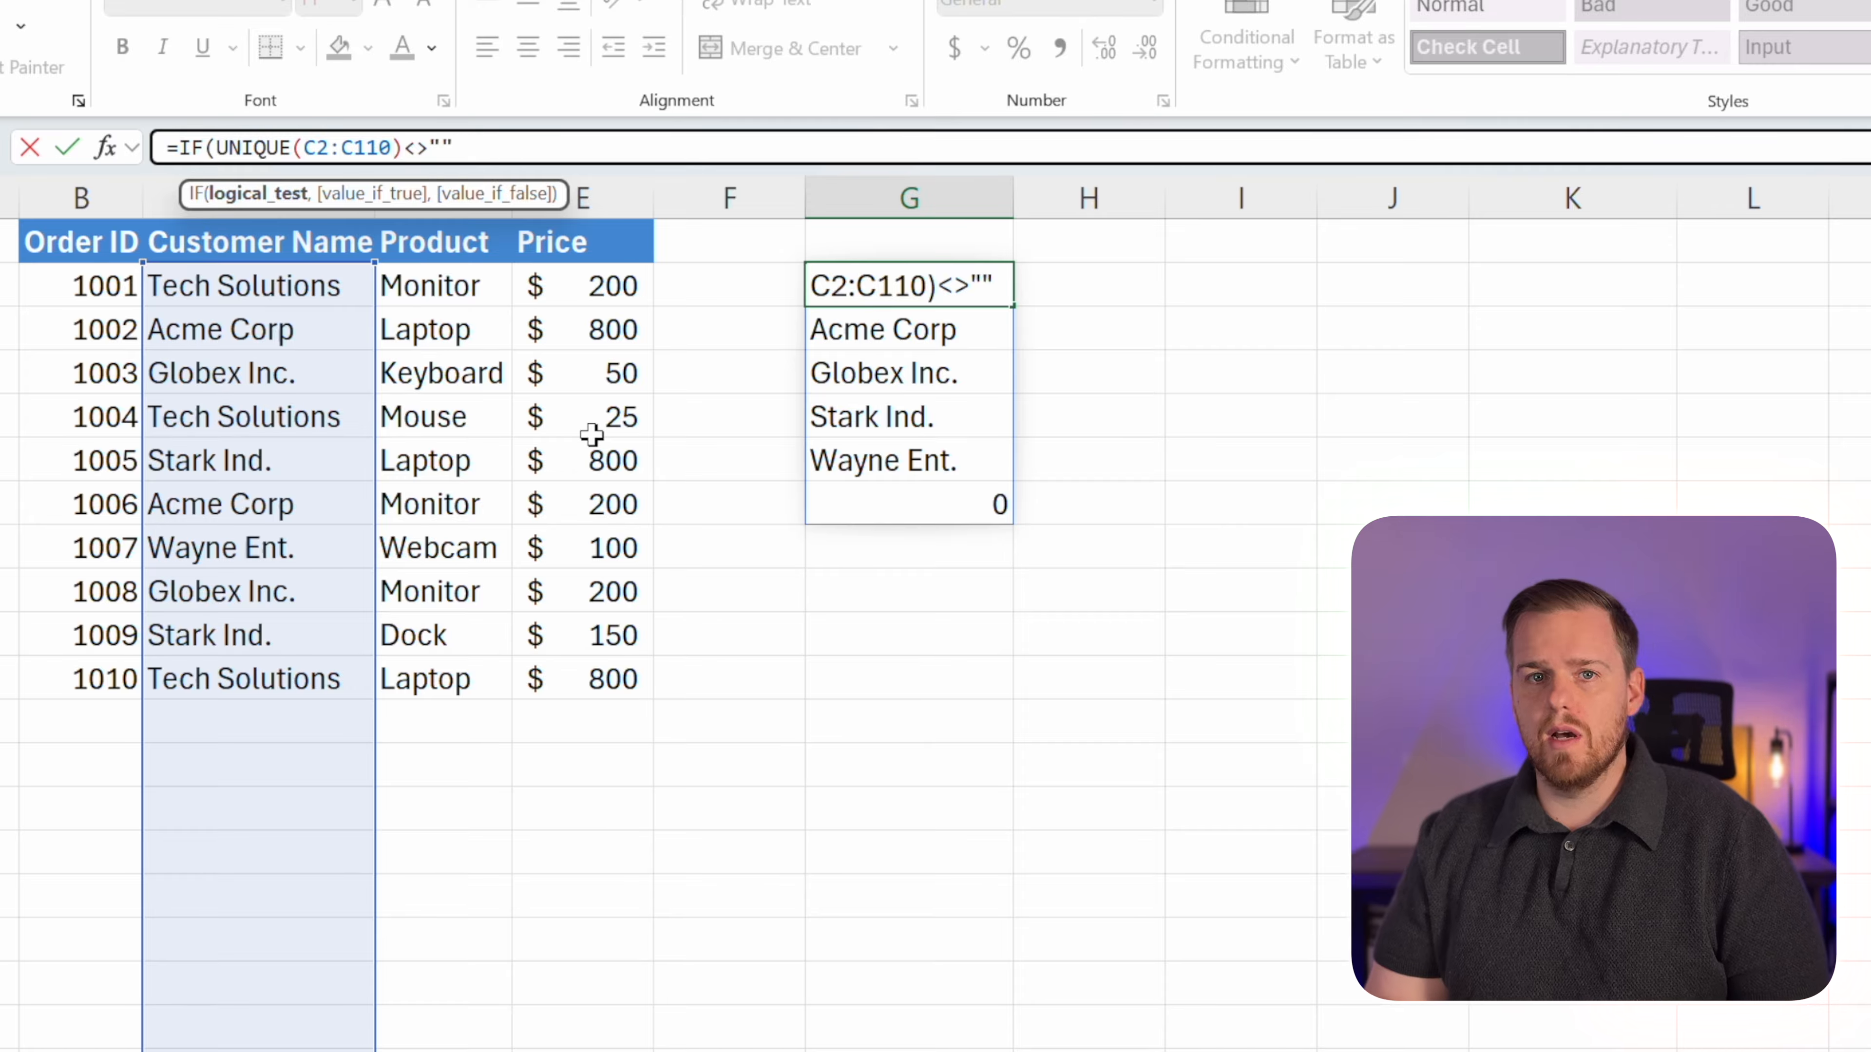
text(<>"")
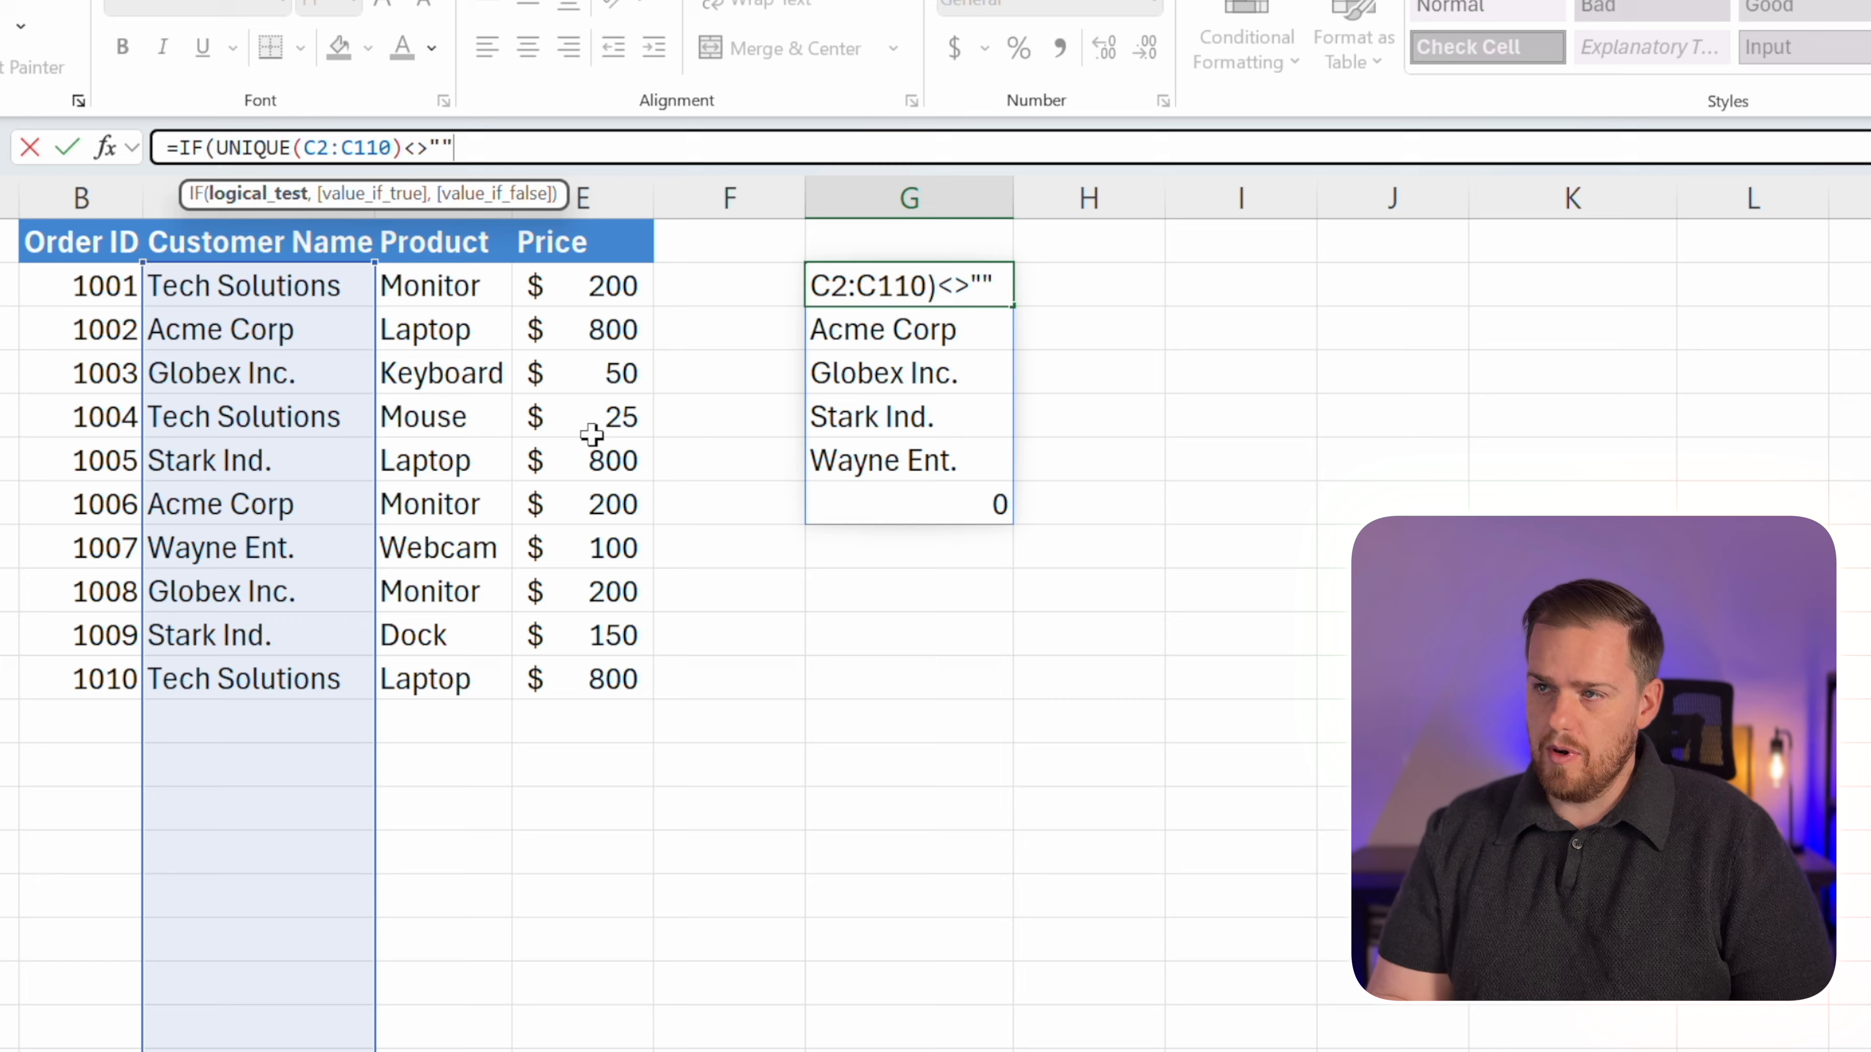
text(,)
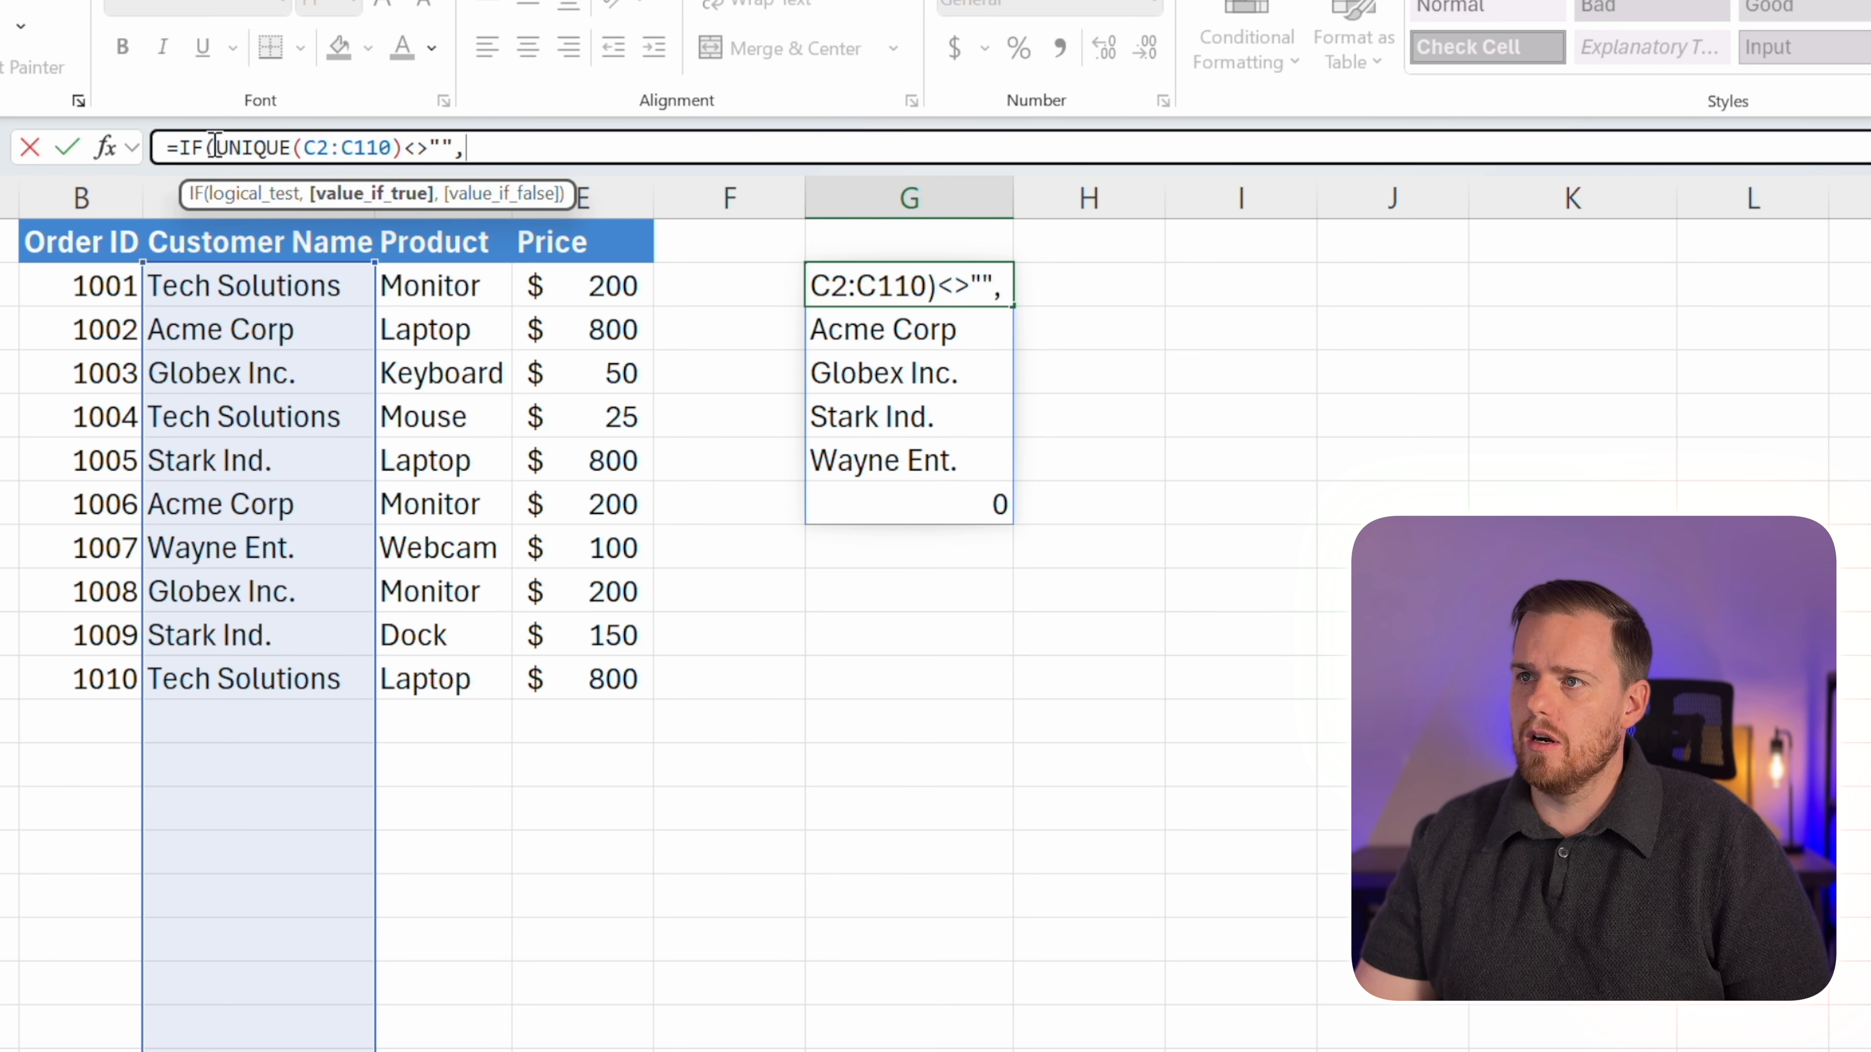
Complete the IF formula in G2 with a copy of UNIQUE(C2:C110) as the true value and "" as the false value.
drag(209, 146, 395, 148)
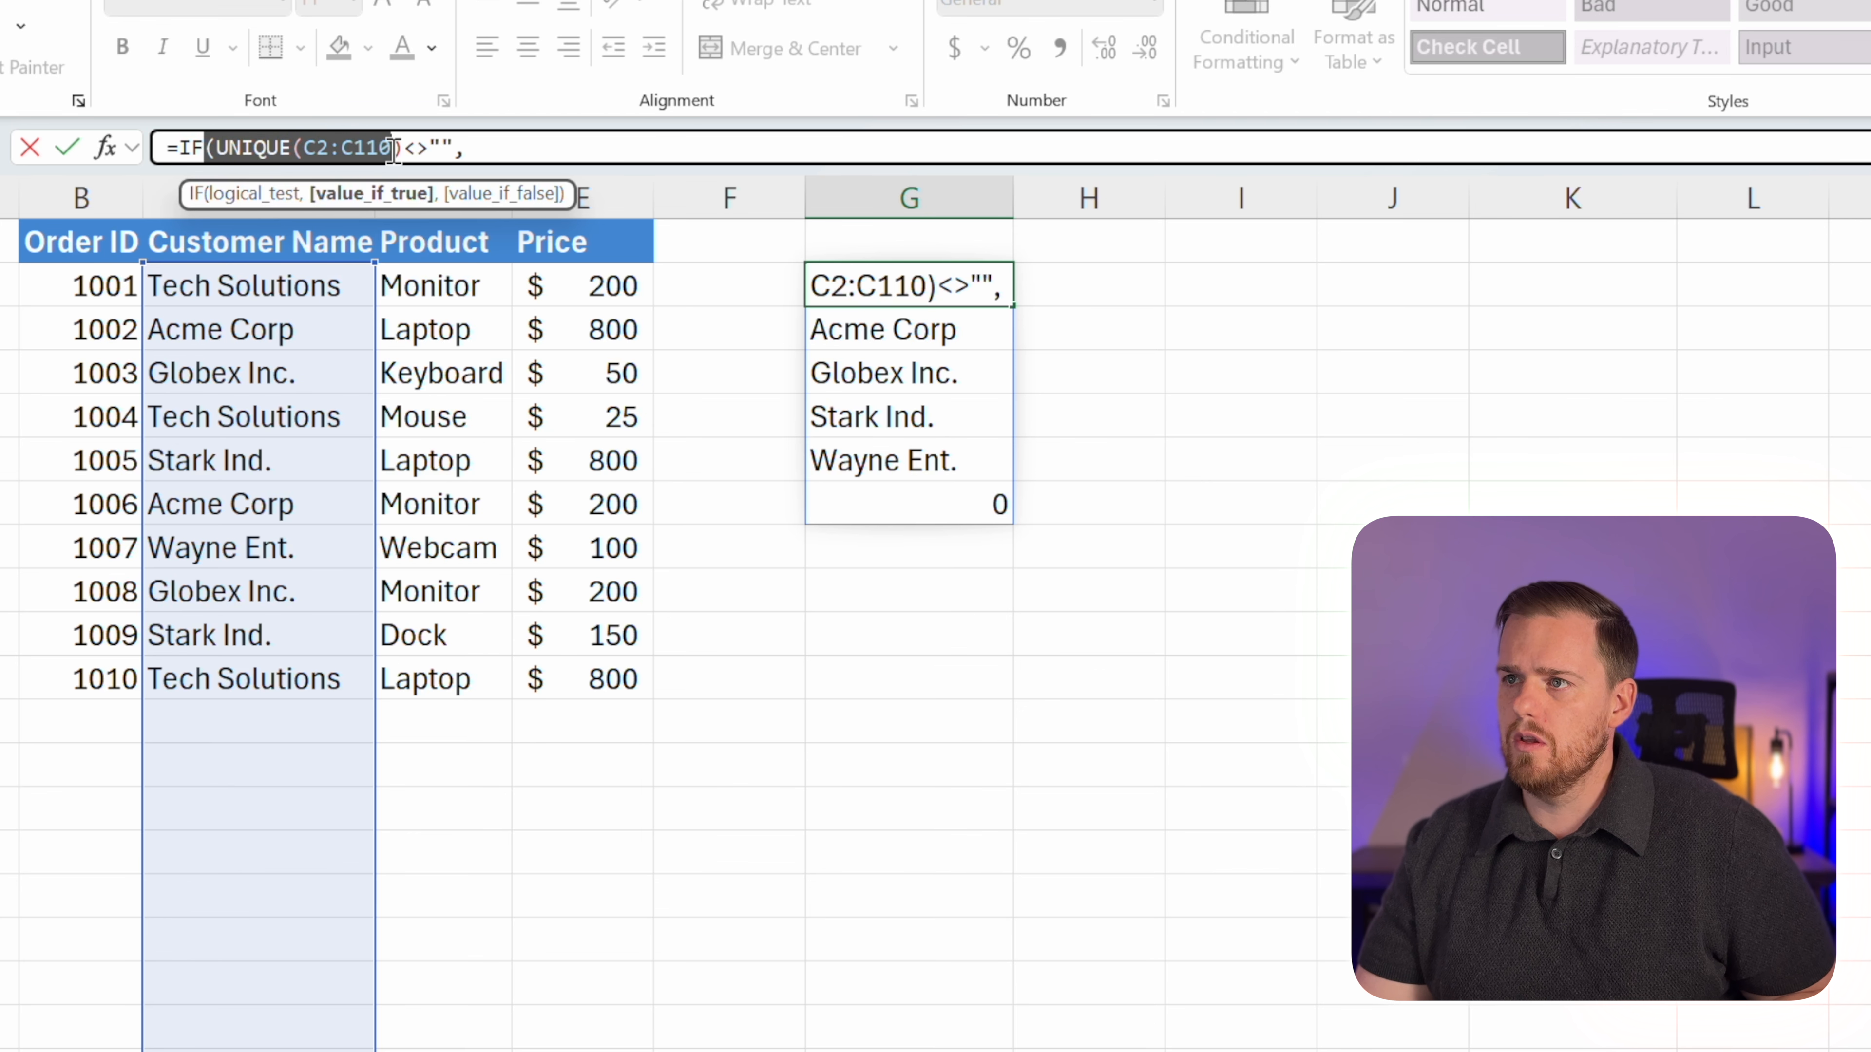
key(ctrl+c)
click(538, 147)
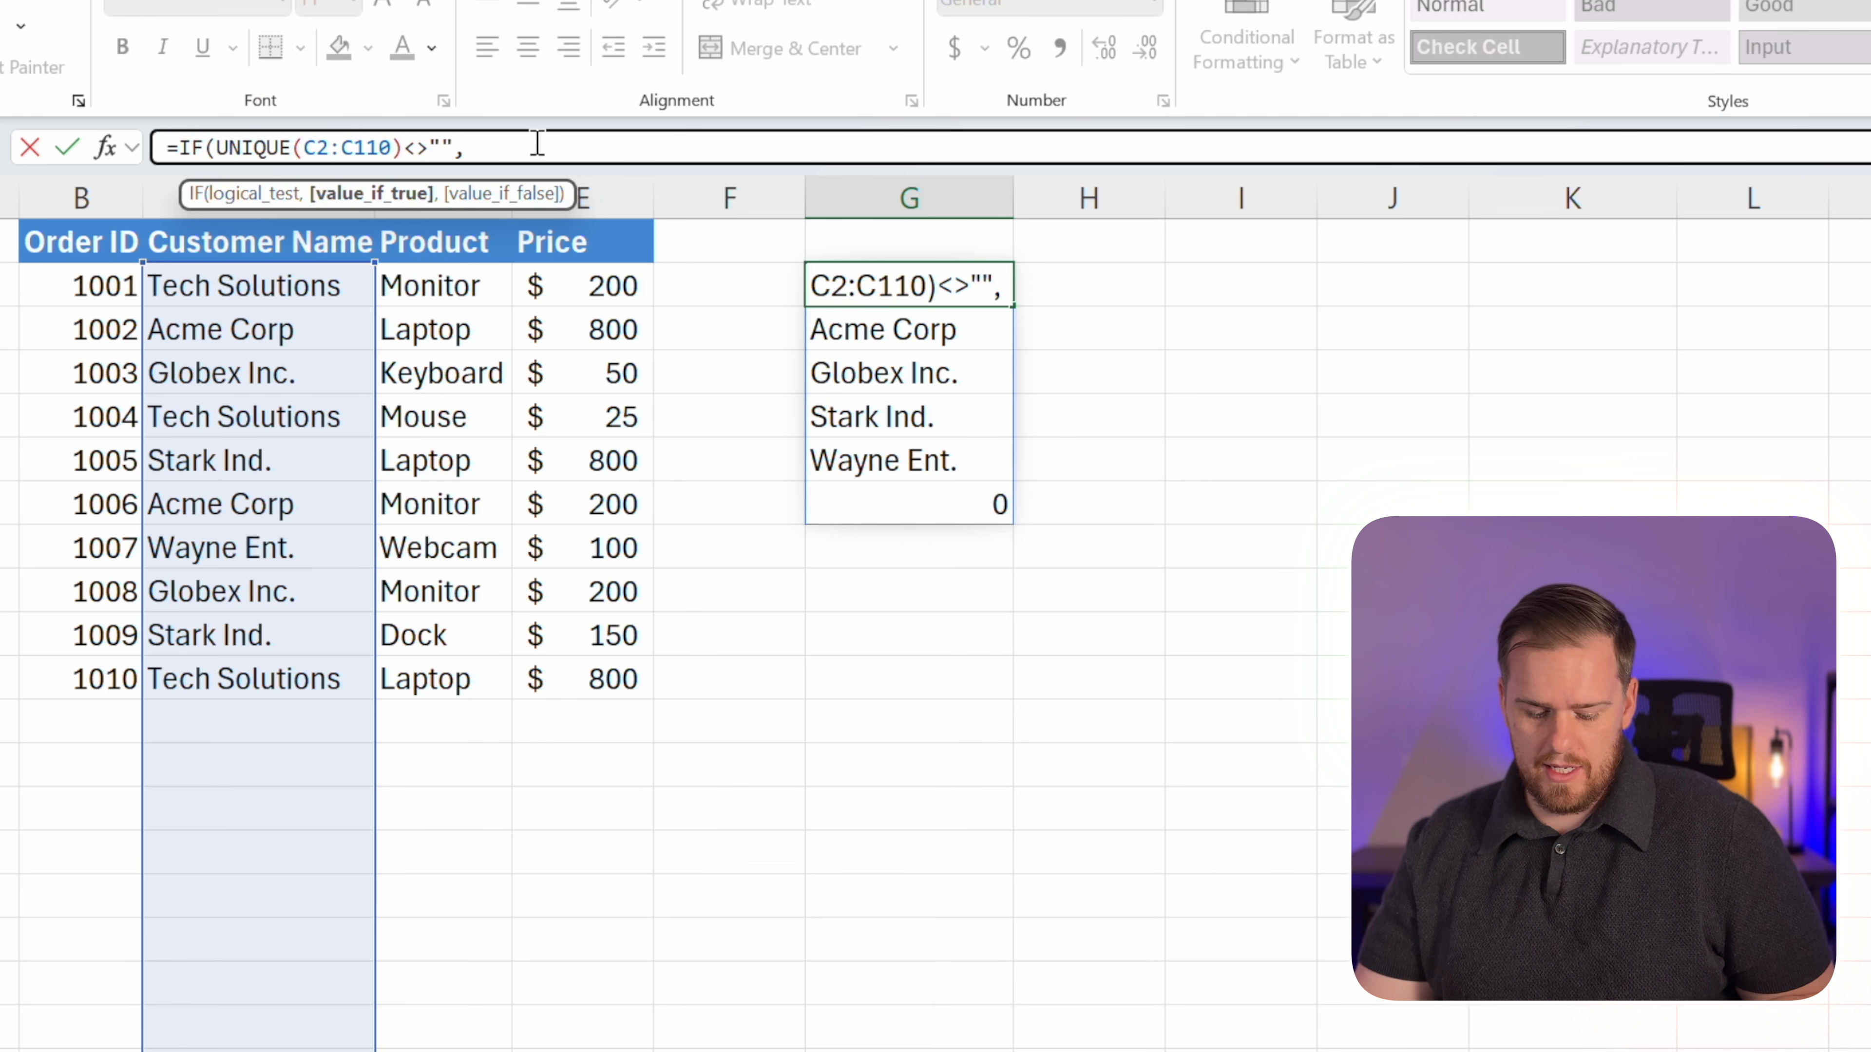
key(ctrl+v)
text(,)
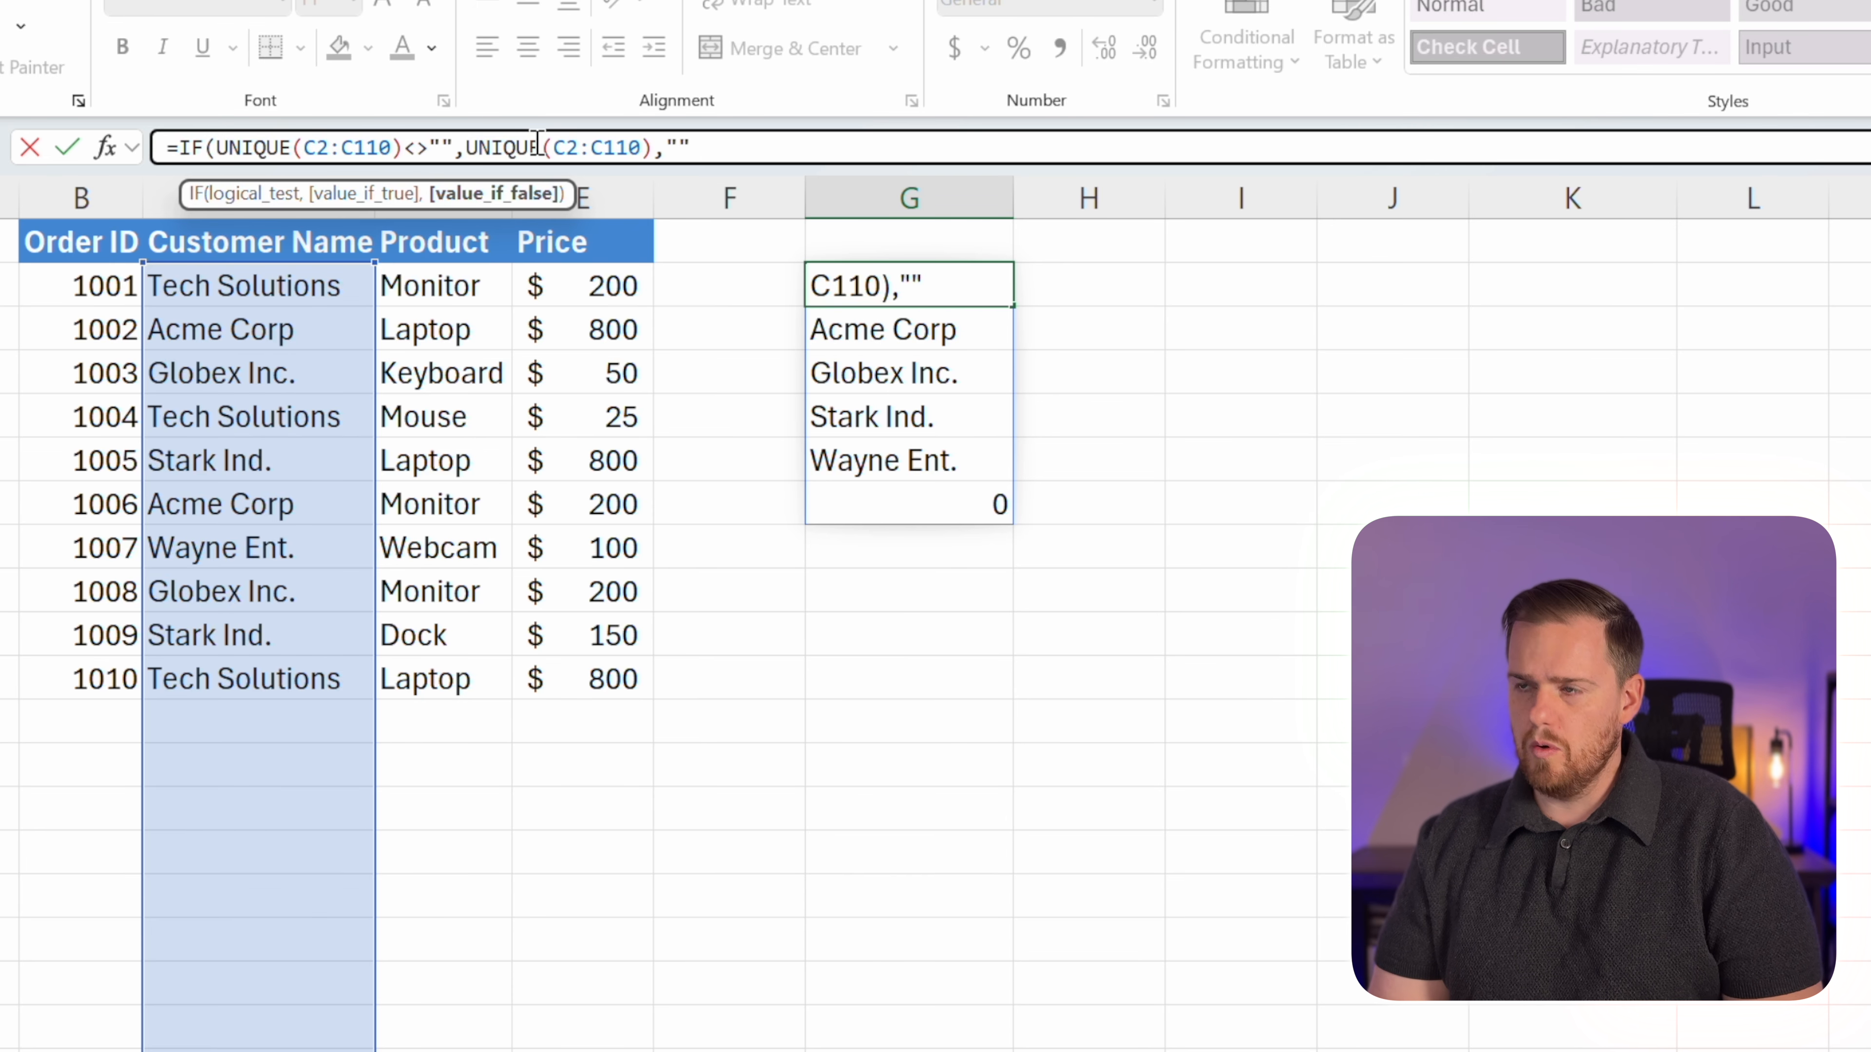
text("")
key(Return)
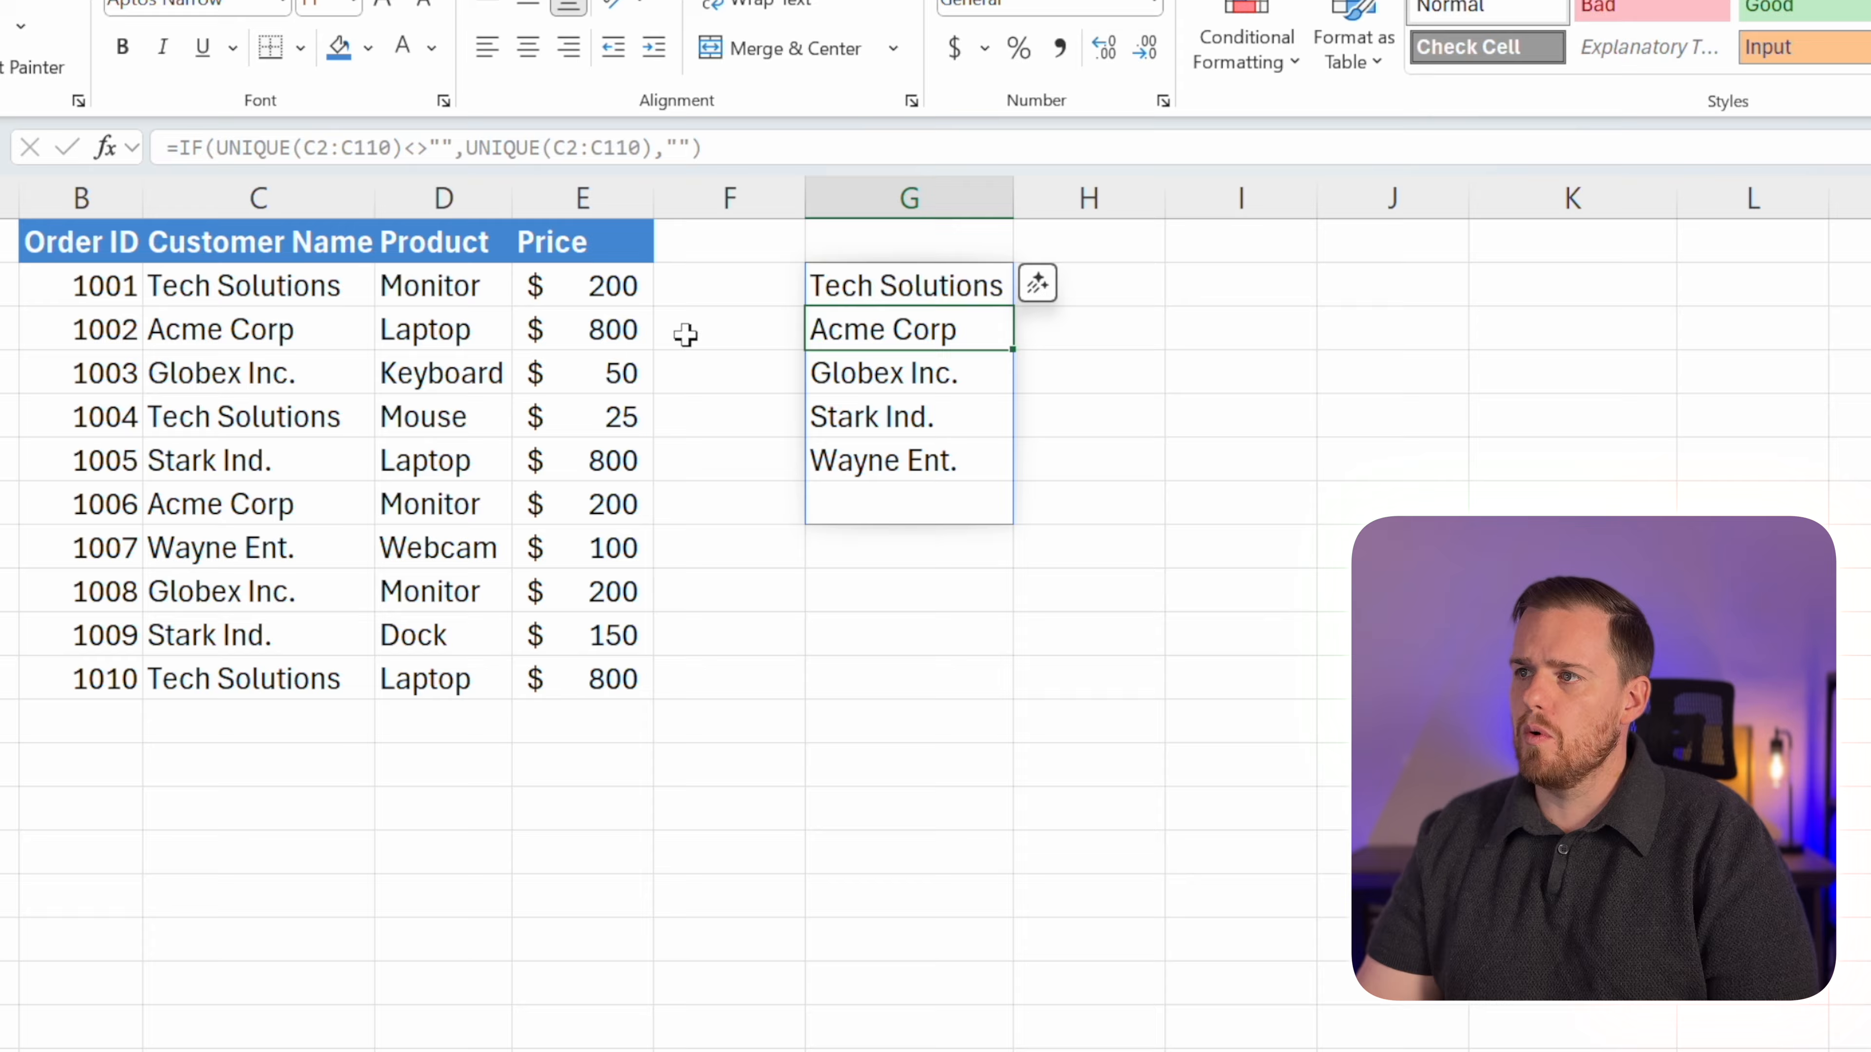
Examine the formula shown for G2 and for the spilled cells below it in the unique customer list.
key(Up)
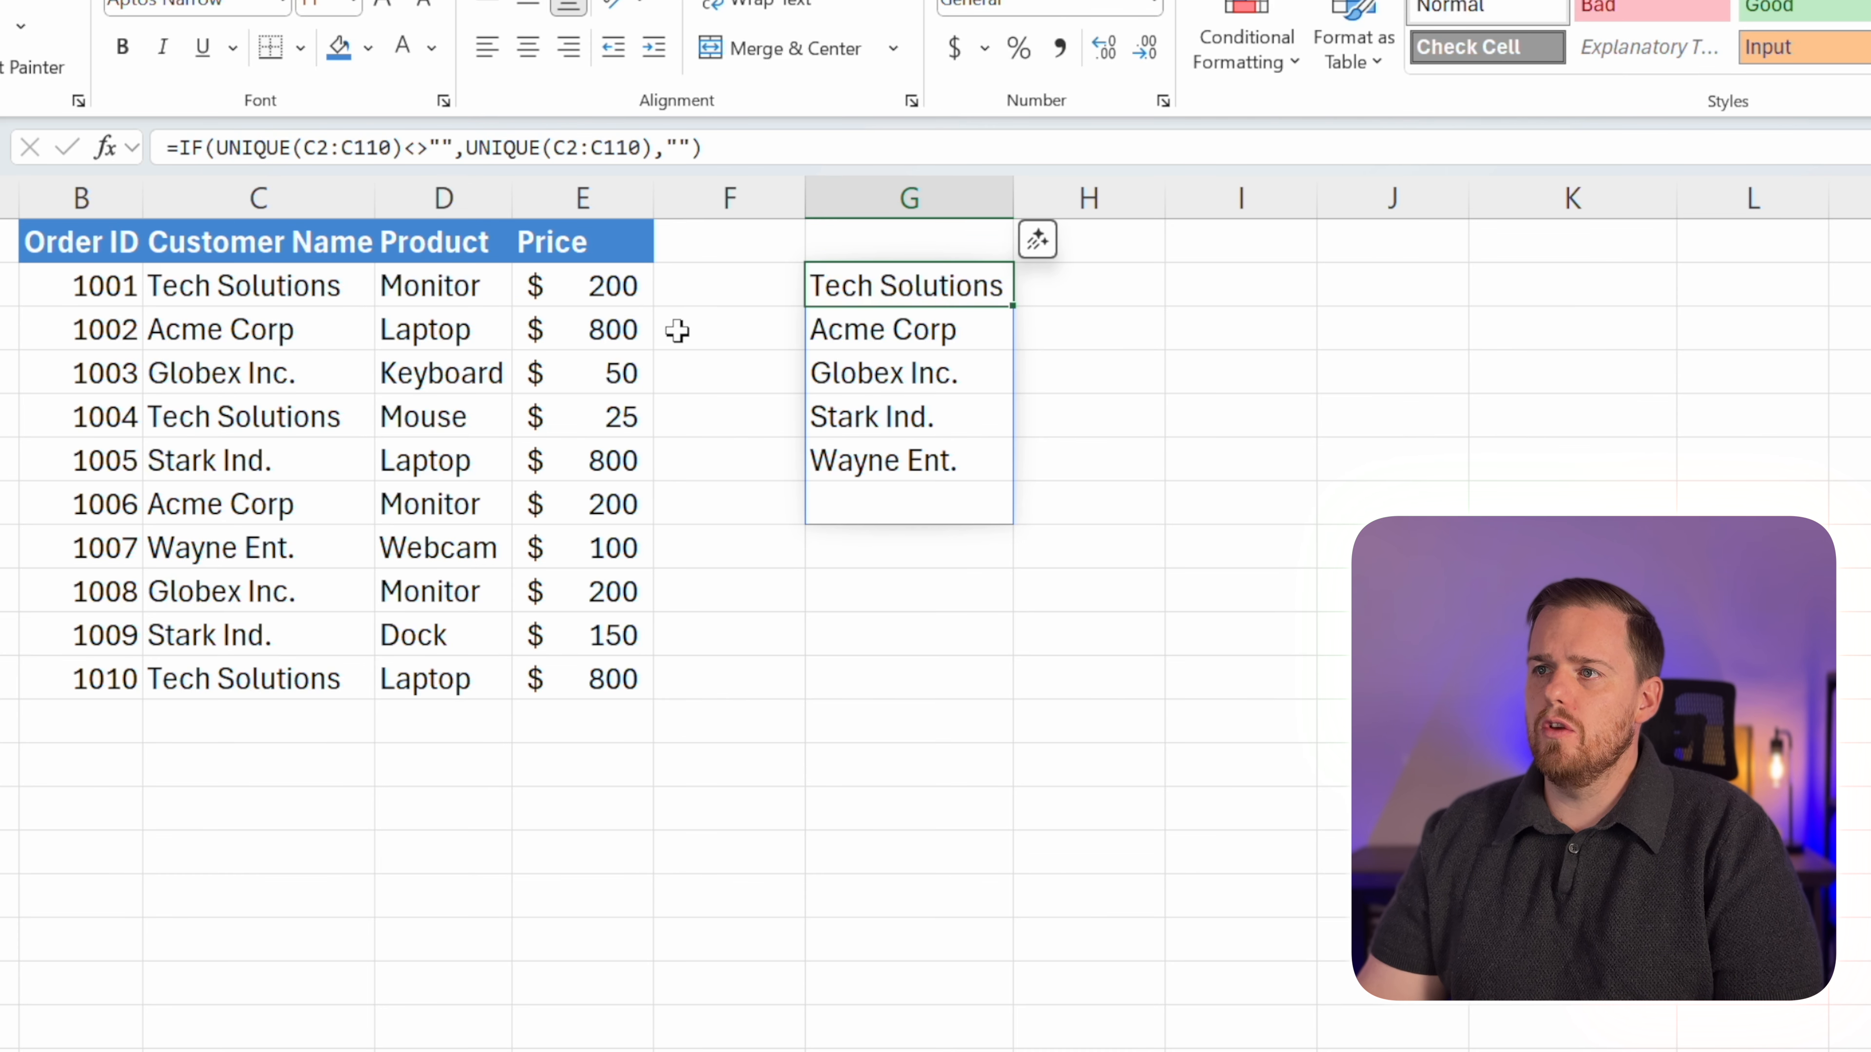
key(Down)
key(Up)
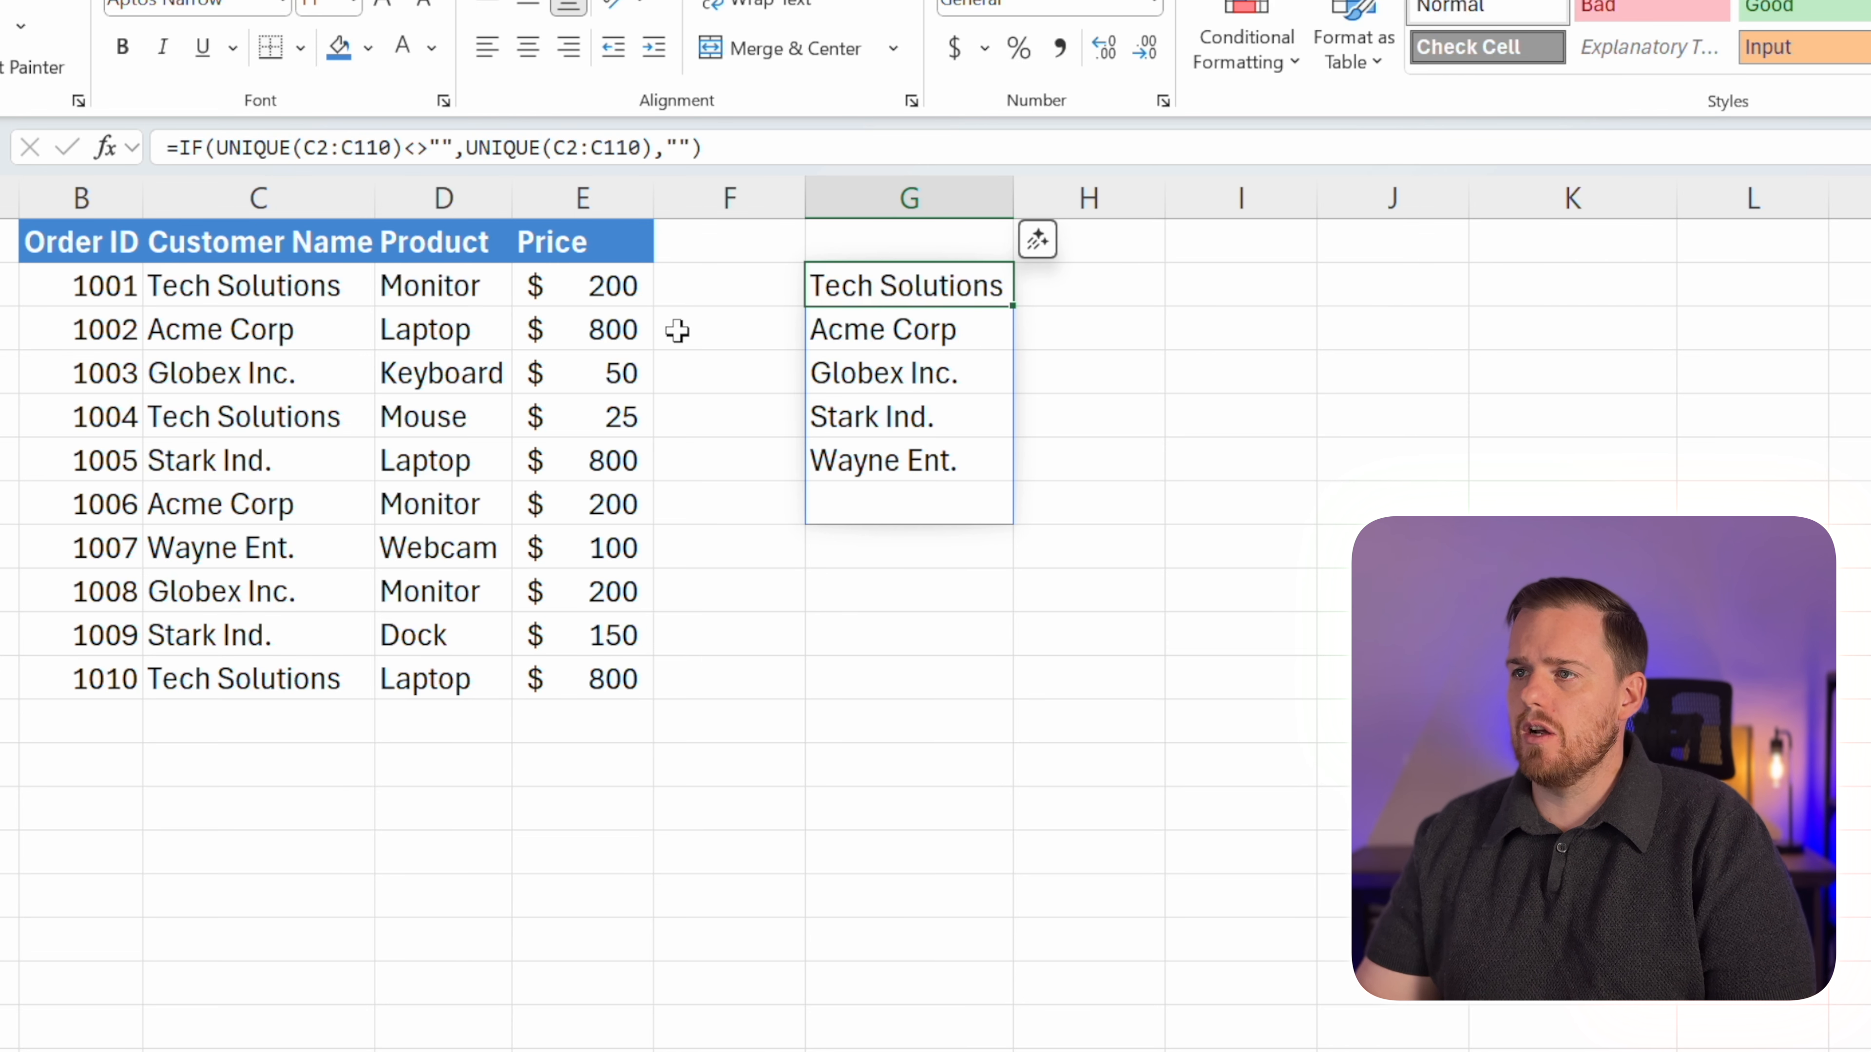
key(Down)
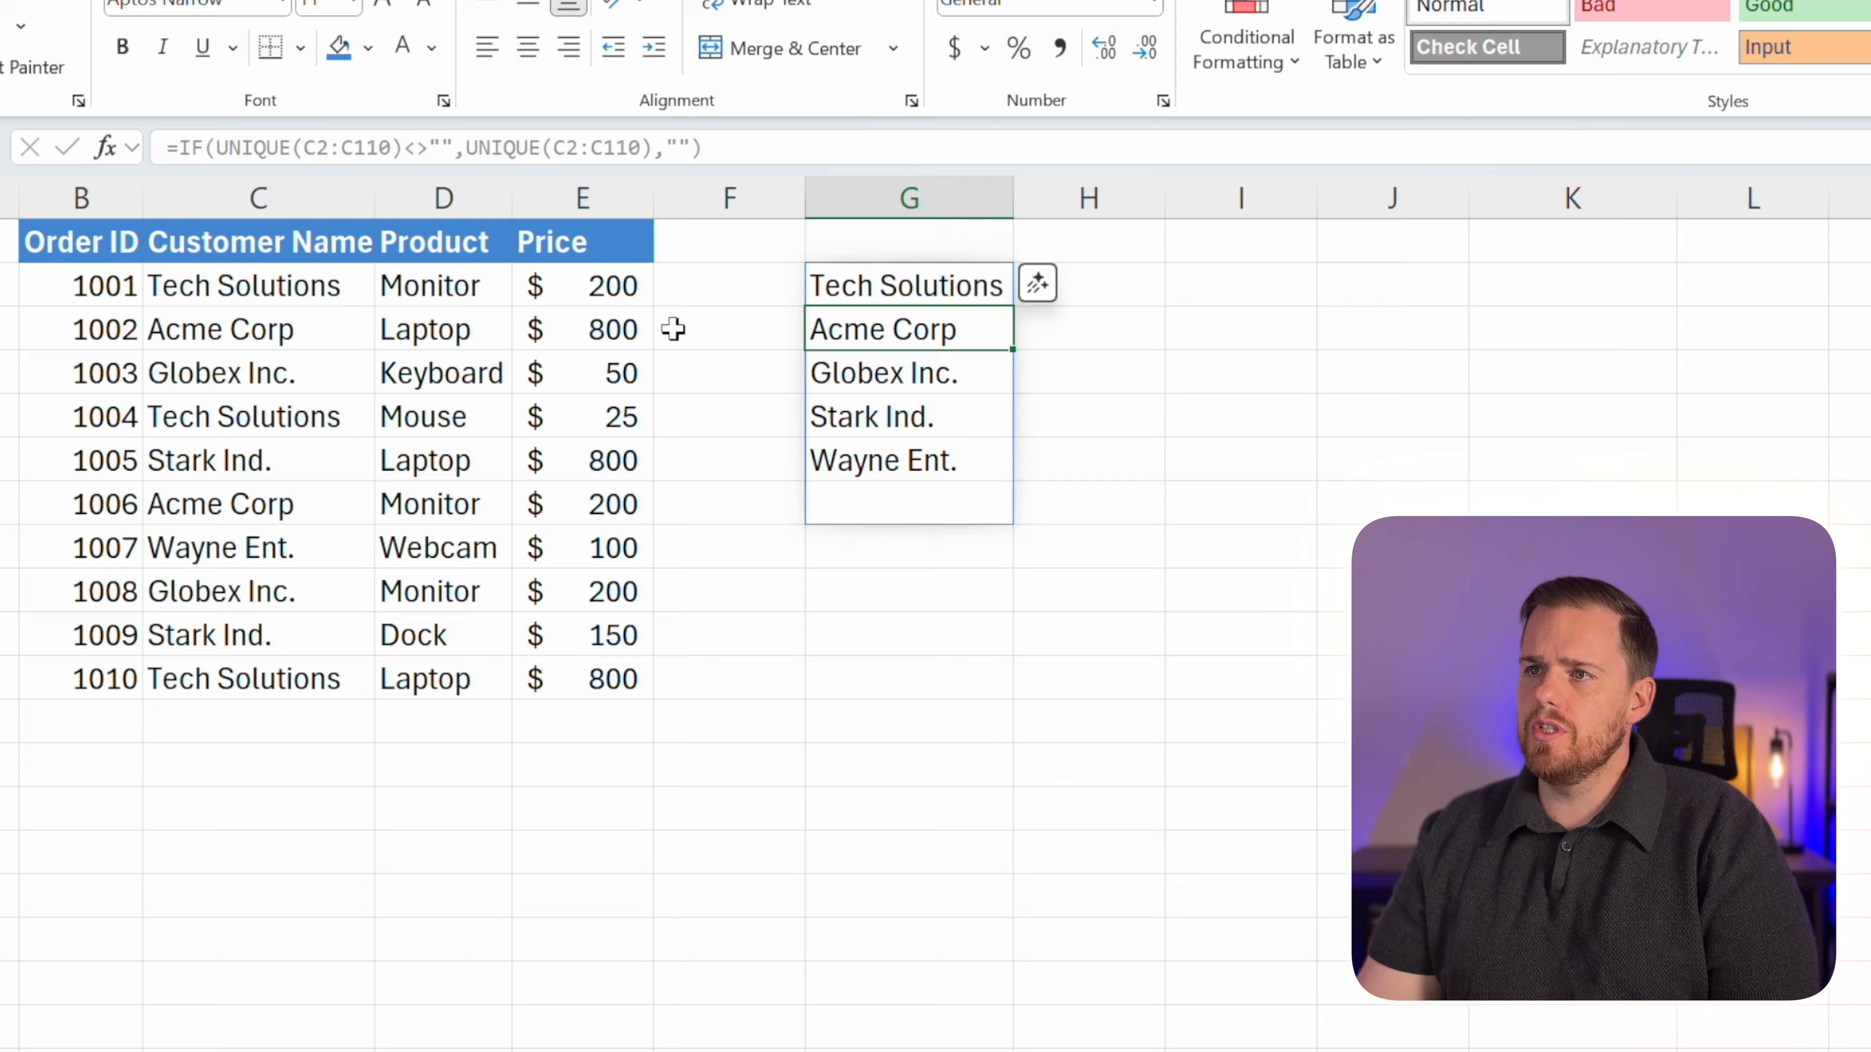
key(Down)
key(Down)
key(Down)
key(Down)
key(Up)
key(Up)
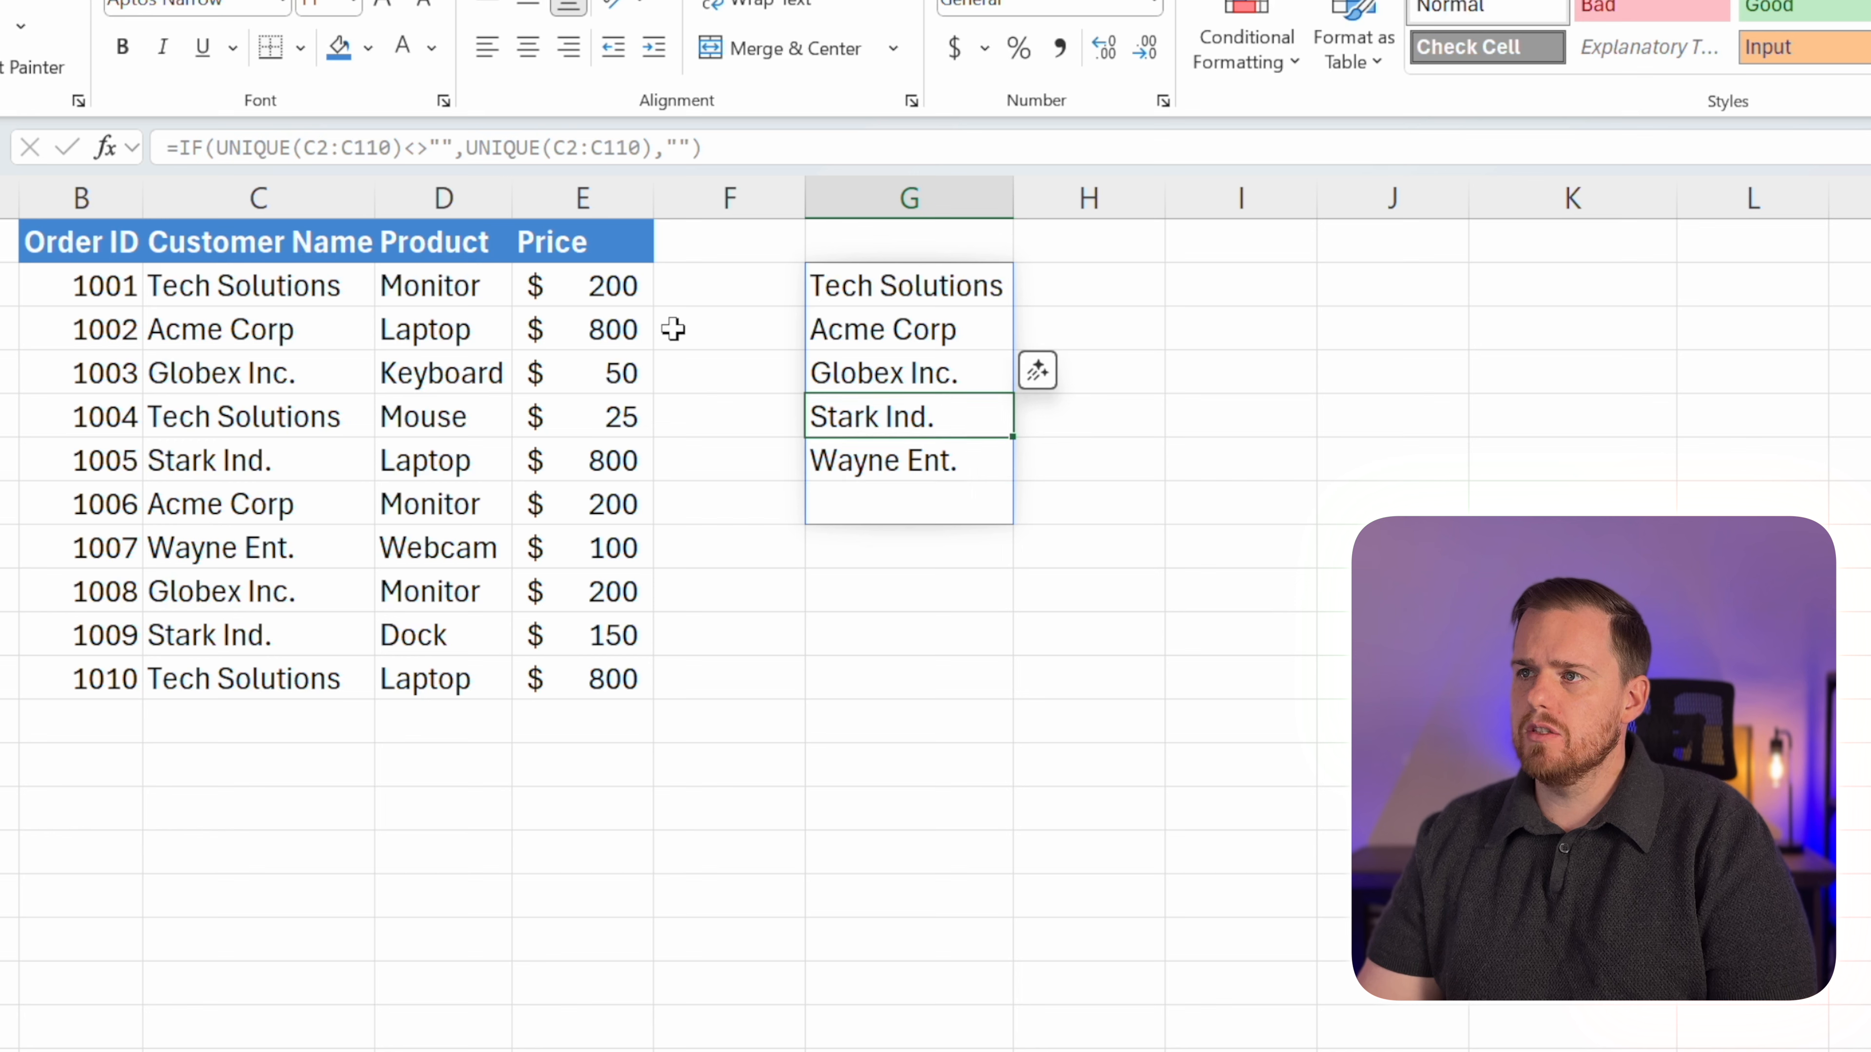
key(Up)
key(Up)
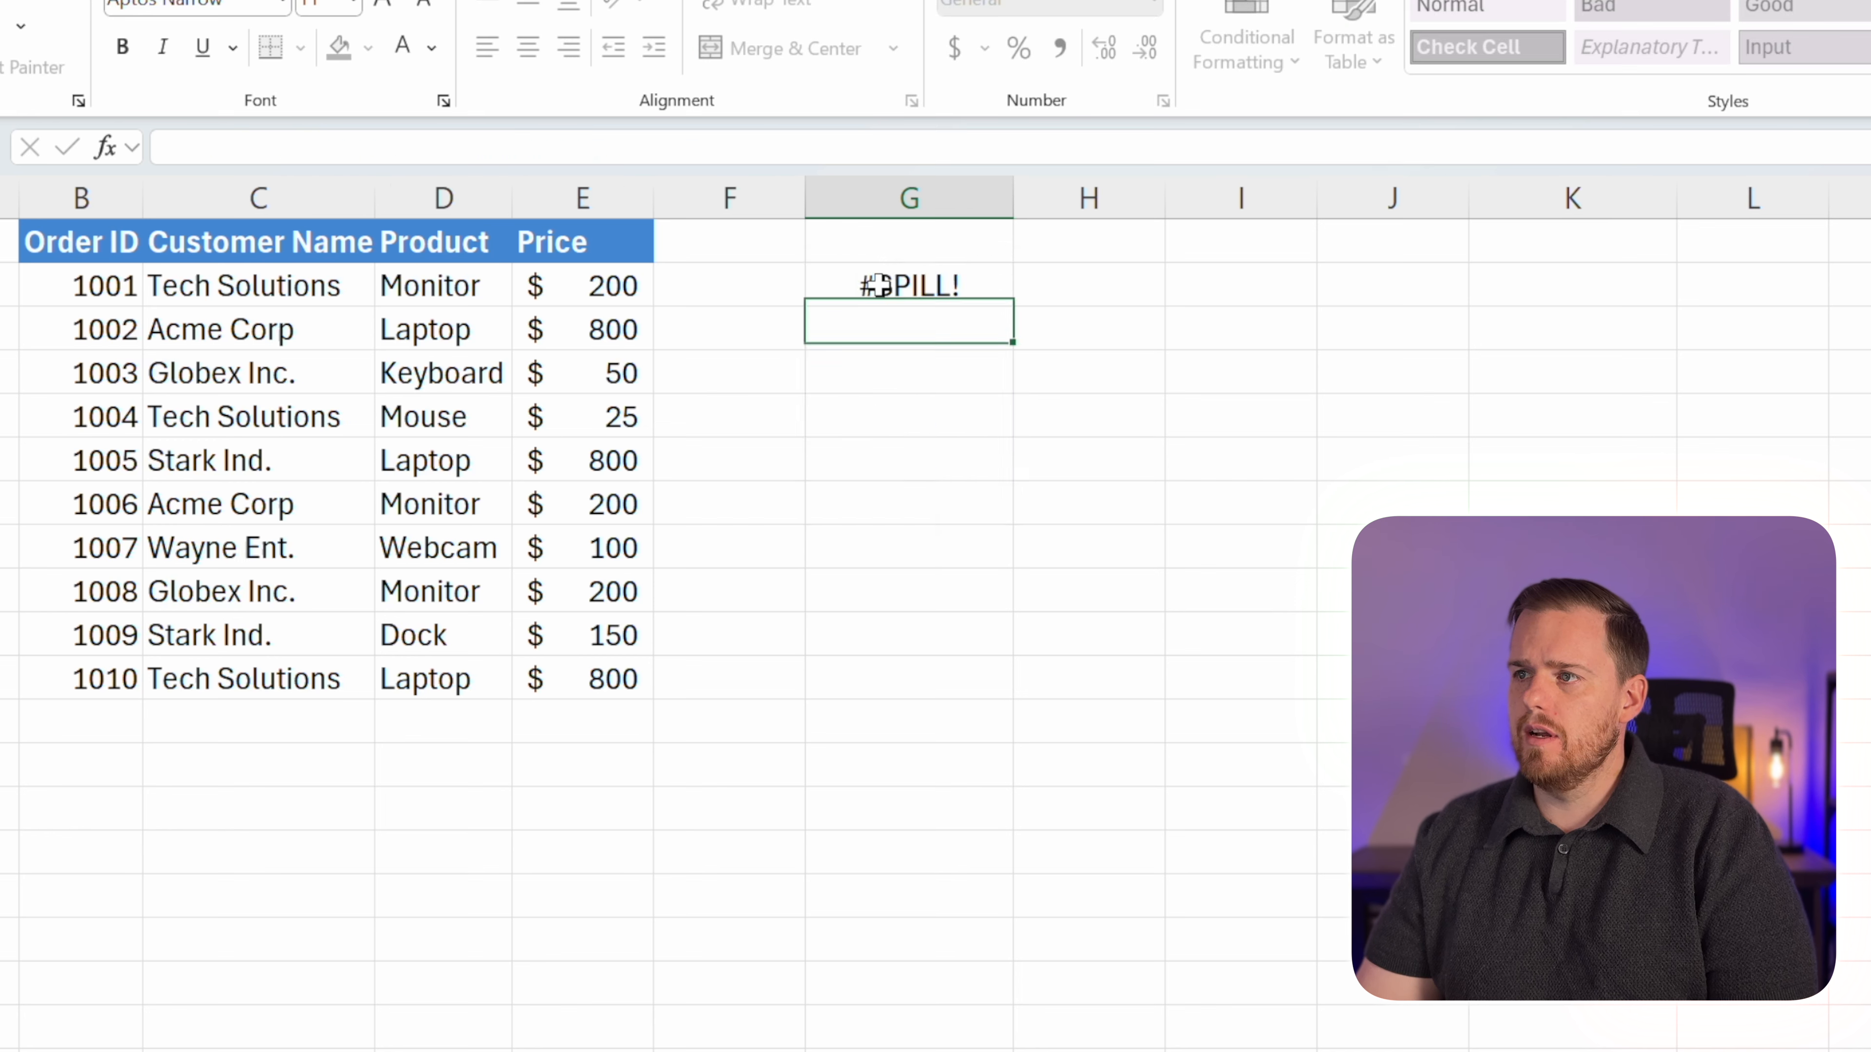
Try to clear individual spilled names in the unique customer list below G2, and return to G2.
click(879, 285)
click(888, 370)
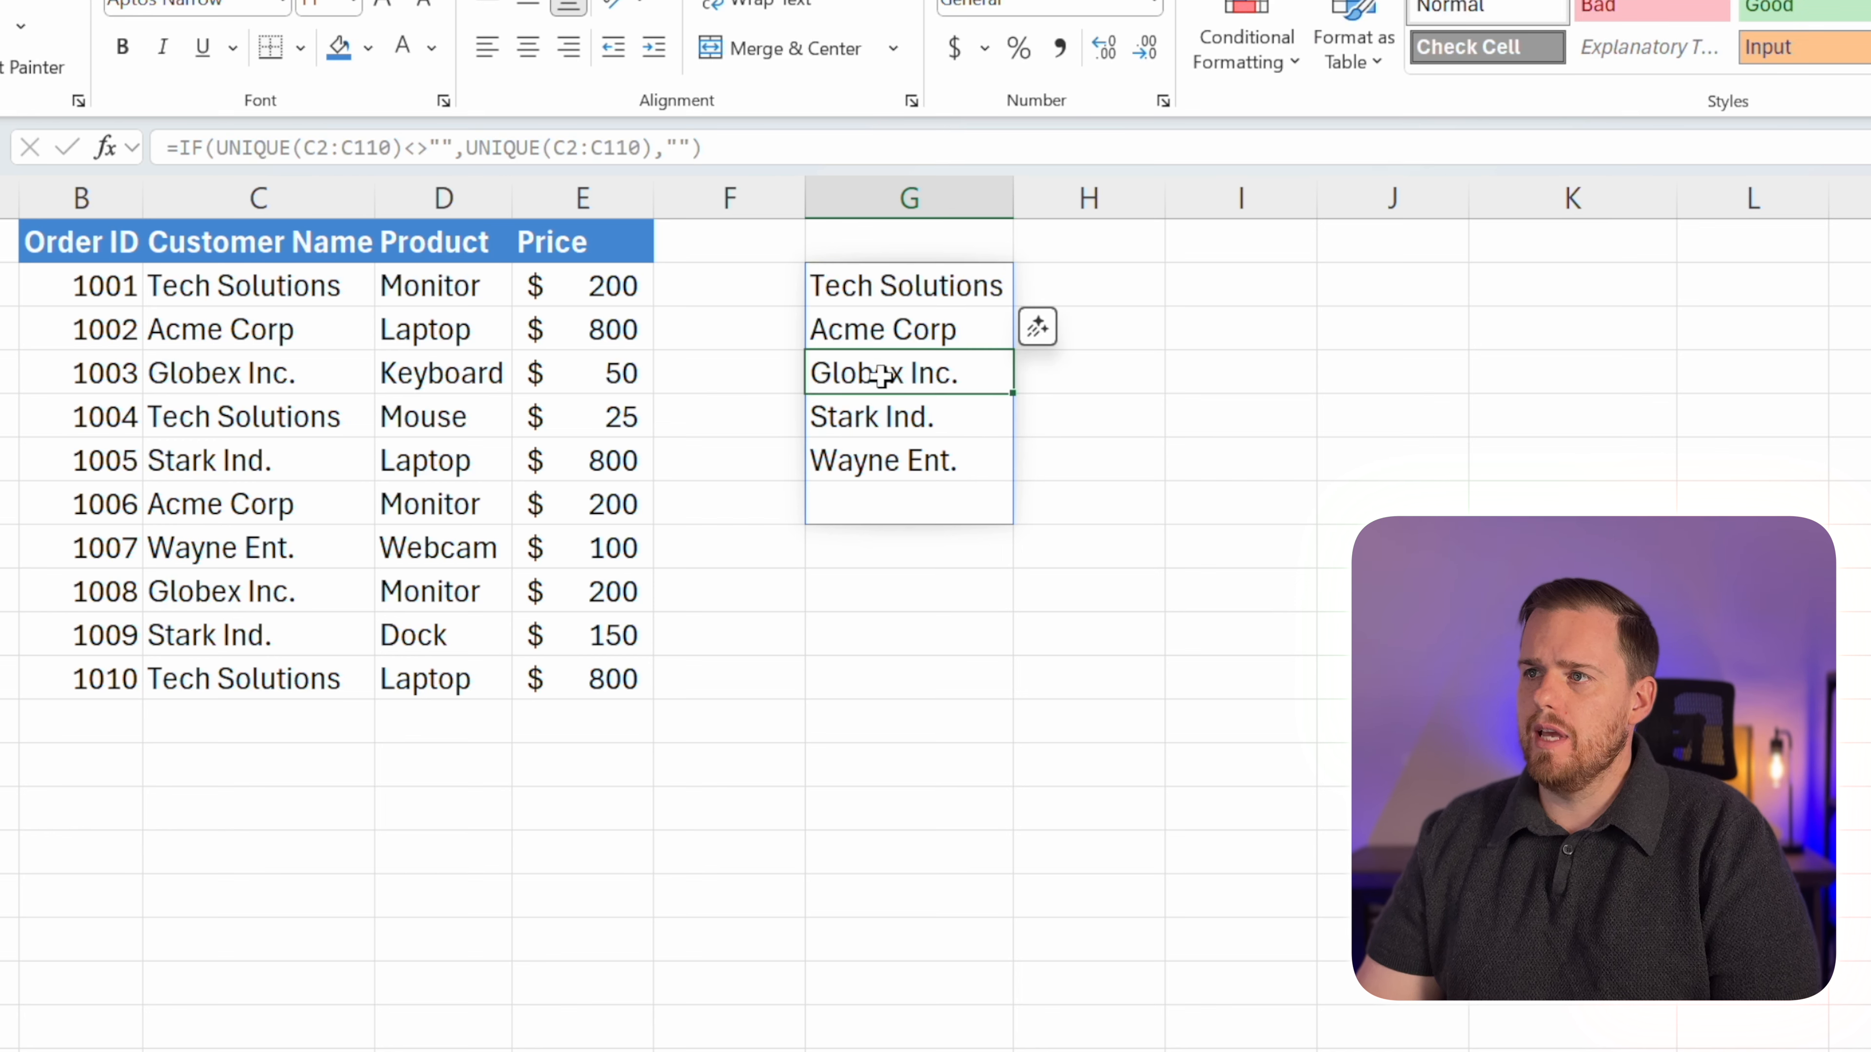
key(BackSpace)
key(Escape)
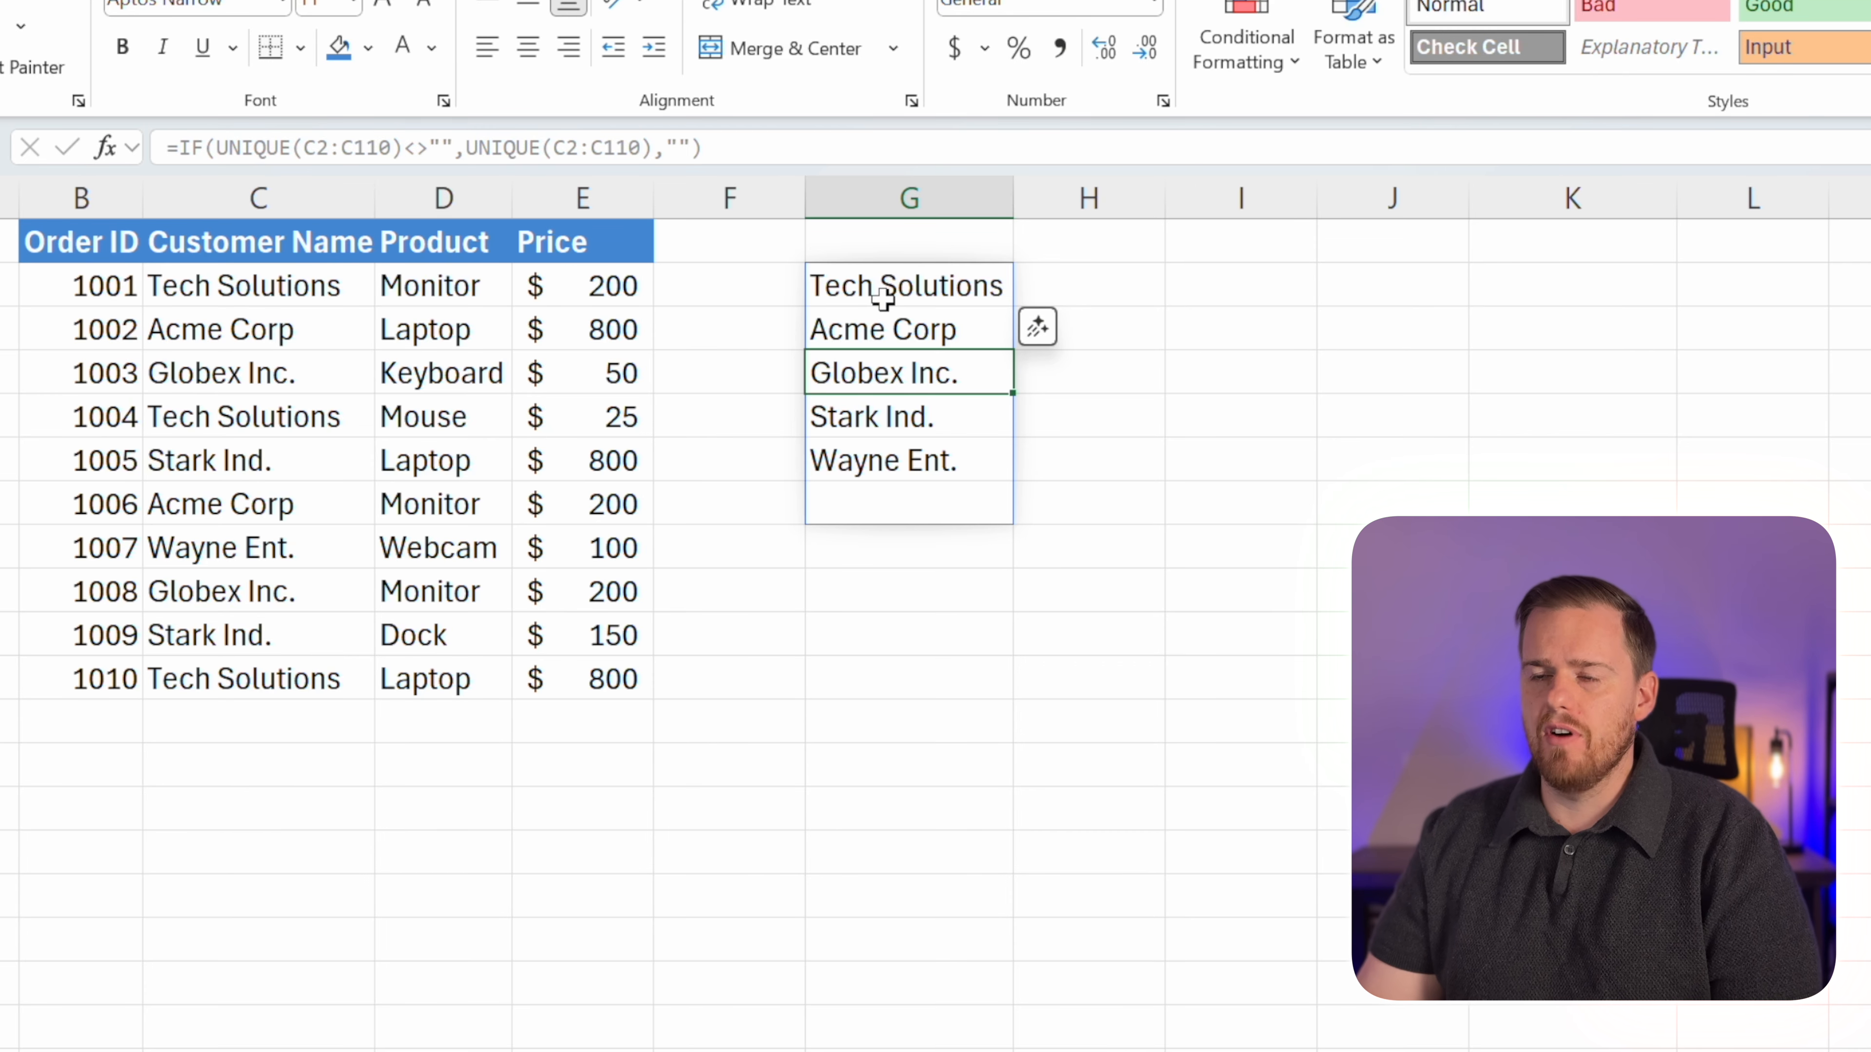
click(884, 317)
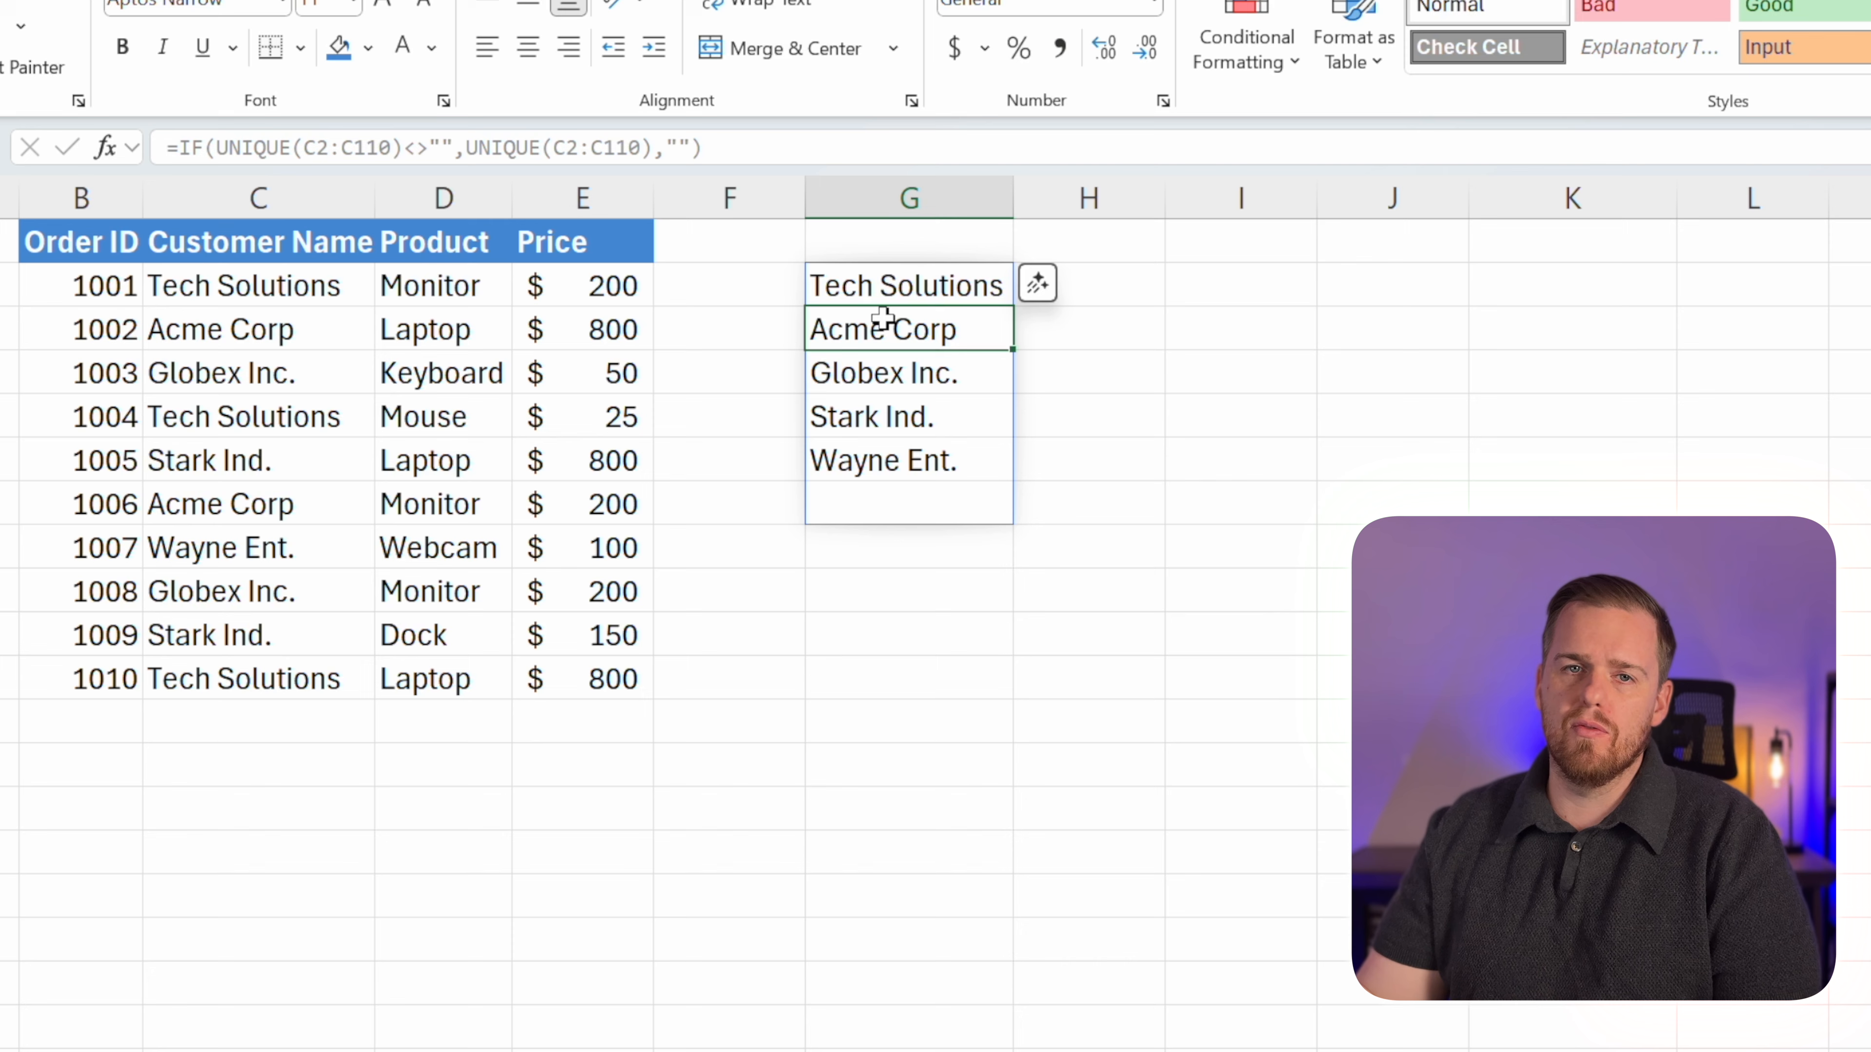
key(Up)
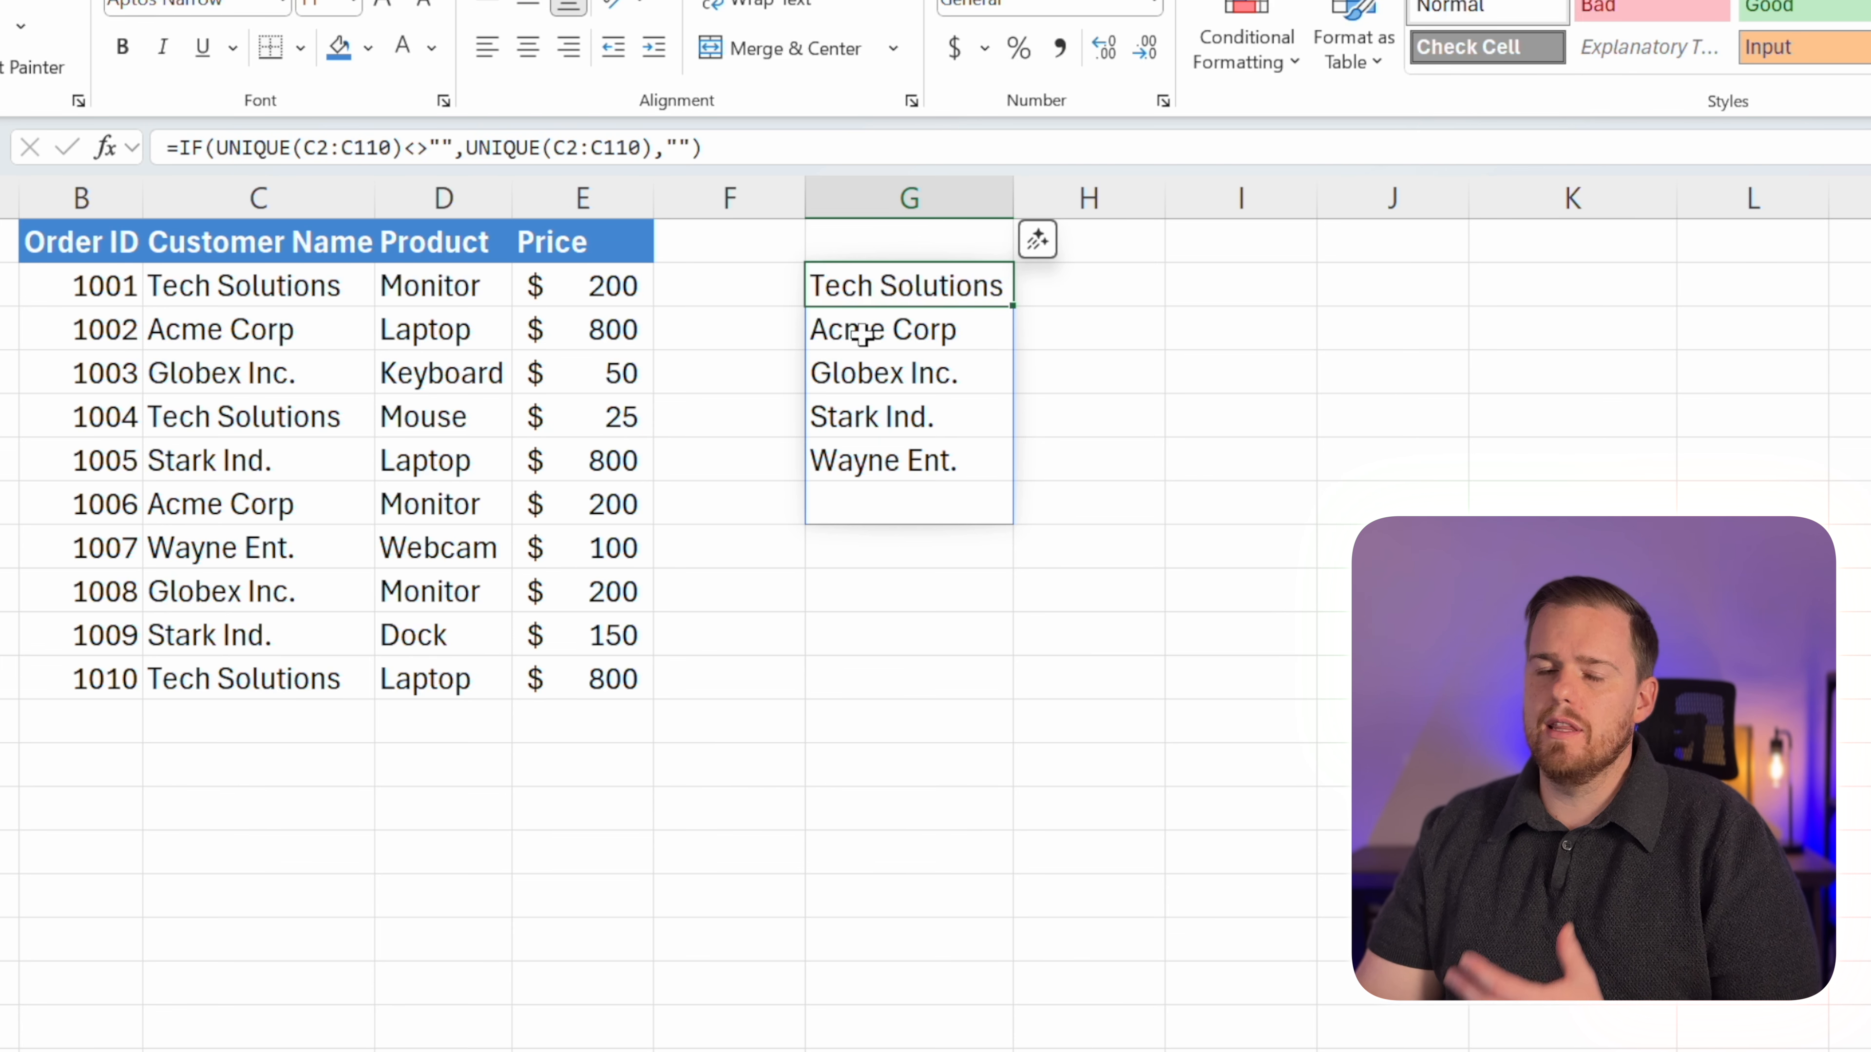
Enter the reference =G2 in cell I2 and fit column I to its contents.
click(1178, 296)
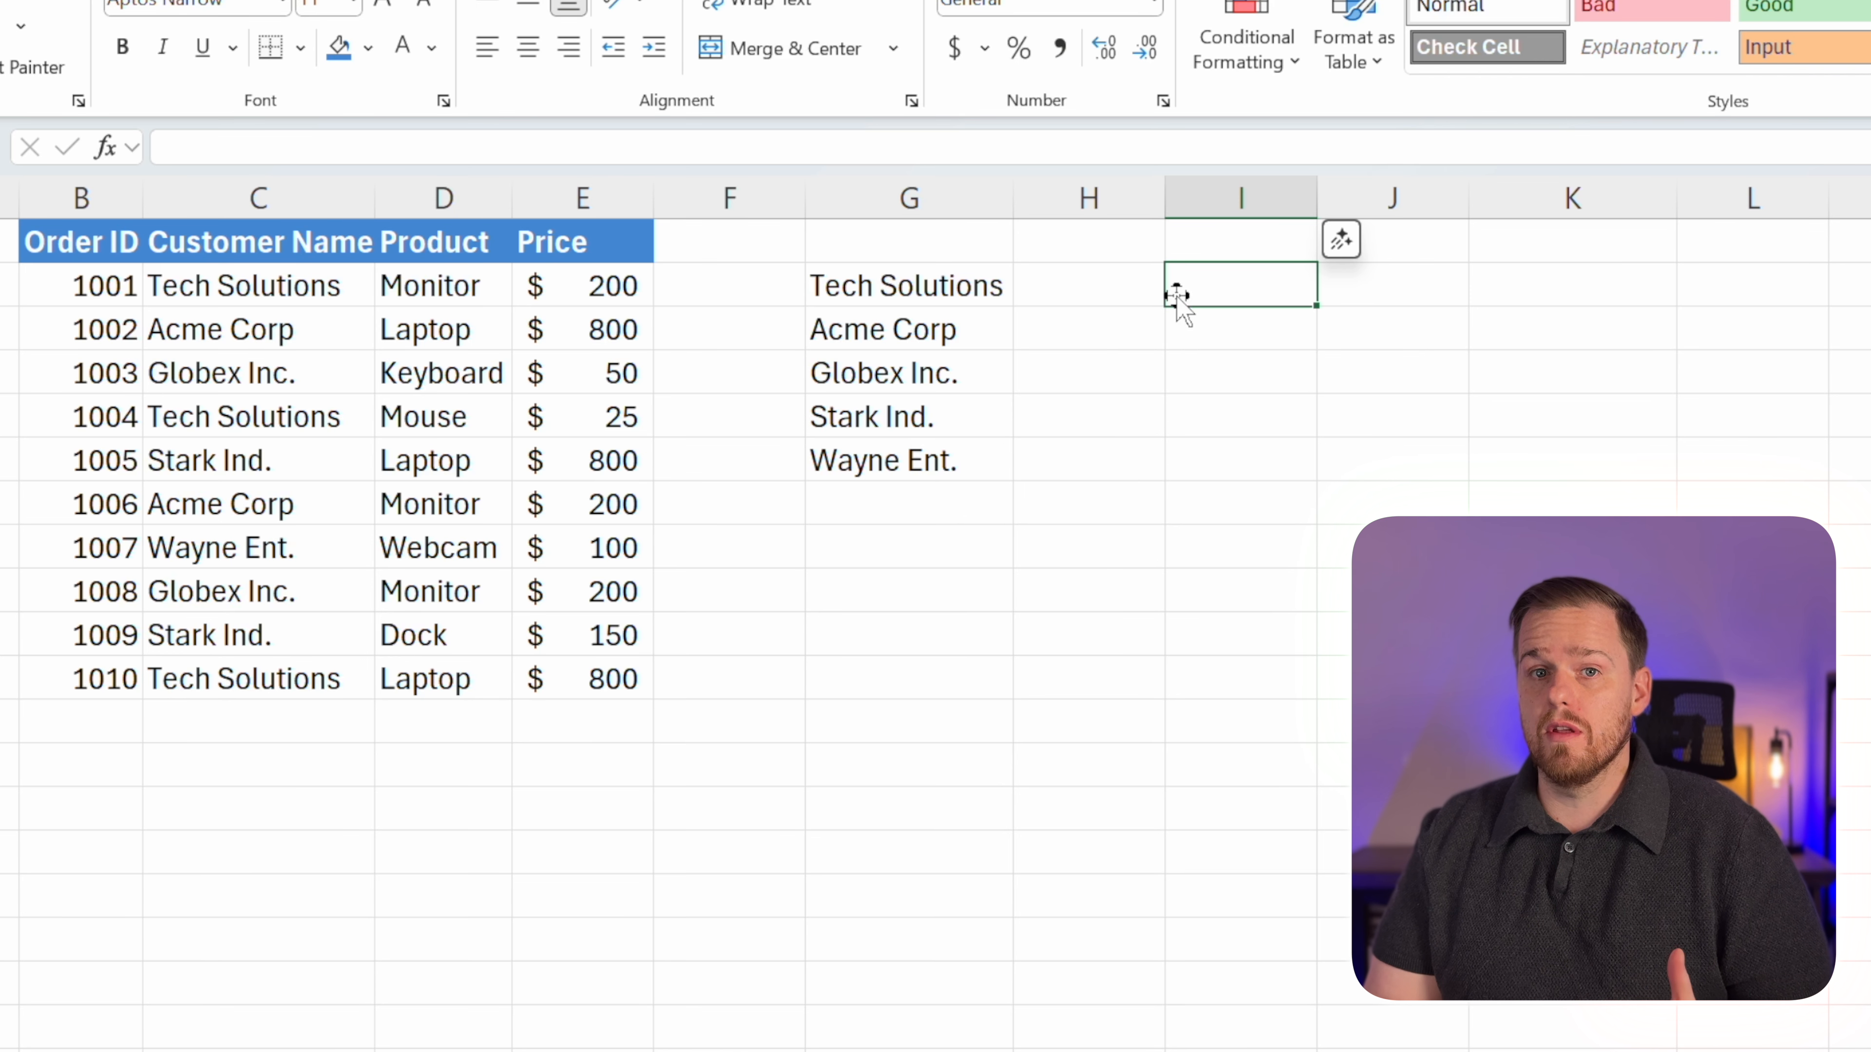
text(=)
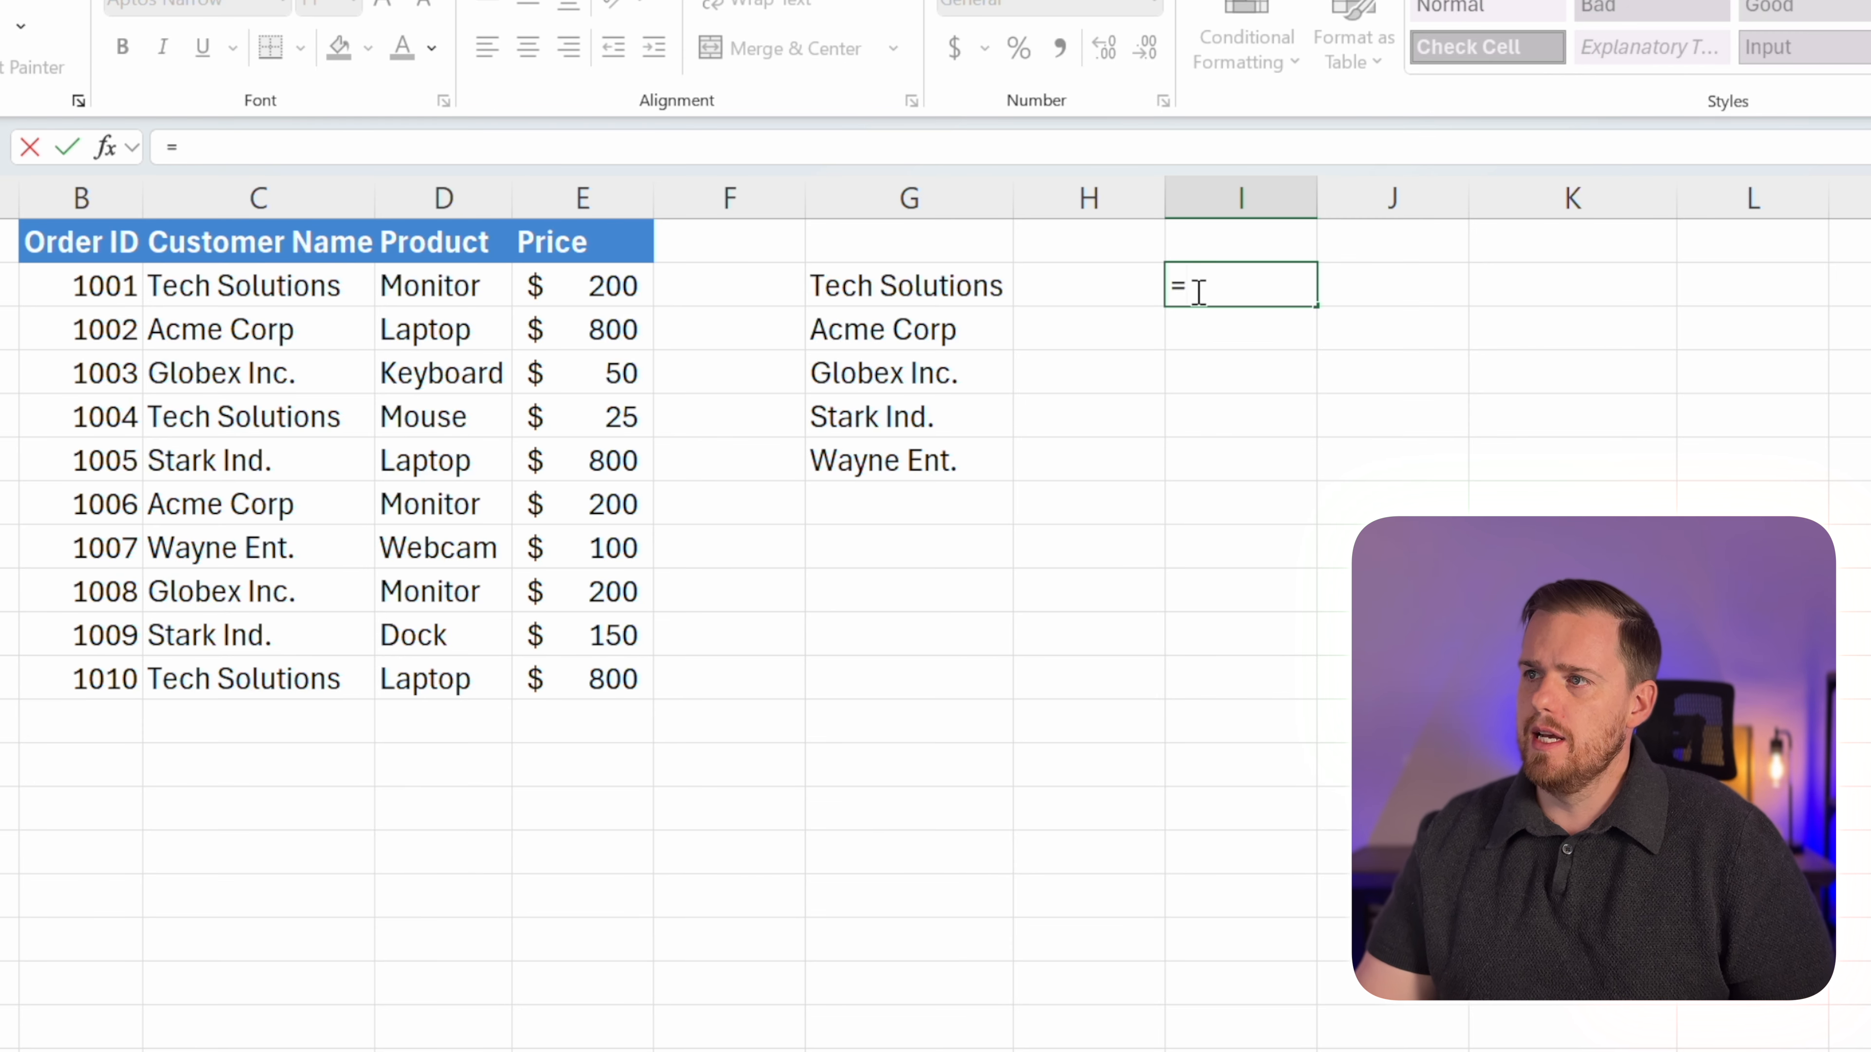
click(956, 288)
key(Return)
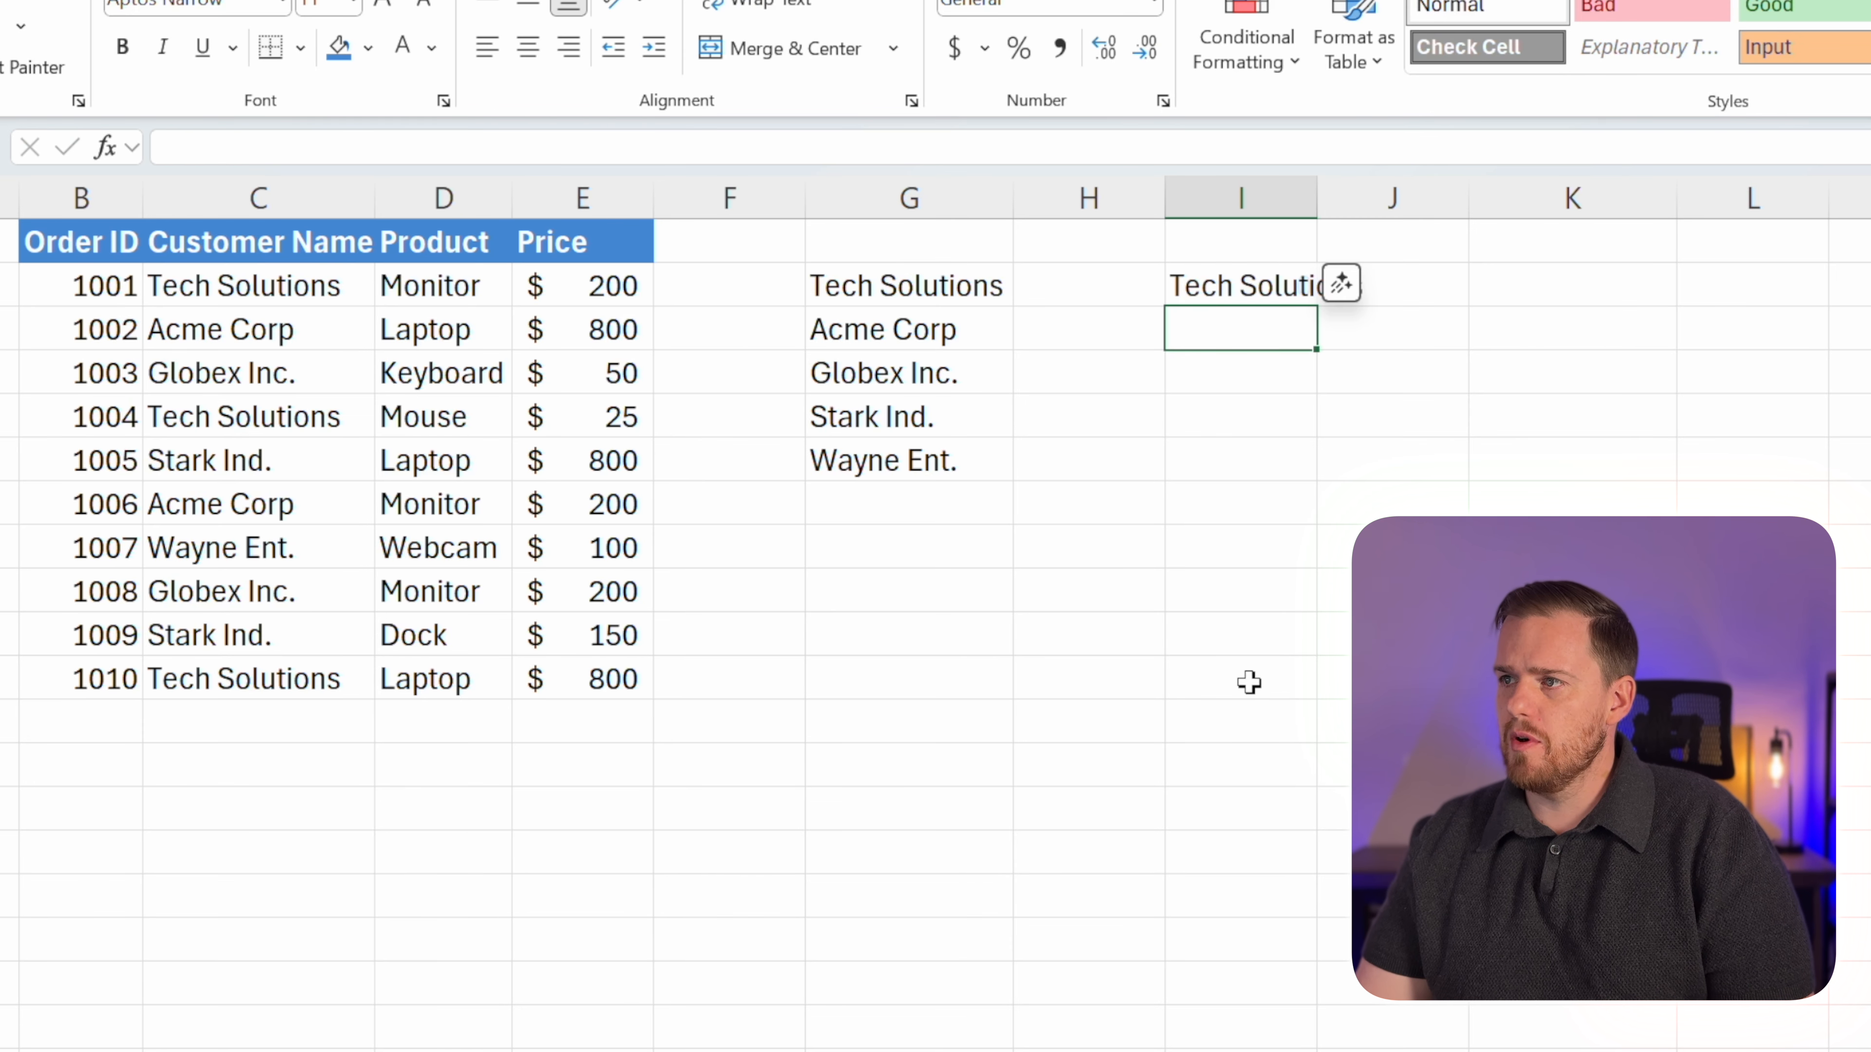
double_click(1317, 198)
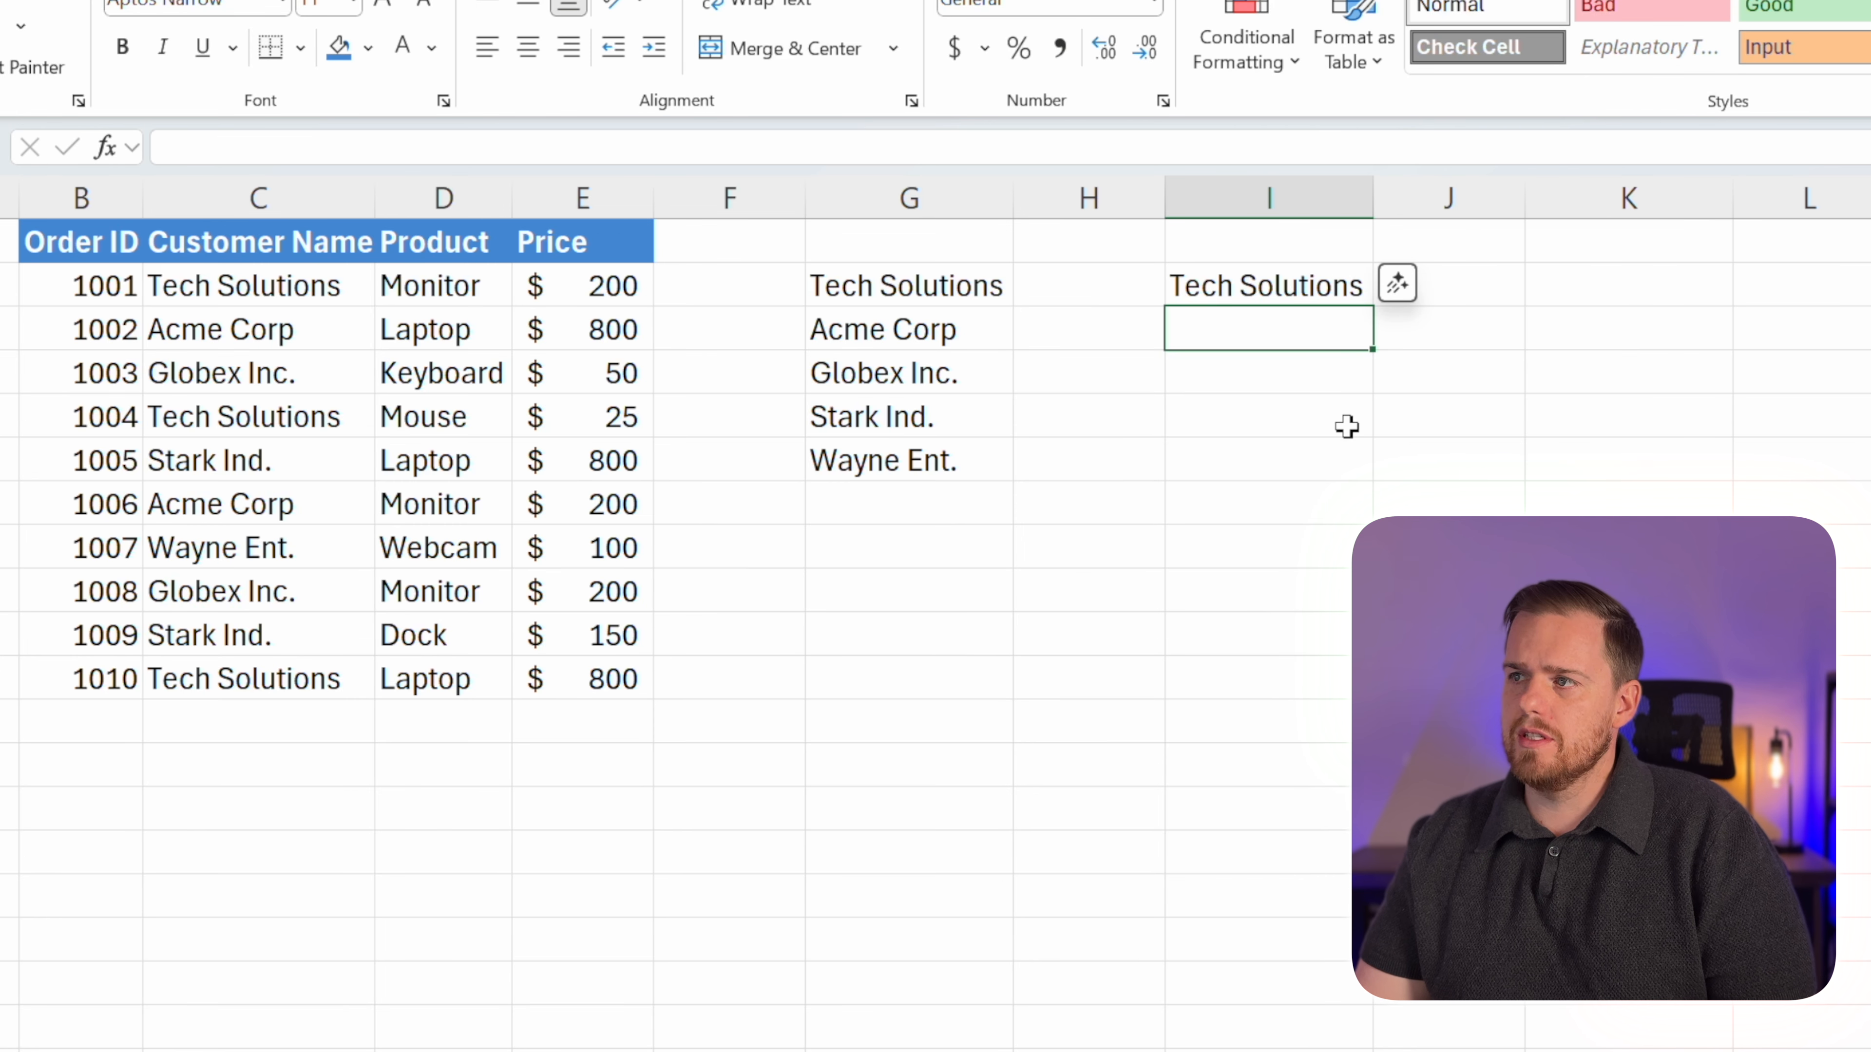
Change the formula in I2 to =G2# so it references the whole spilled range.
click(1289, 272)
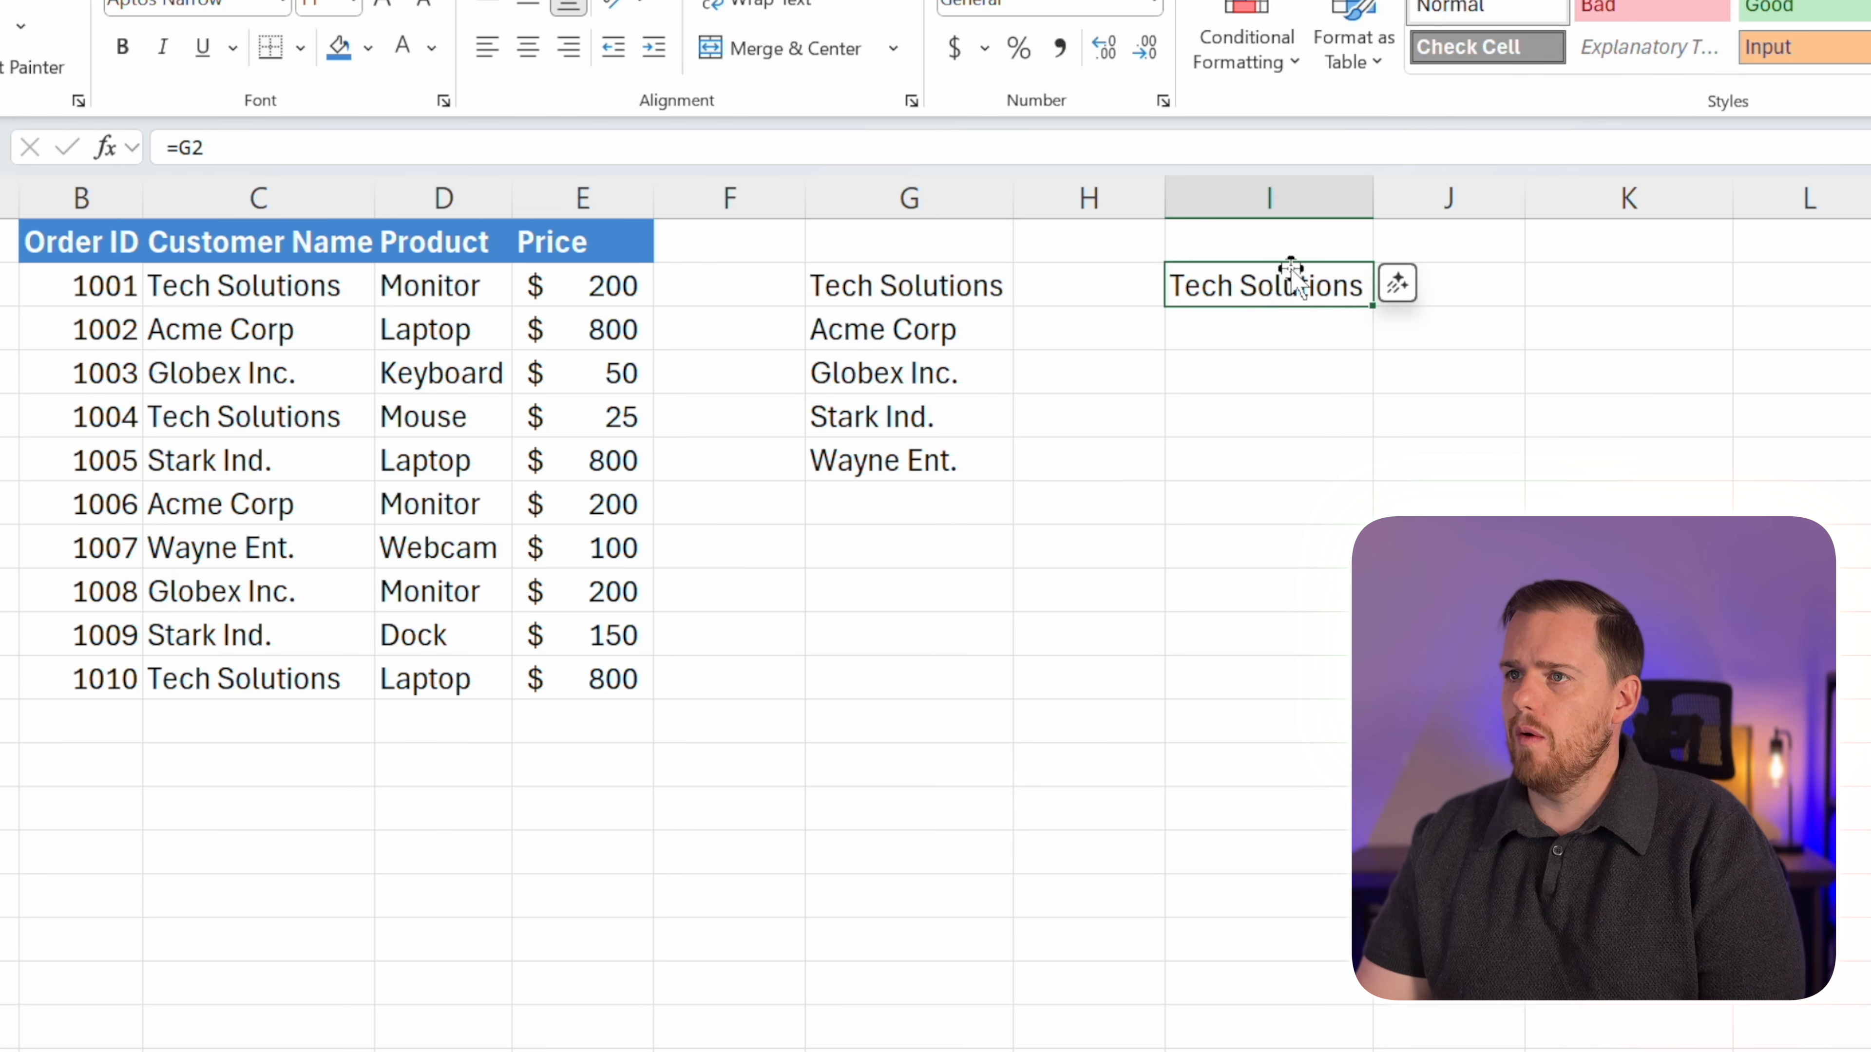
click(1208, 148)
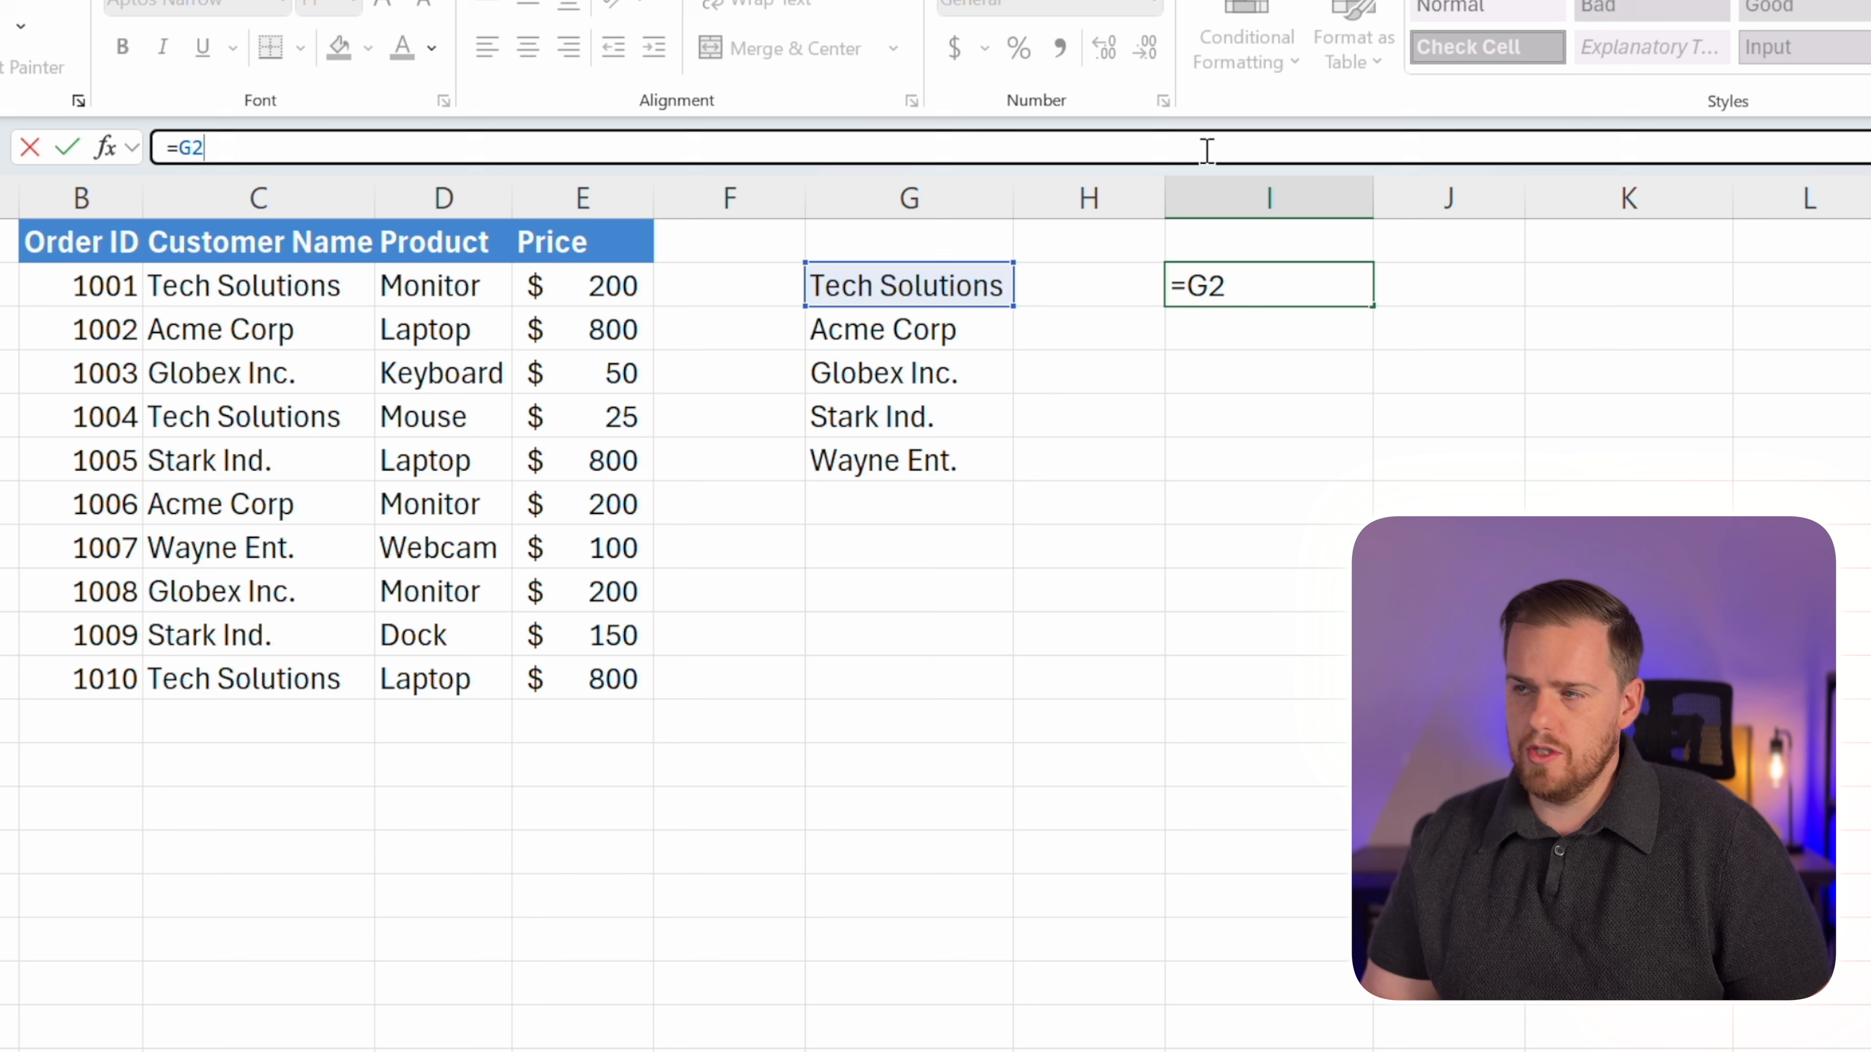
text(#)
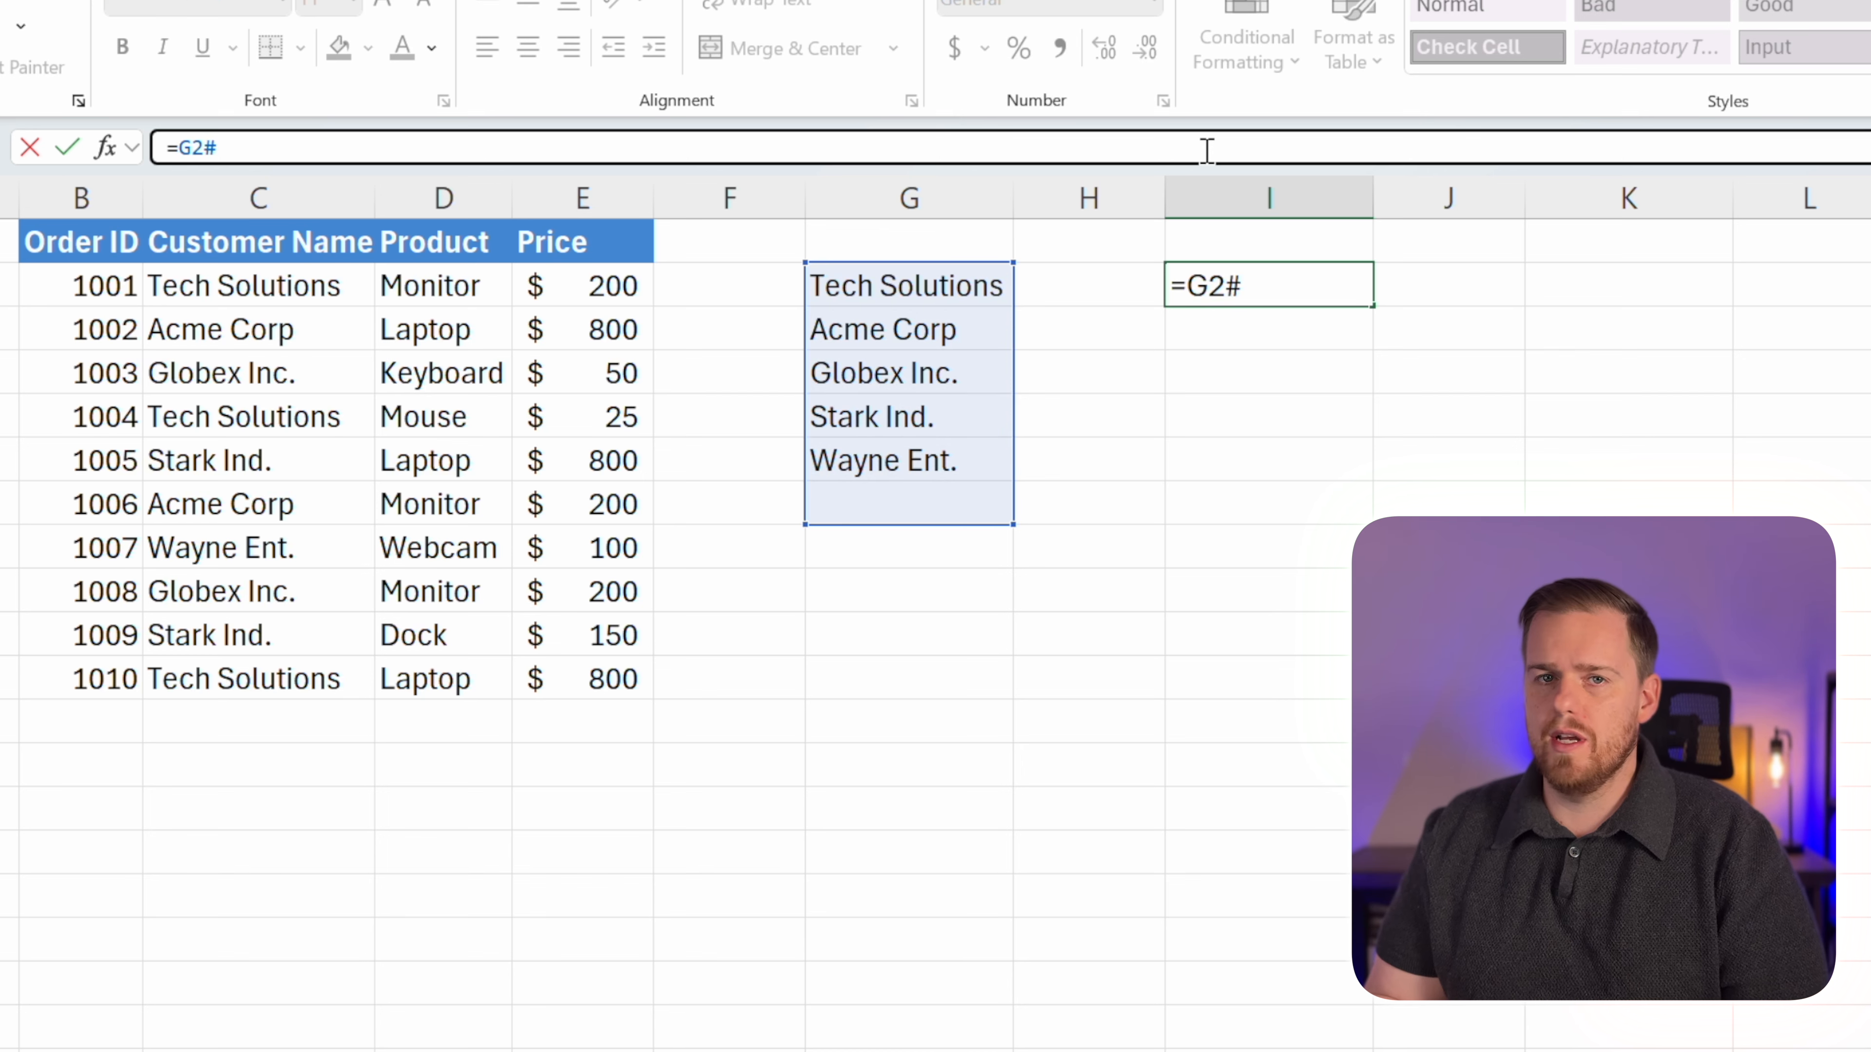
key(Return)
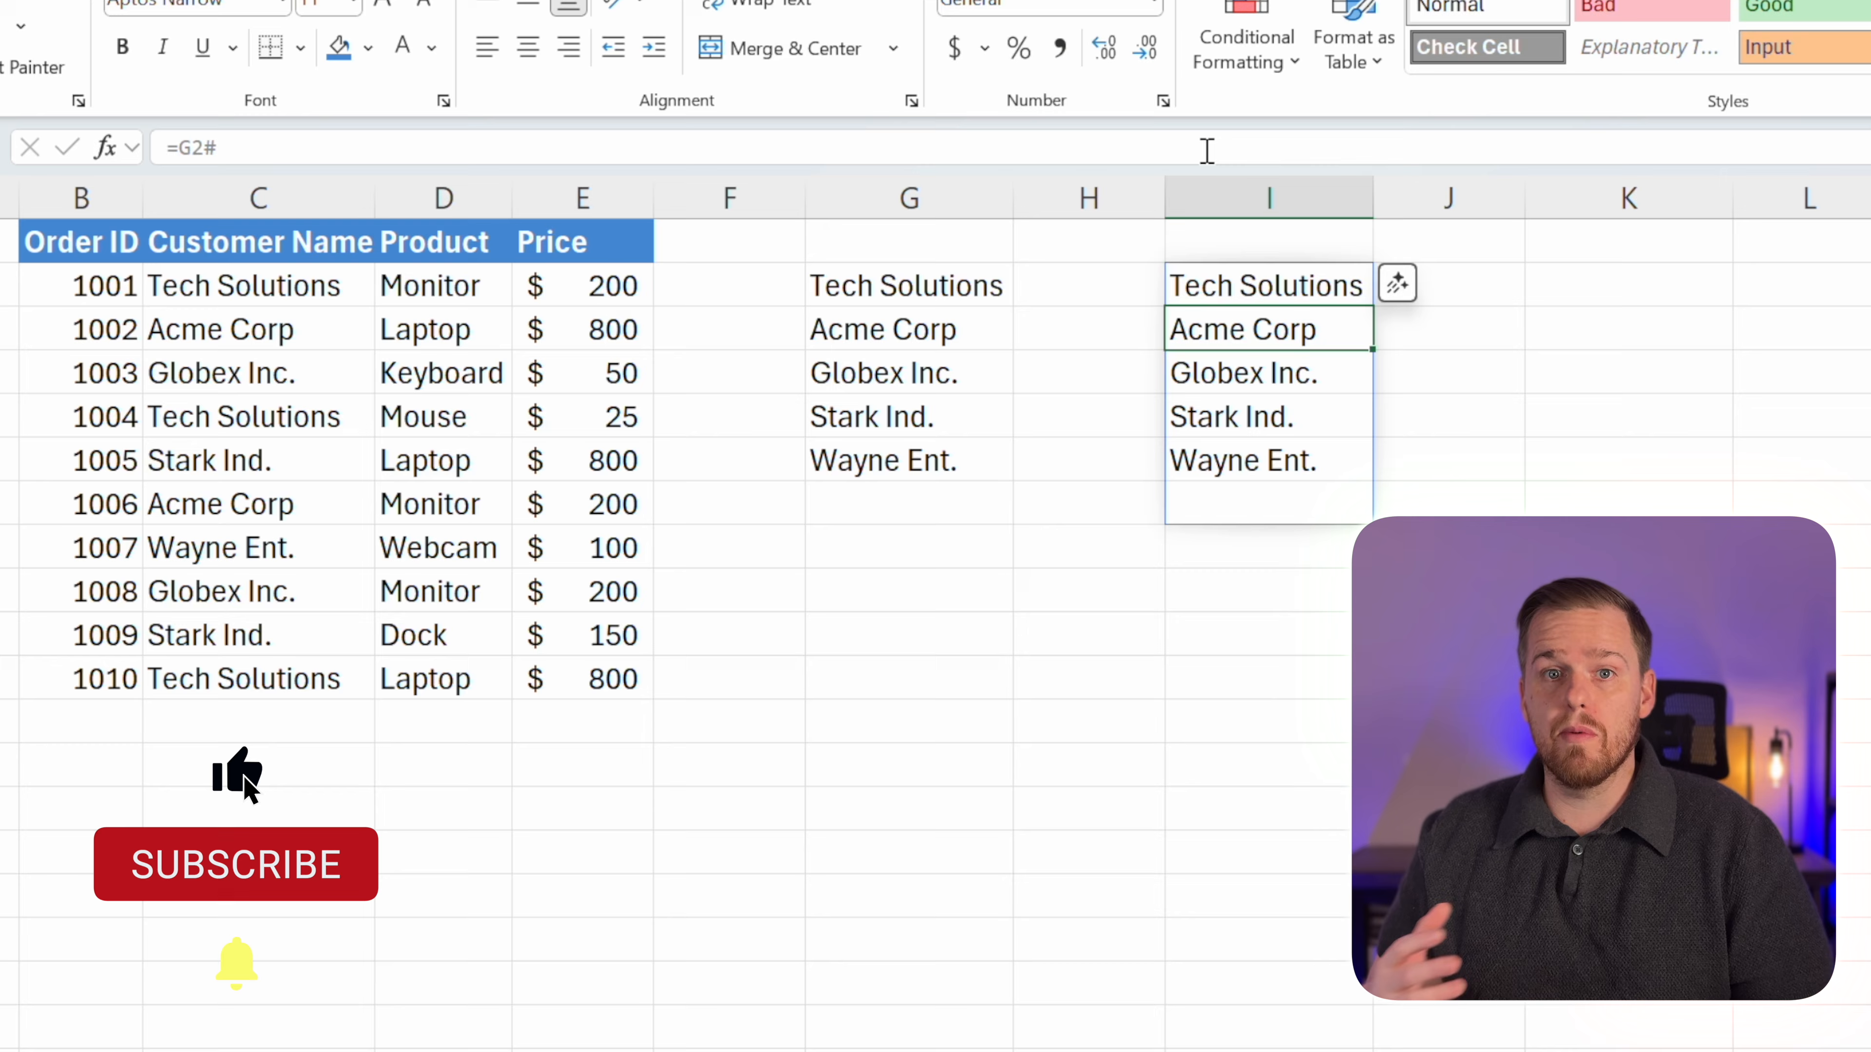
Add the customer Marvel Inc. in C12 below the last order and check both unique customer lists.
click(238, 724)
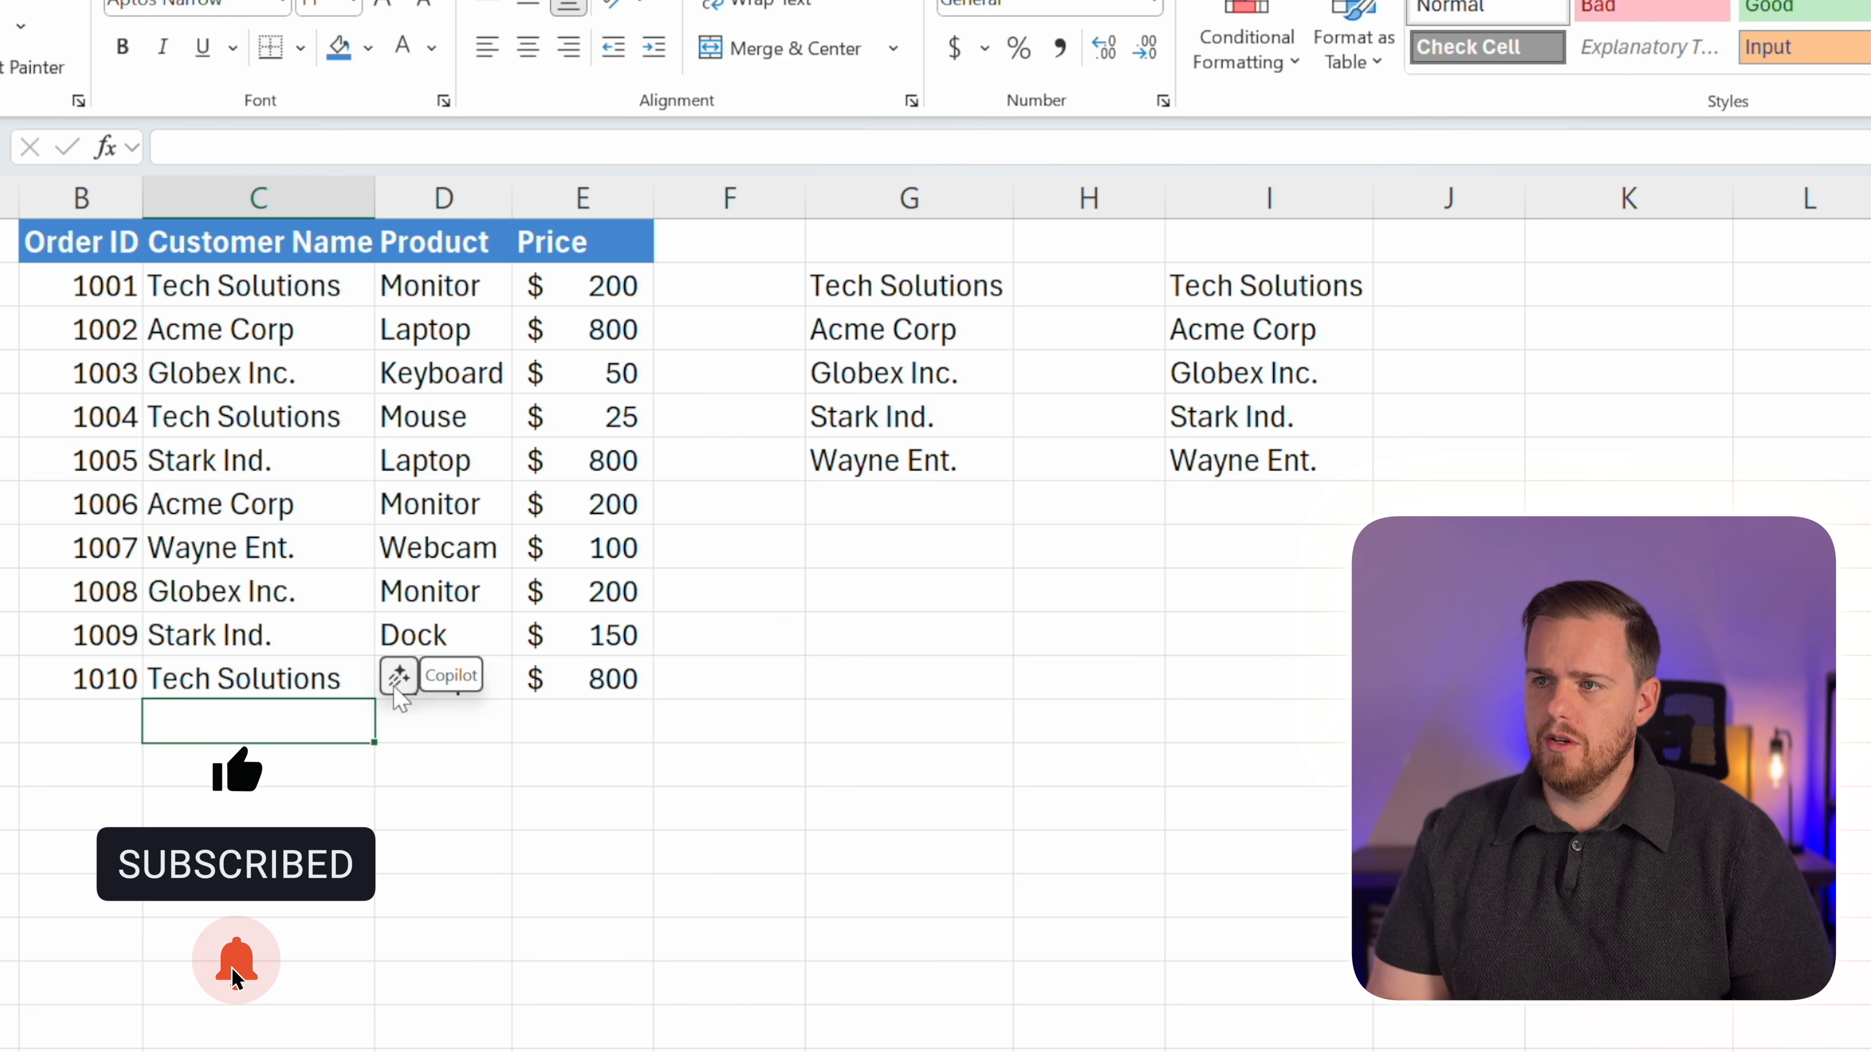
text(M)
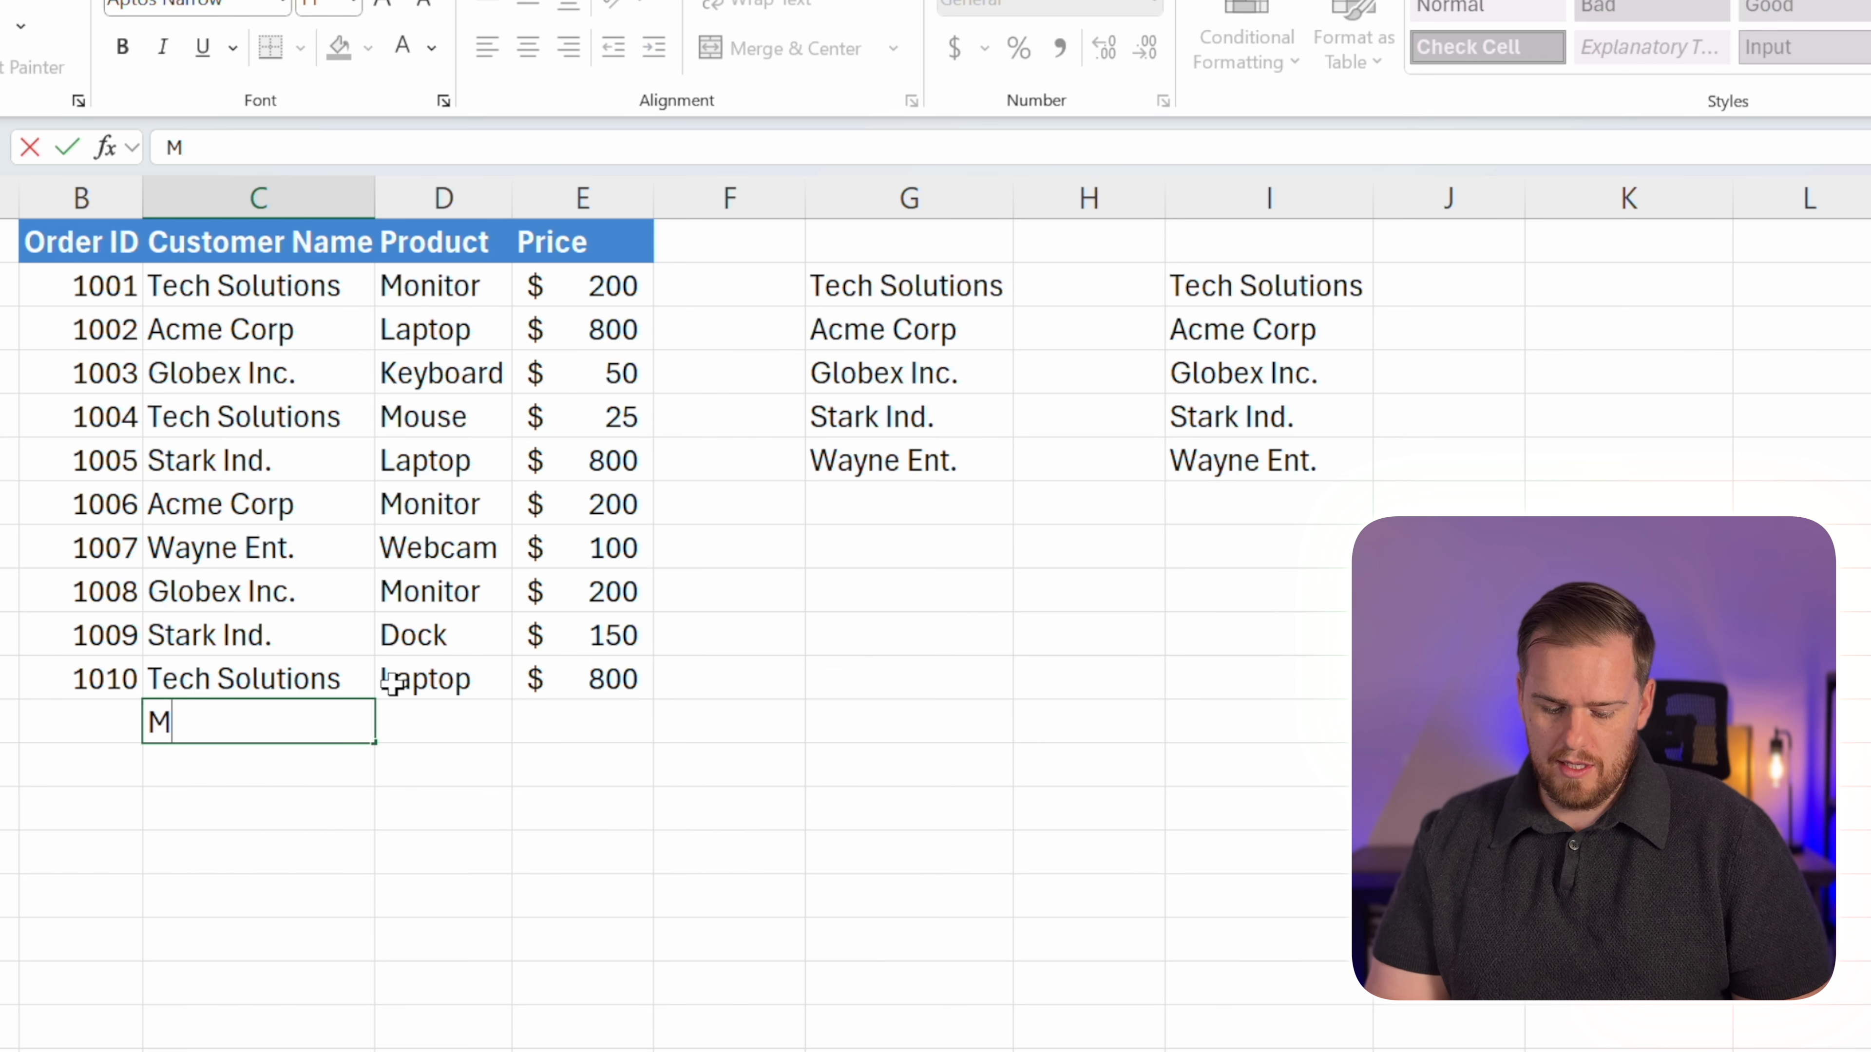
text(arvel Inc.)
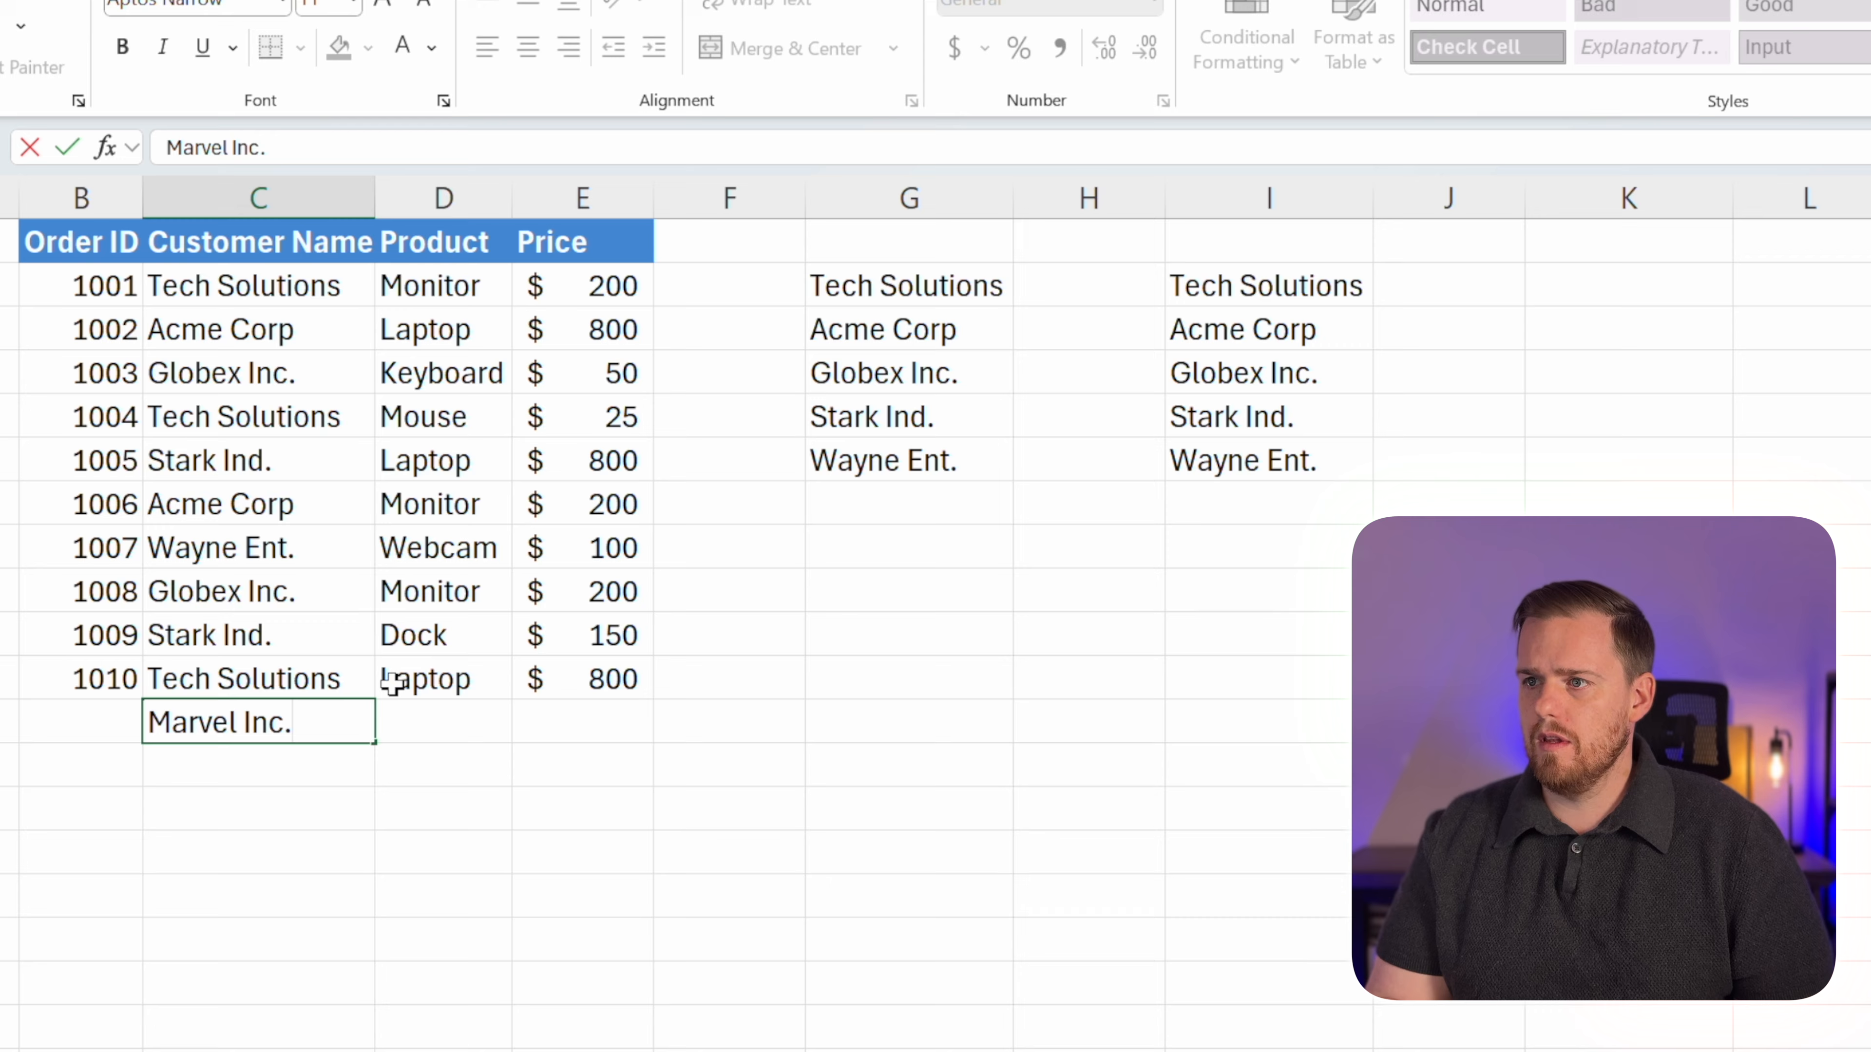
key(Return)
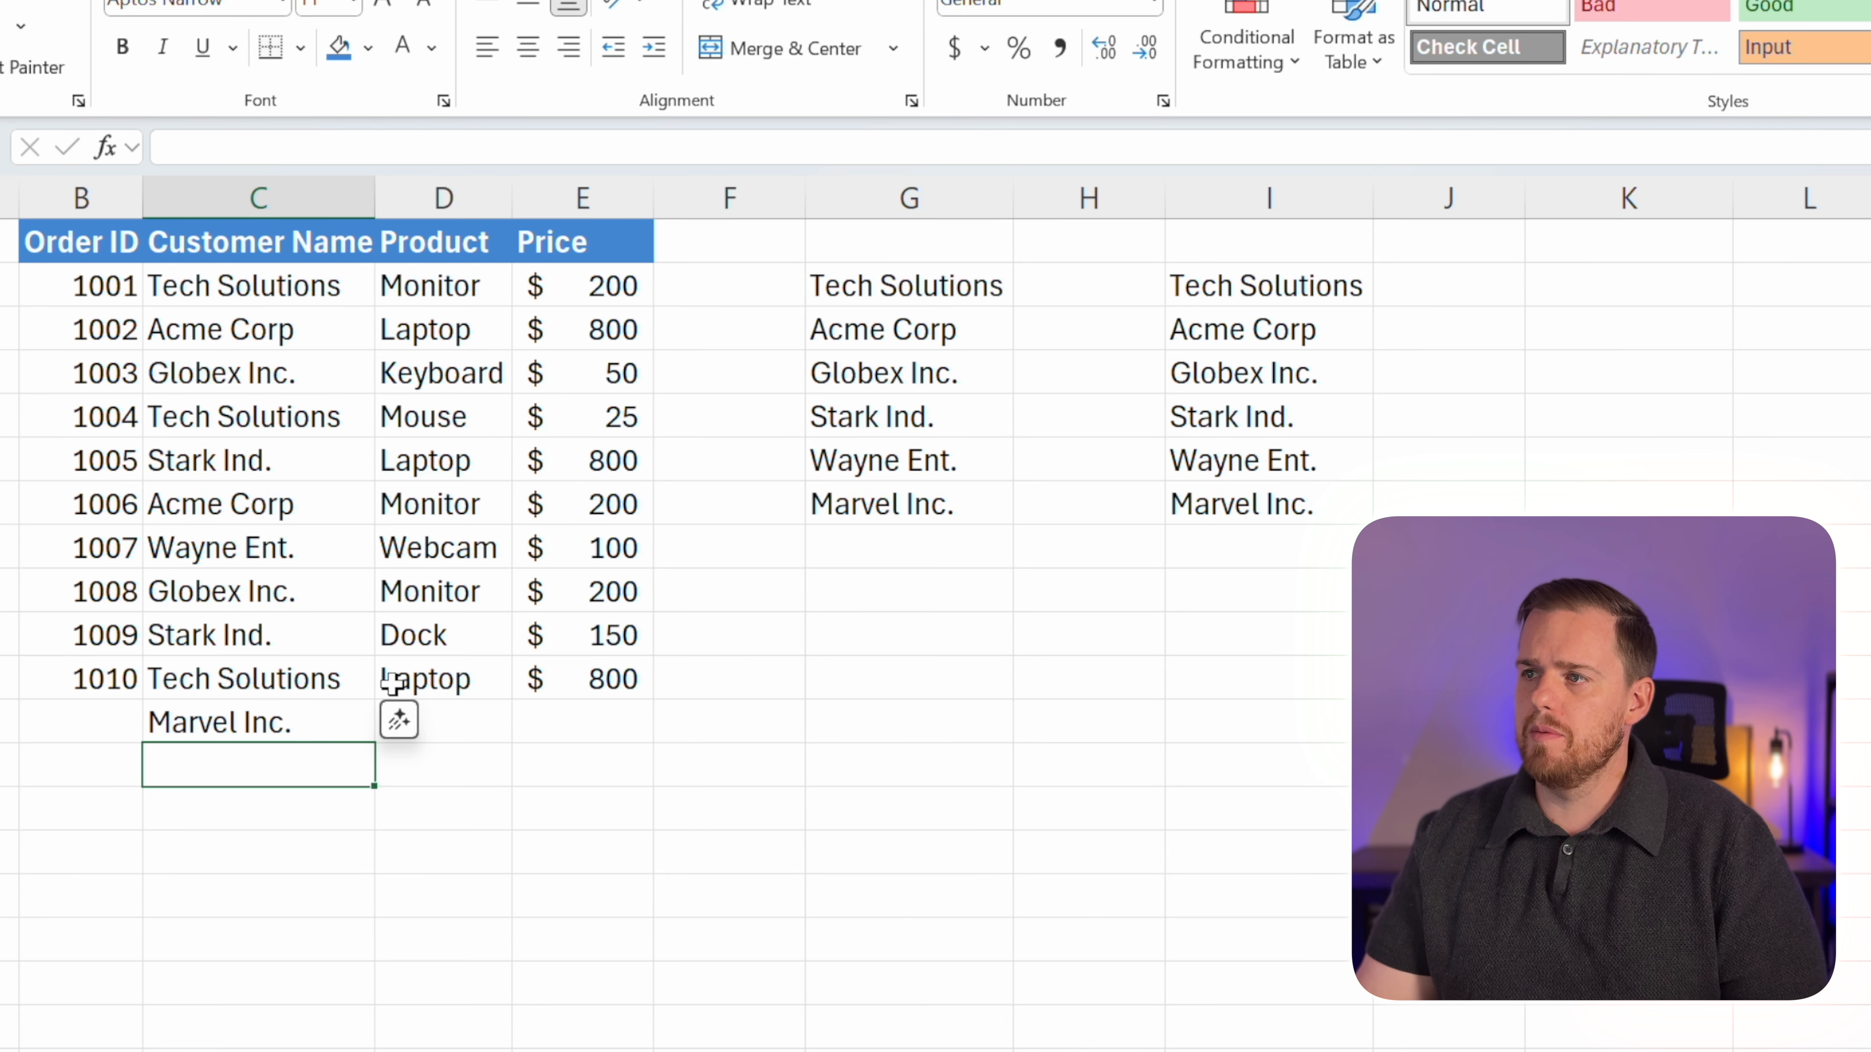
click(893, 488)
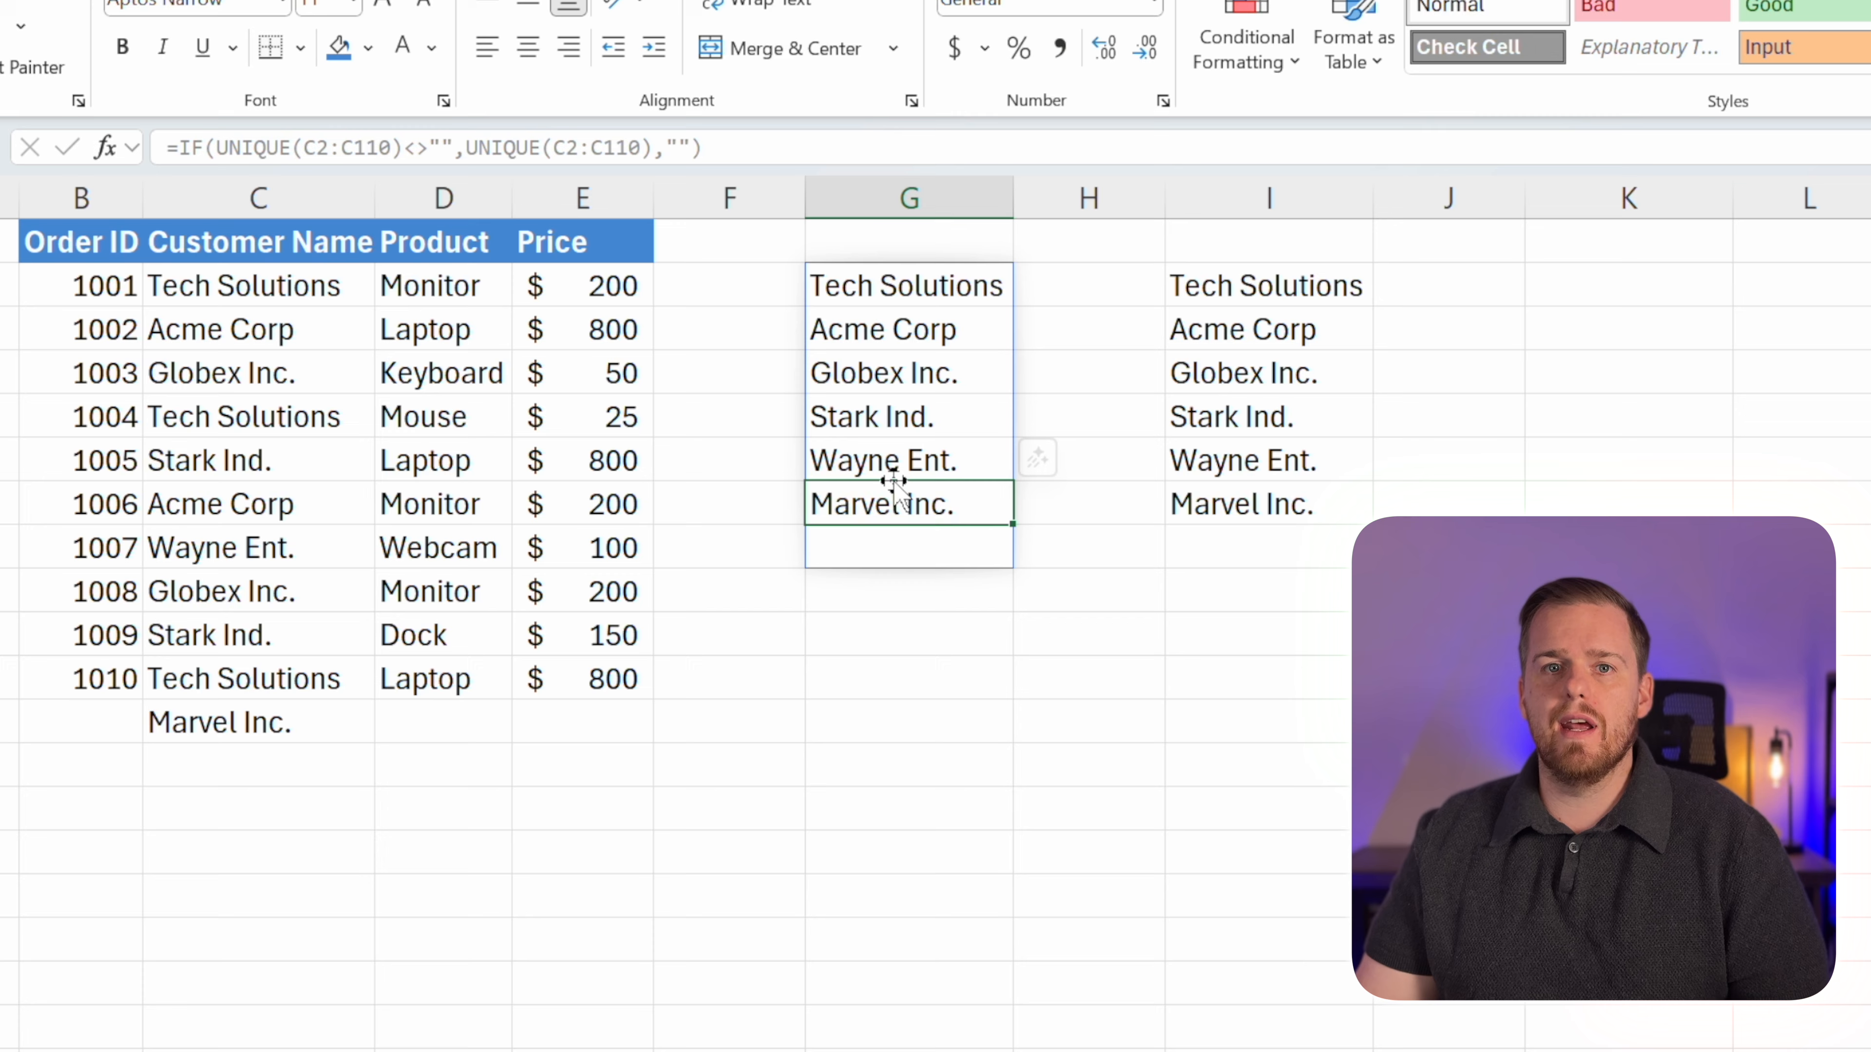
click(1298, 295)
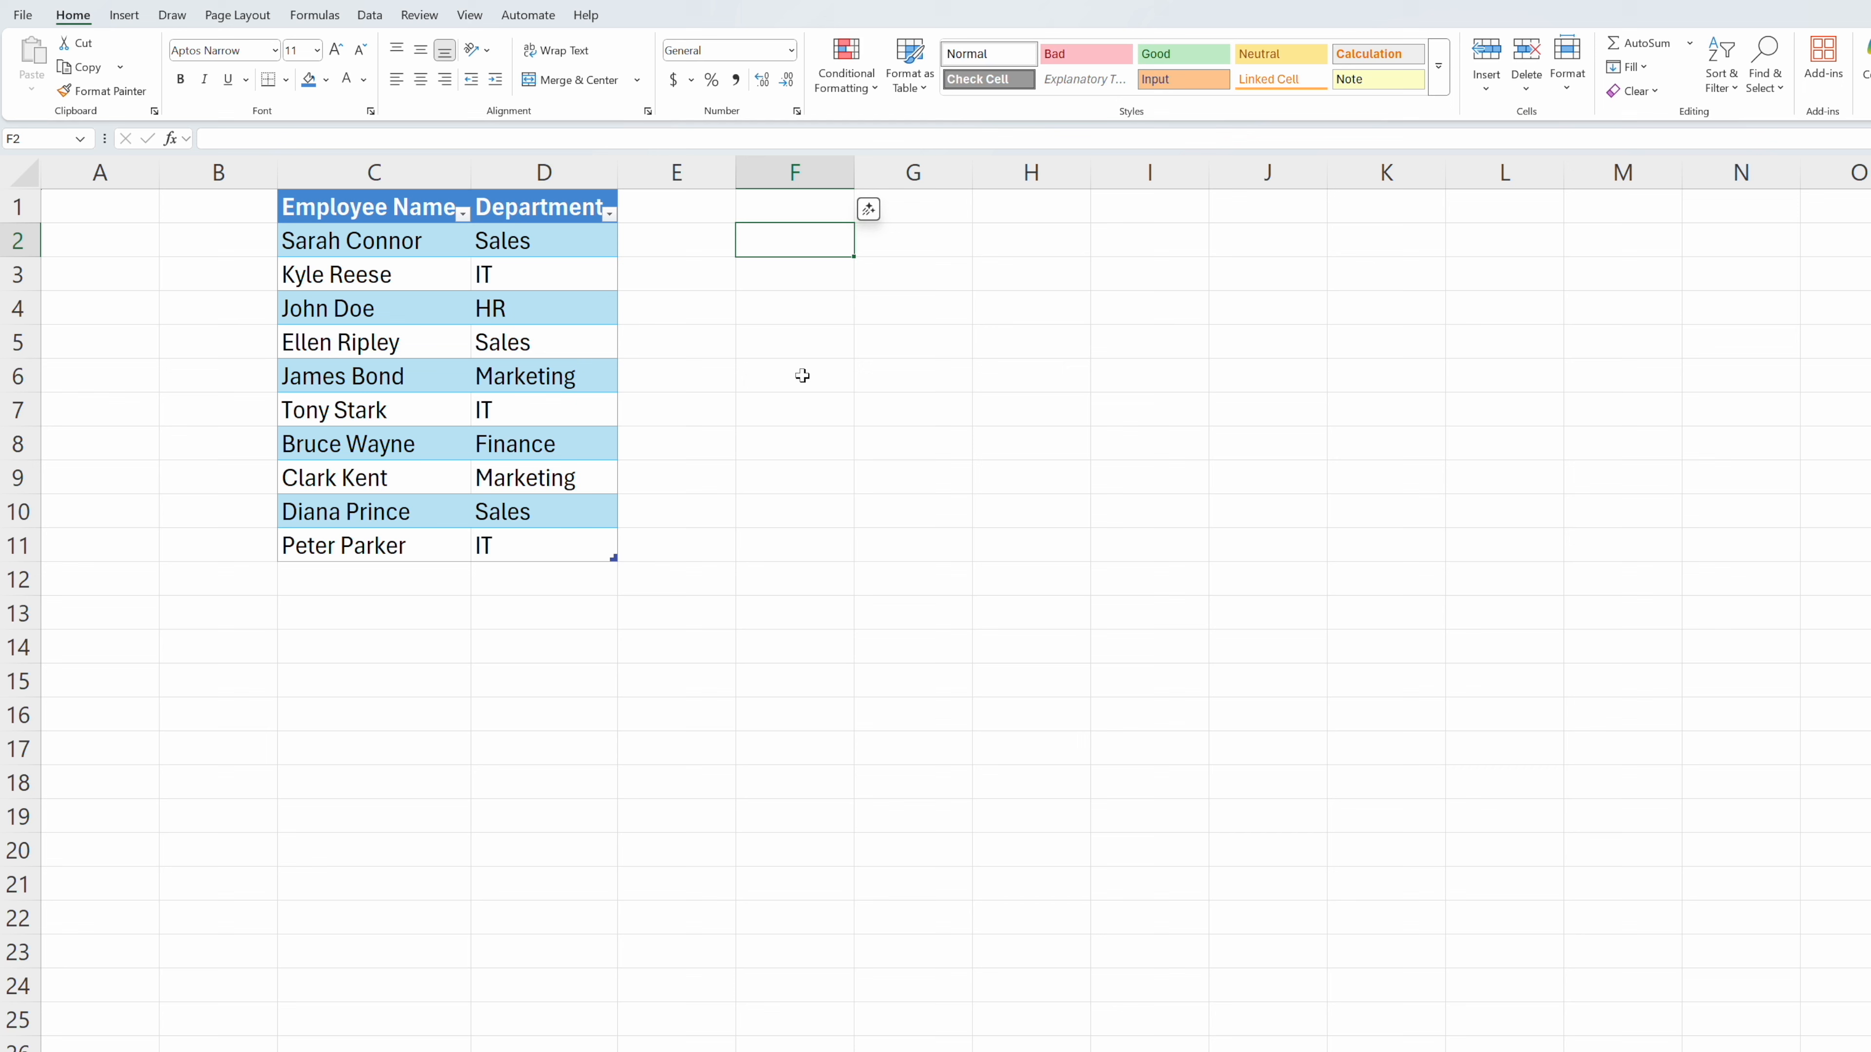
Enter =SORT(UNIQUE(Table1[Department])) in F2 to list the unique departments alphabetically.
text(=sort)
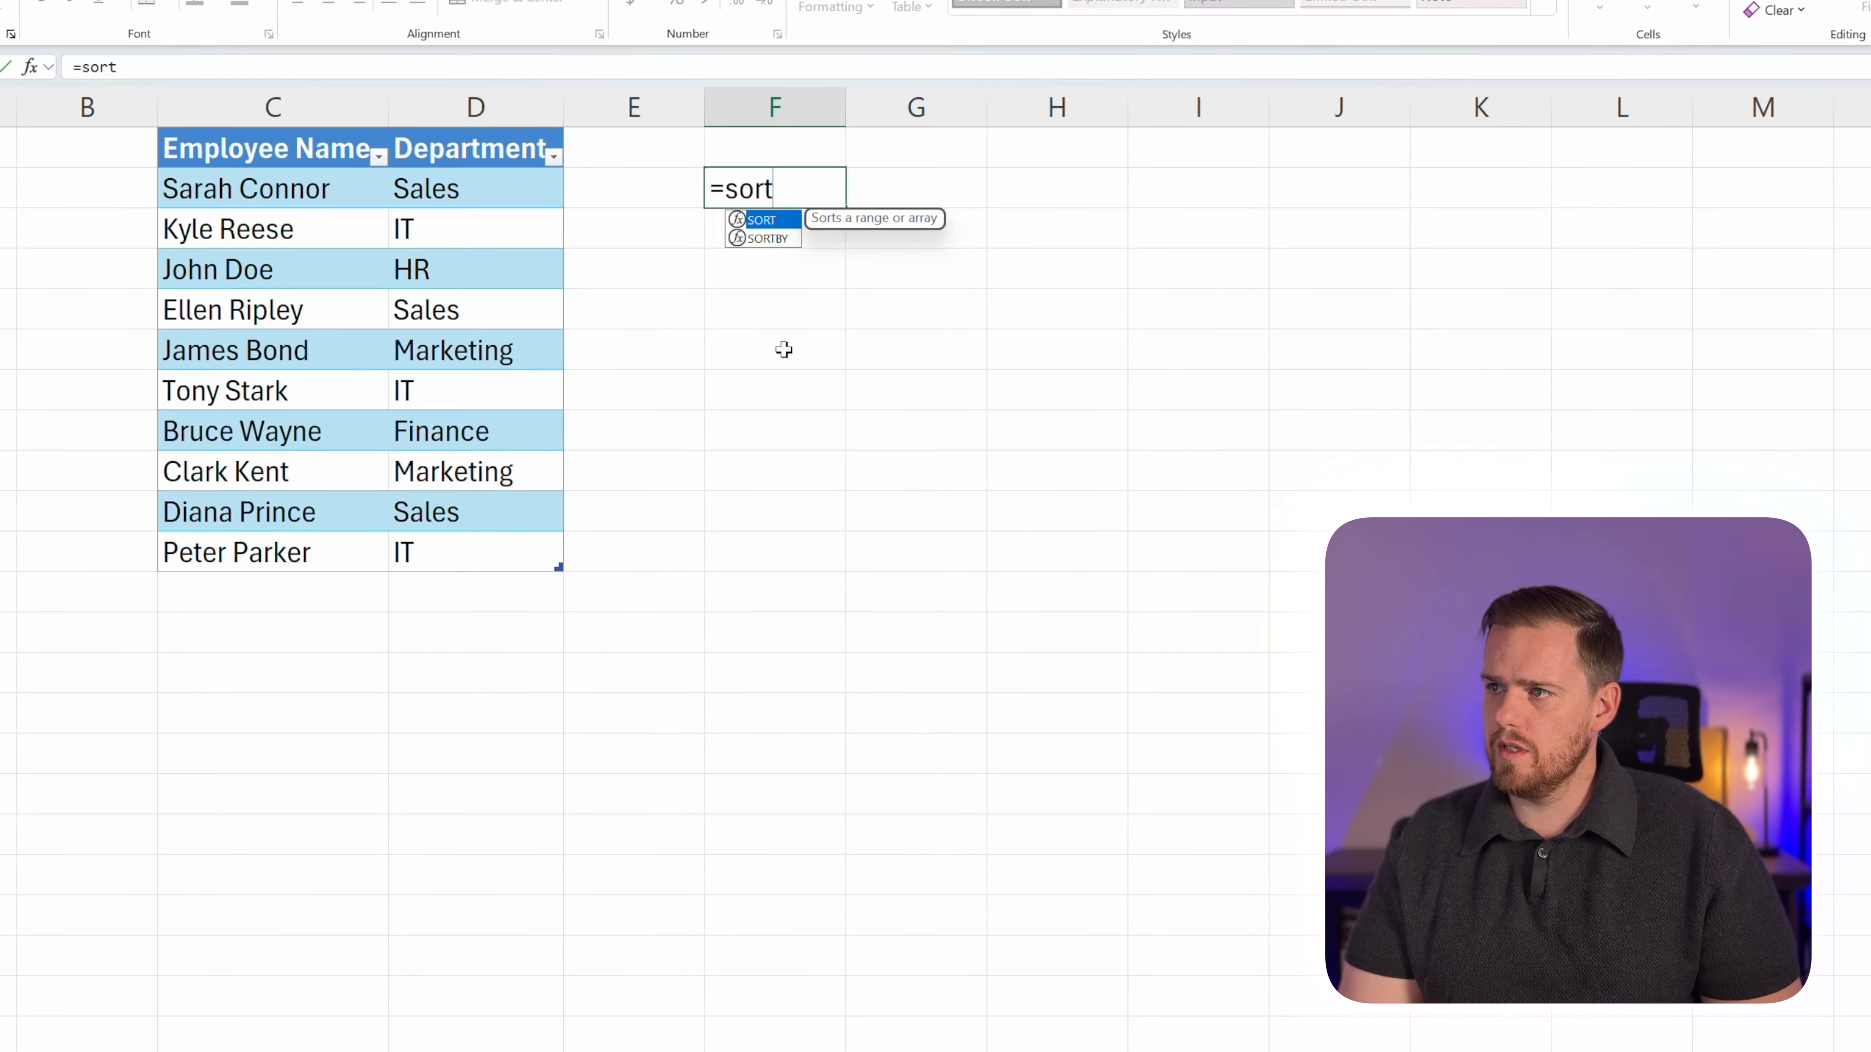
key(Tab)
text(un)
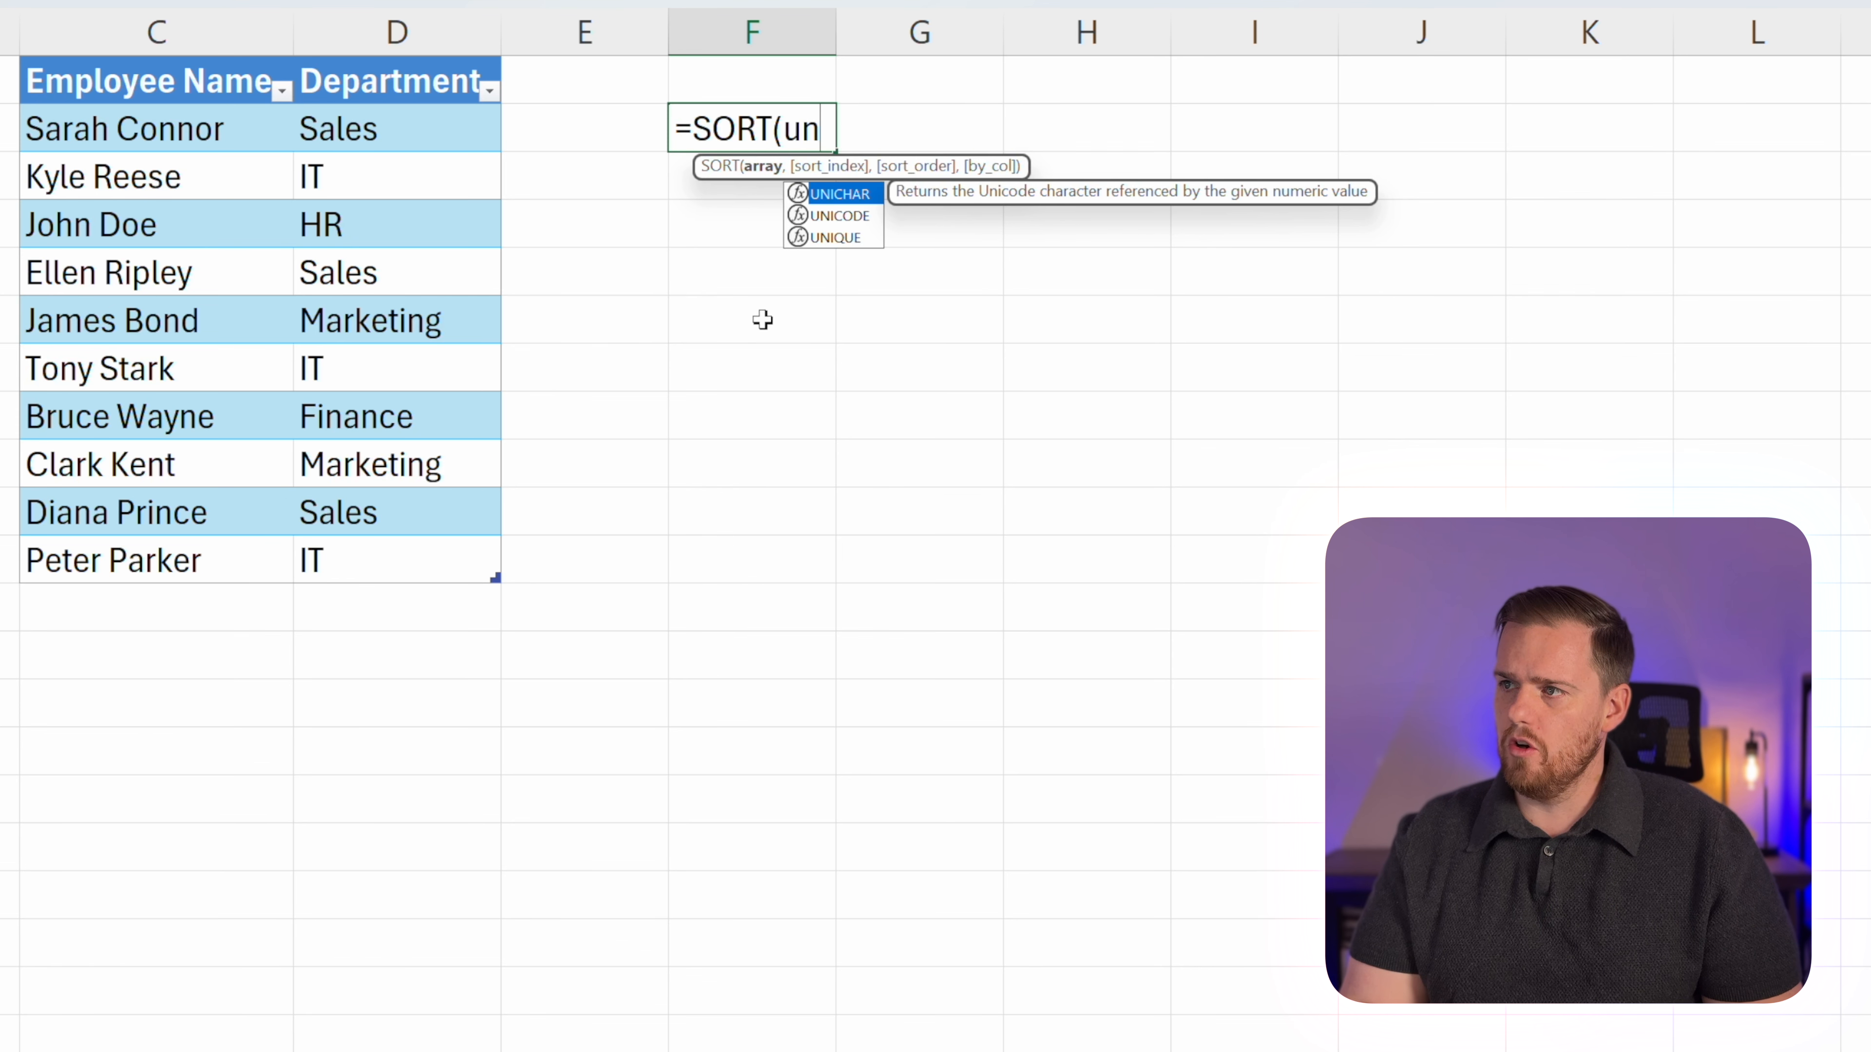
key(Down)
key(Down)
key(Tab)
key(Left)
key(Left)
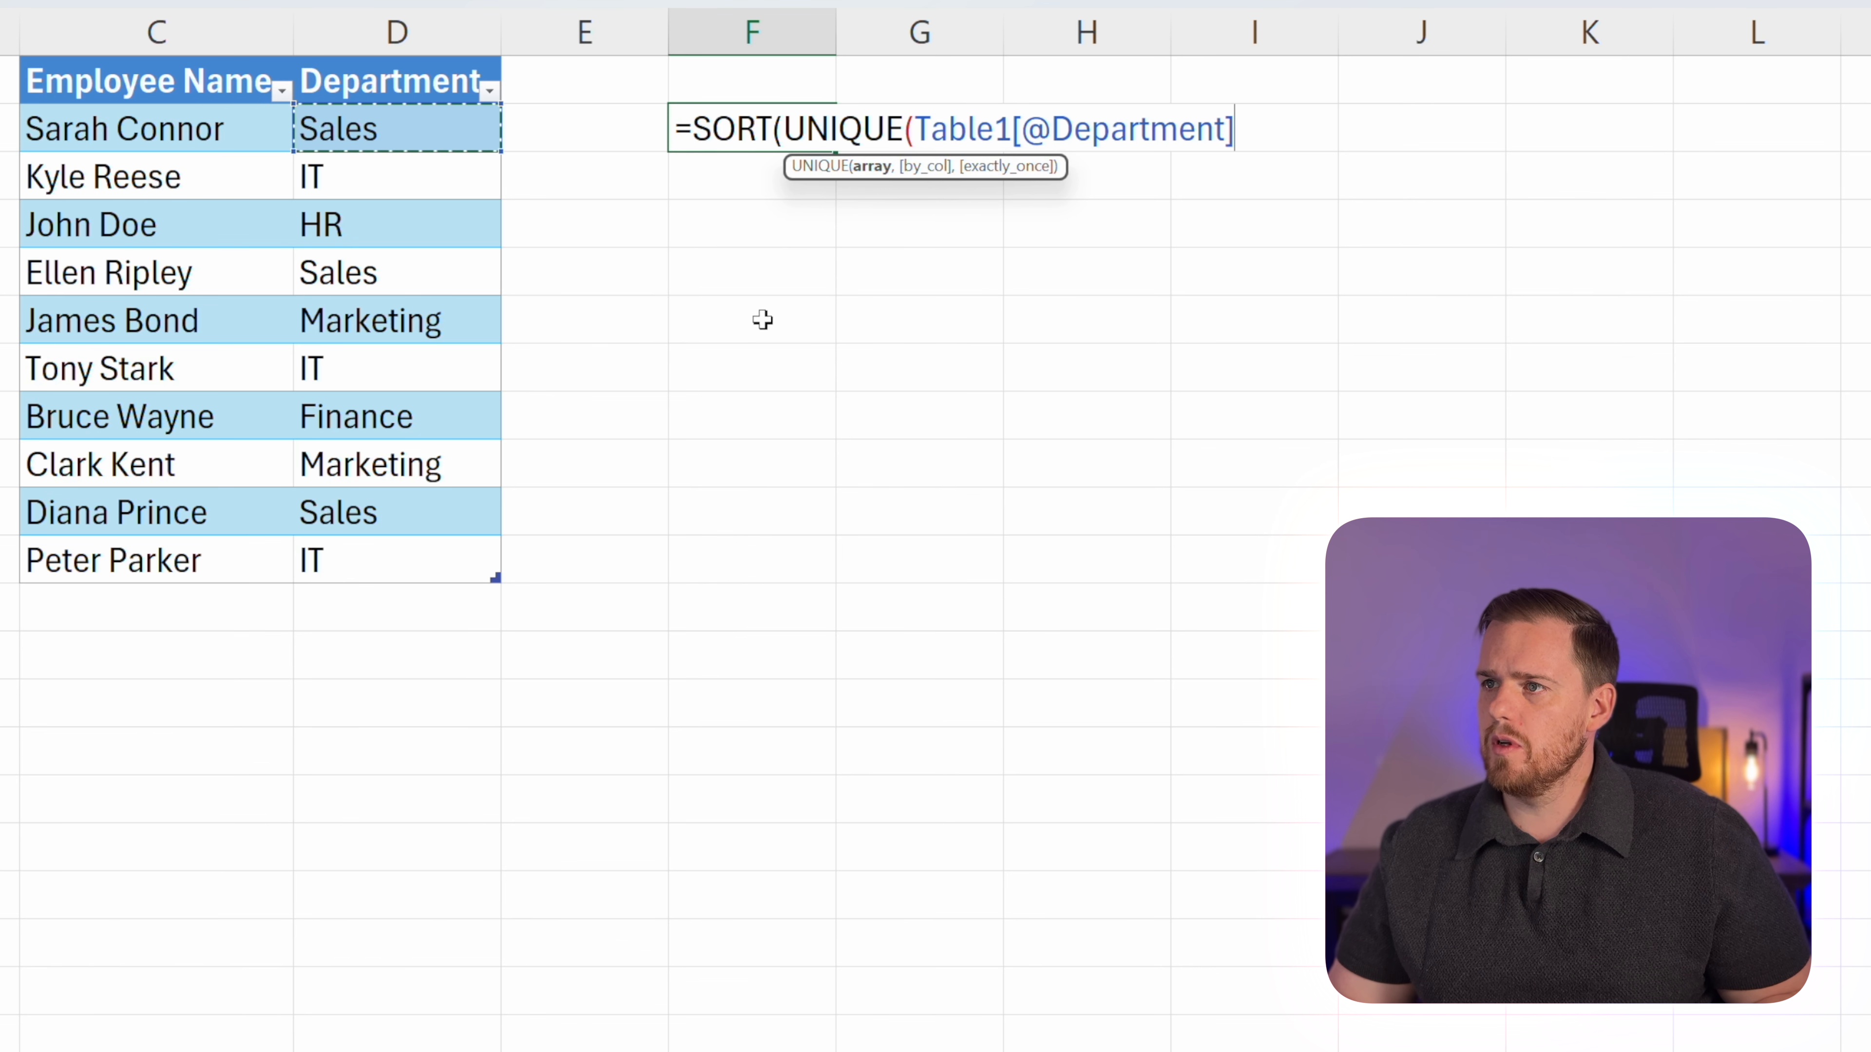
key(ctrl+shift+Down)
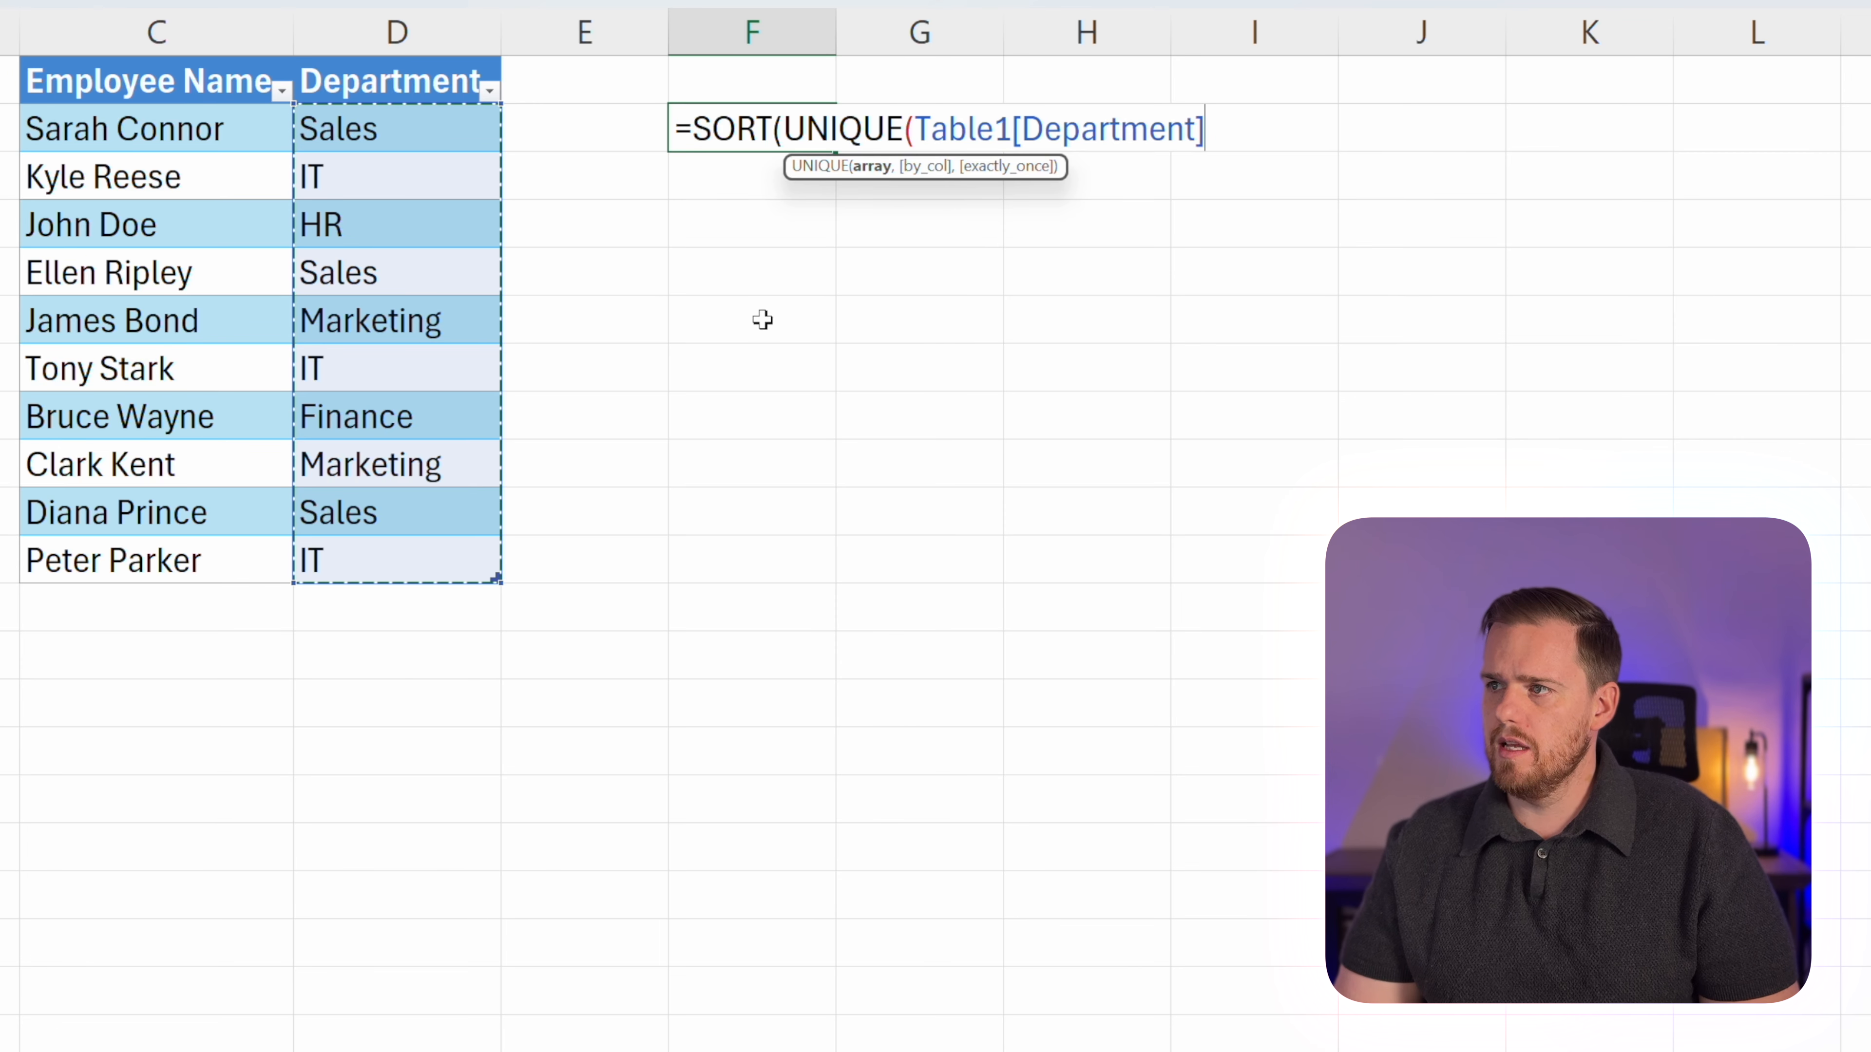
key(Return)
key(Return)
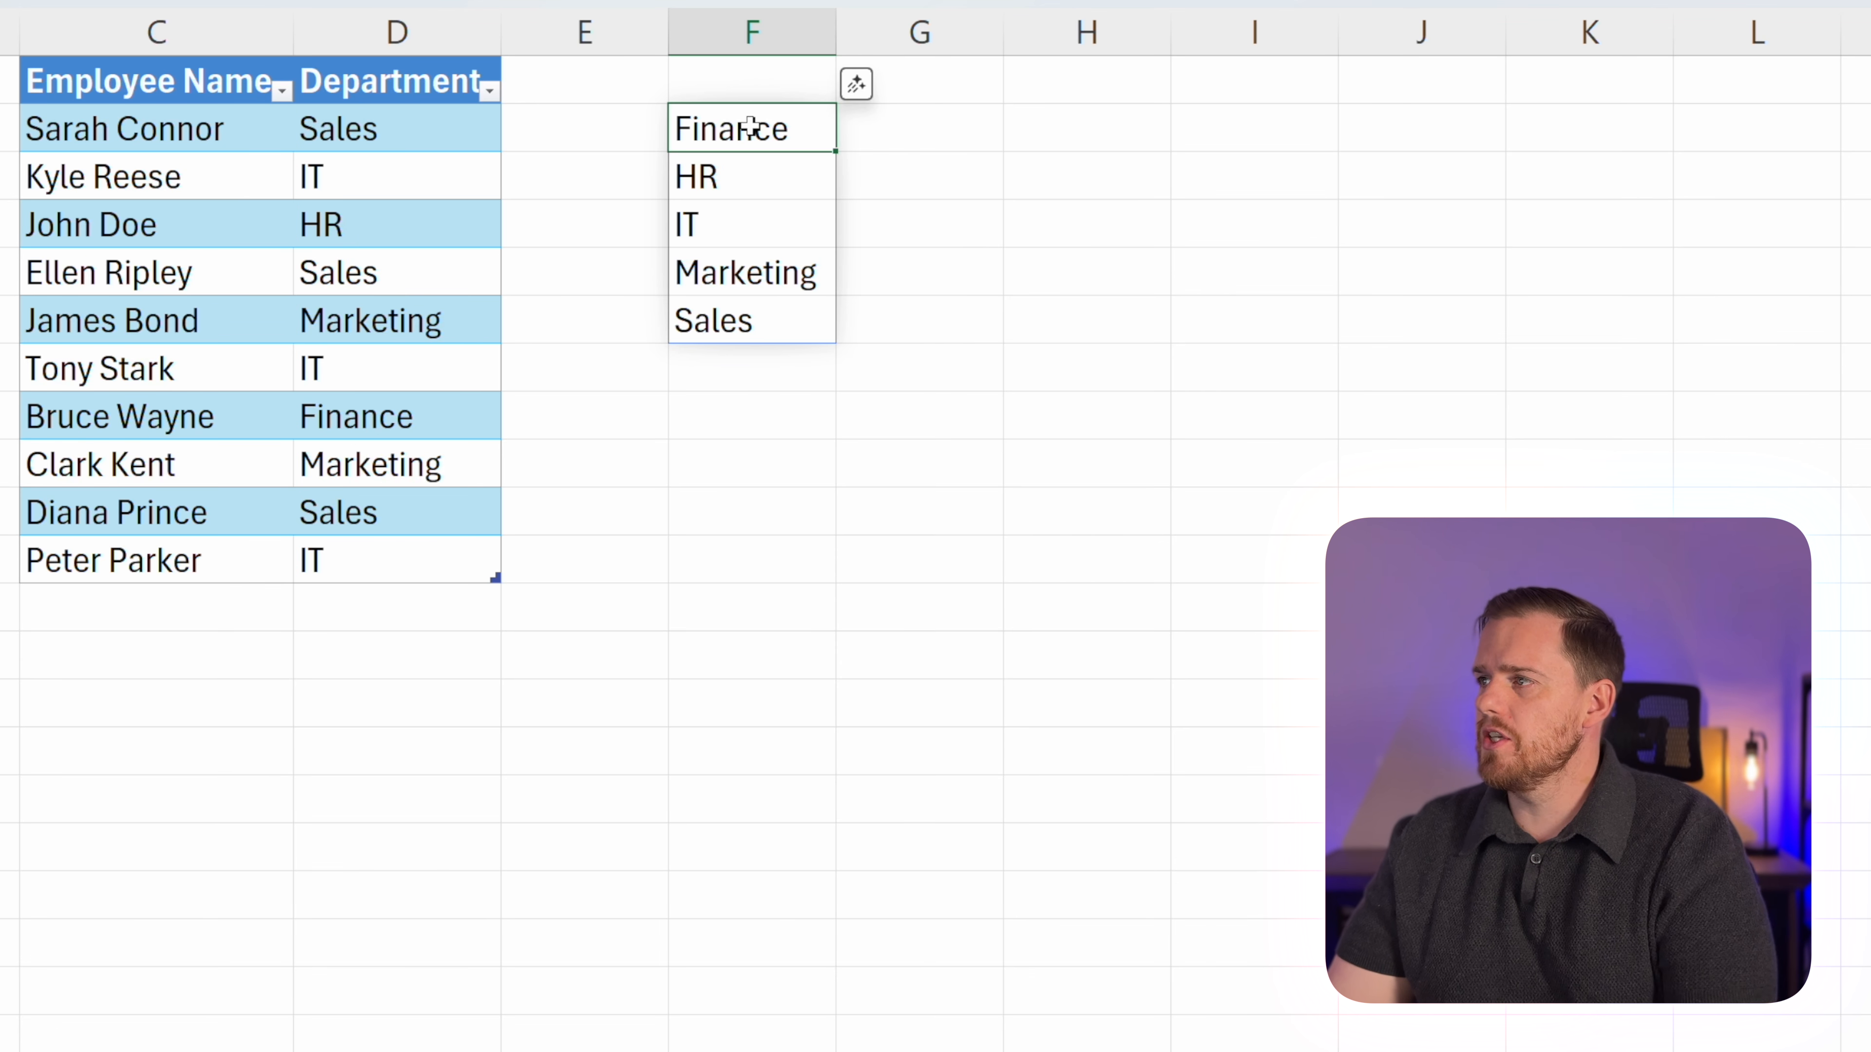
Start data validation for cell H2 and set its allowed entries to List.
key(Right)
key(Right)
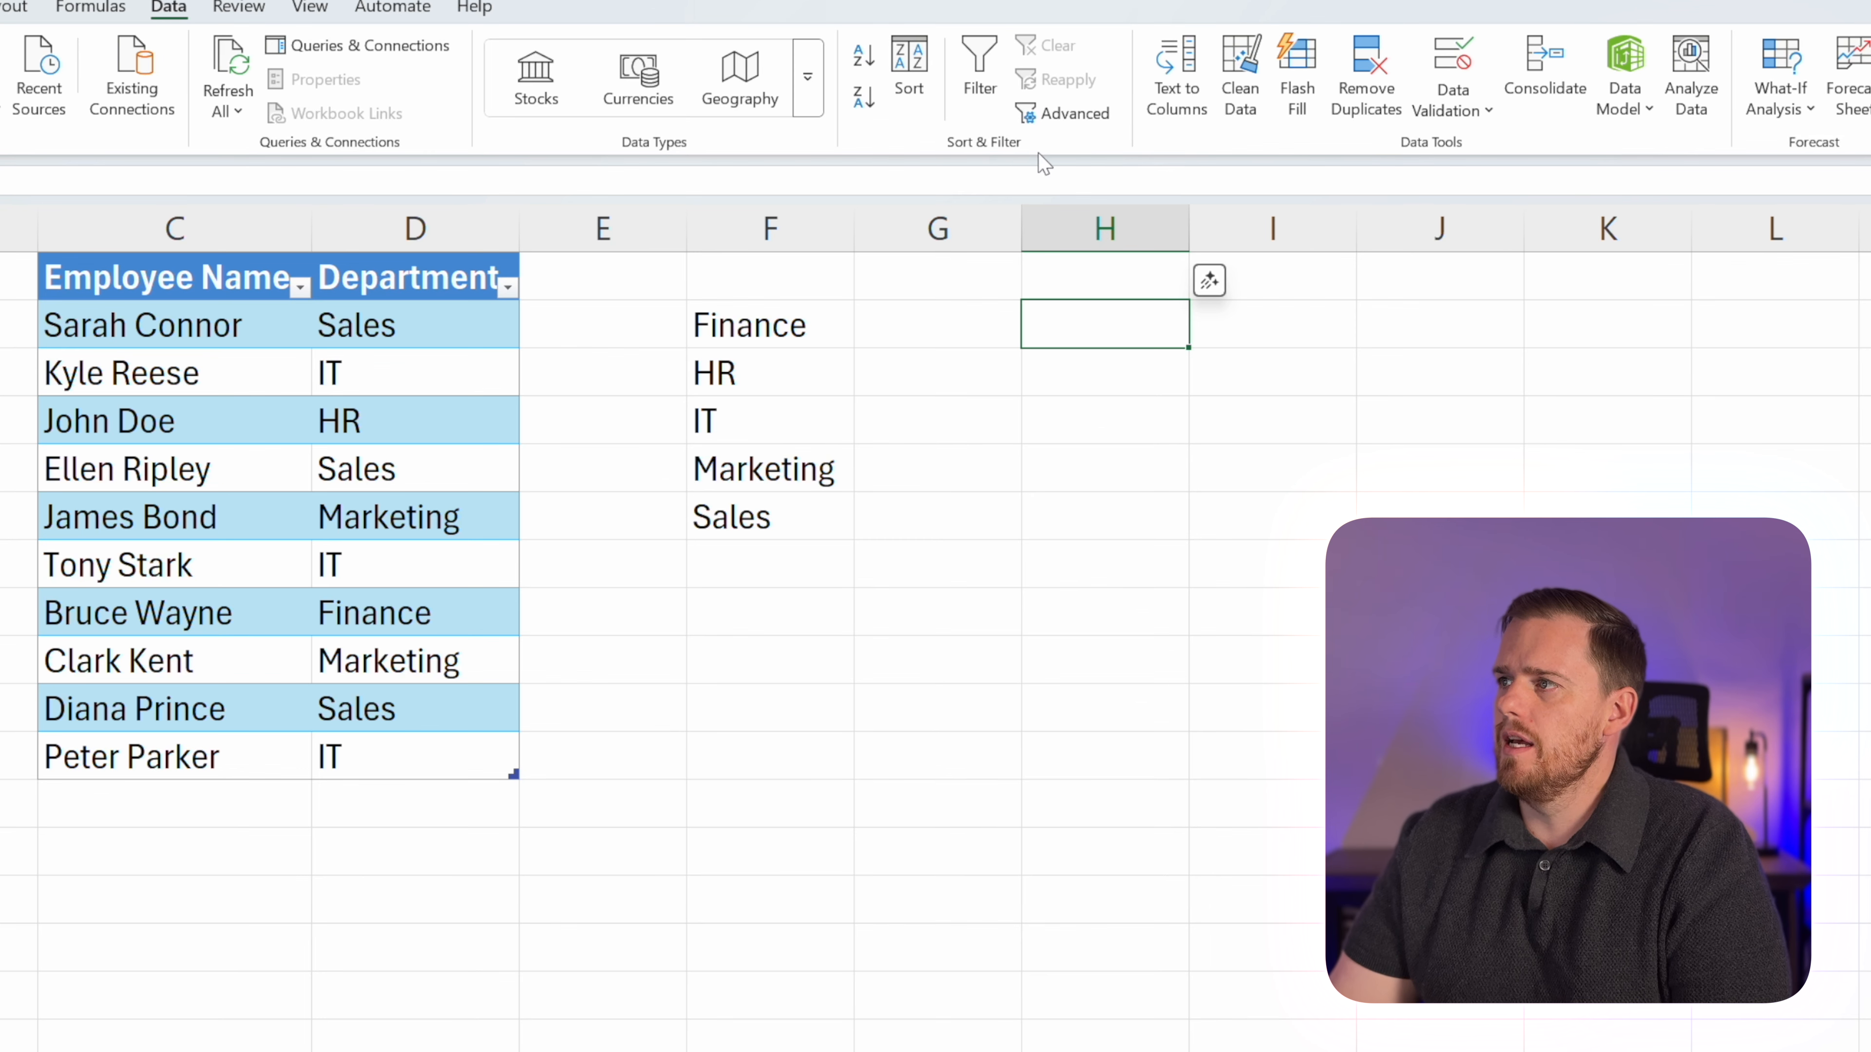
click(1421, 125)
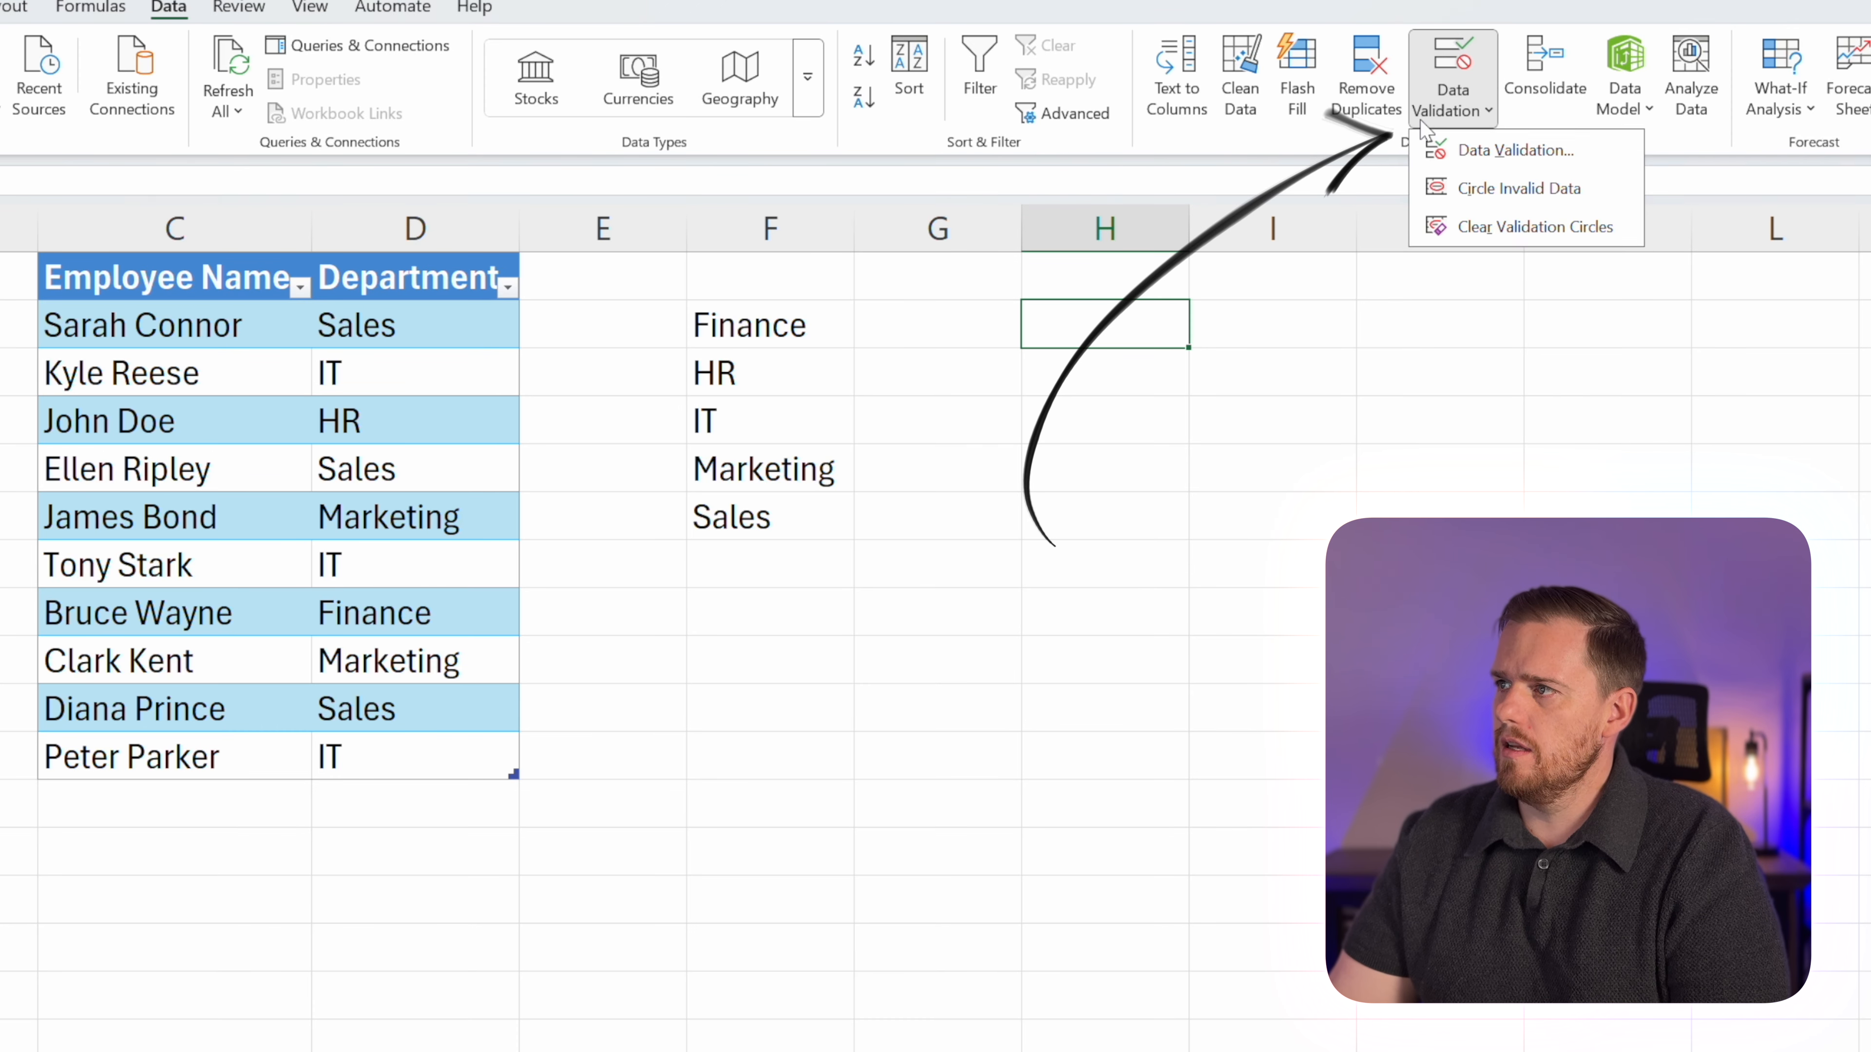
click(1510, 150)
click(731, 728)
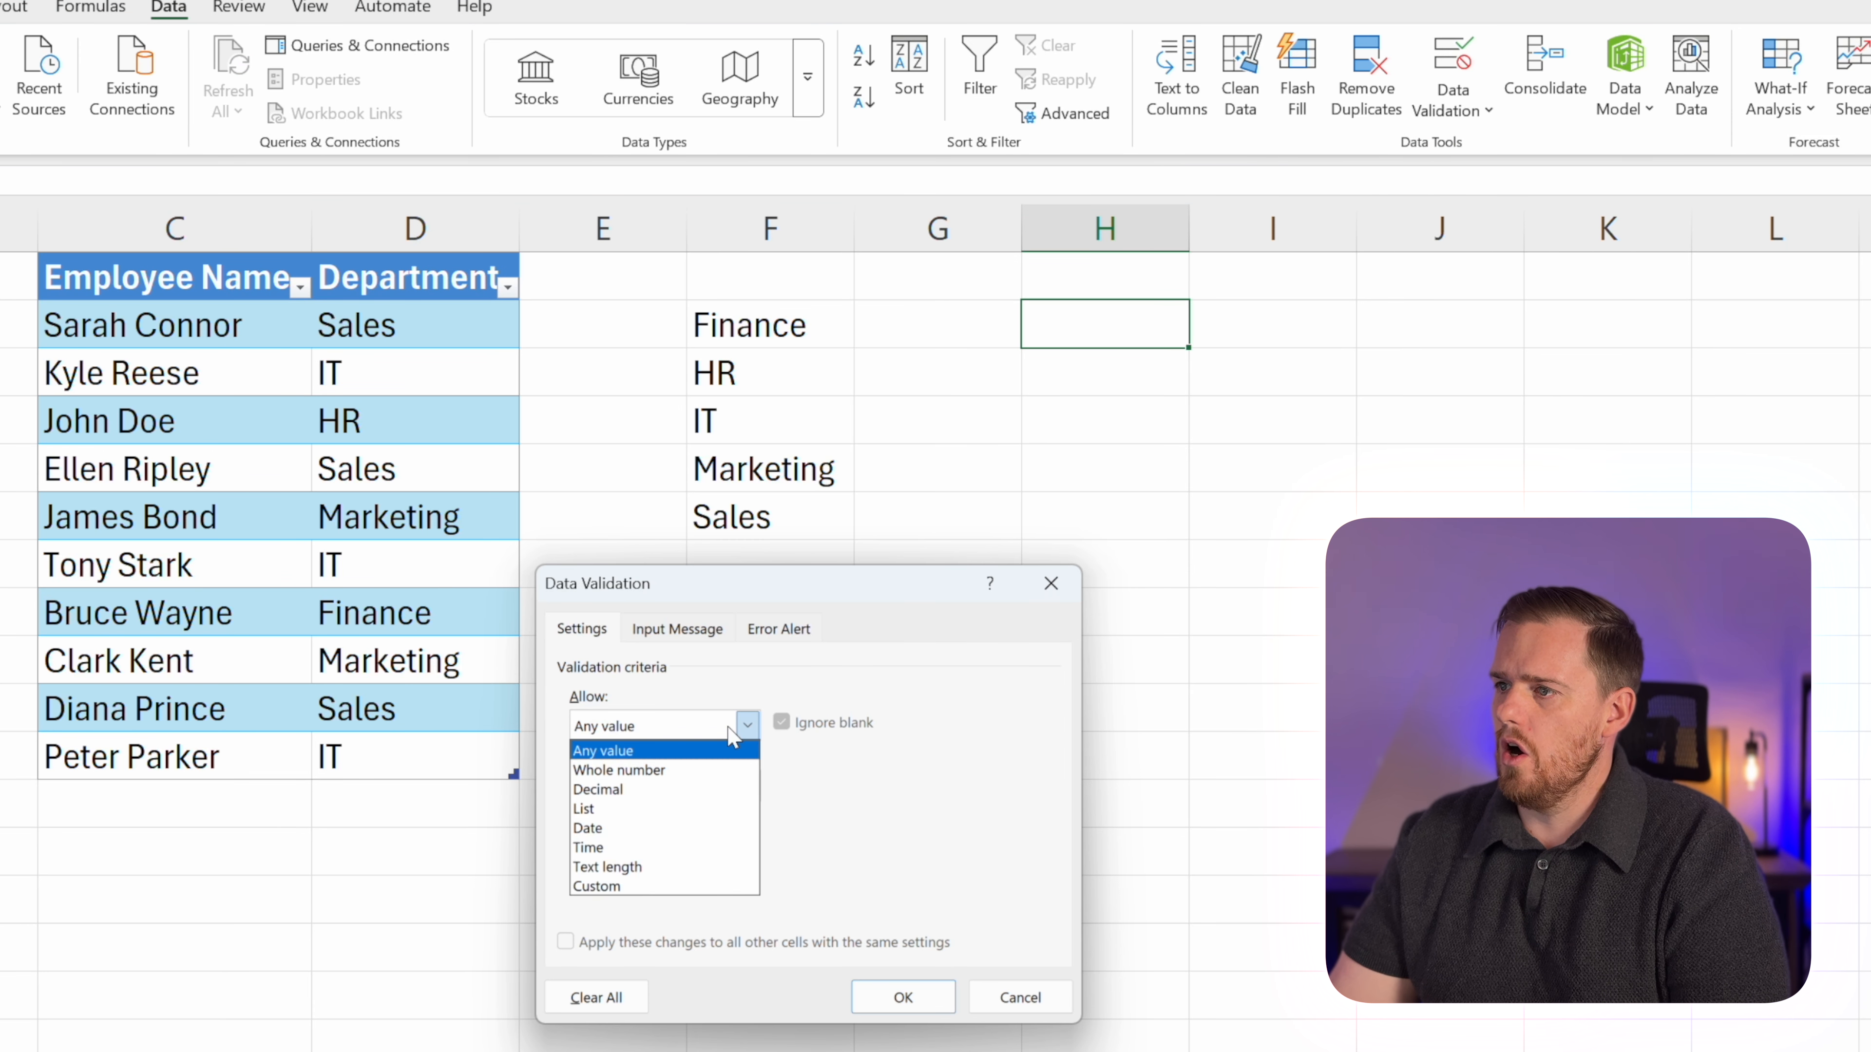
click(719, 811)
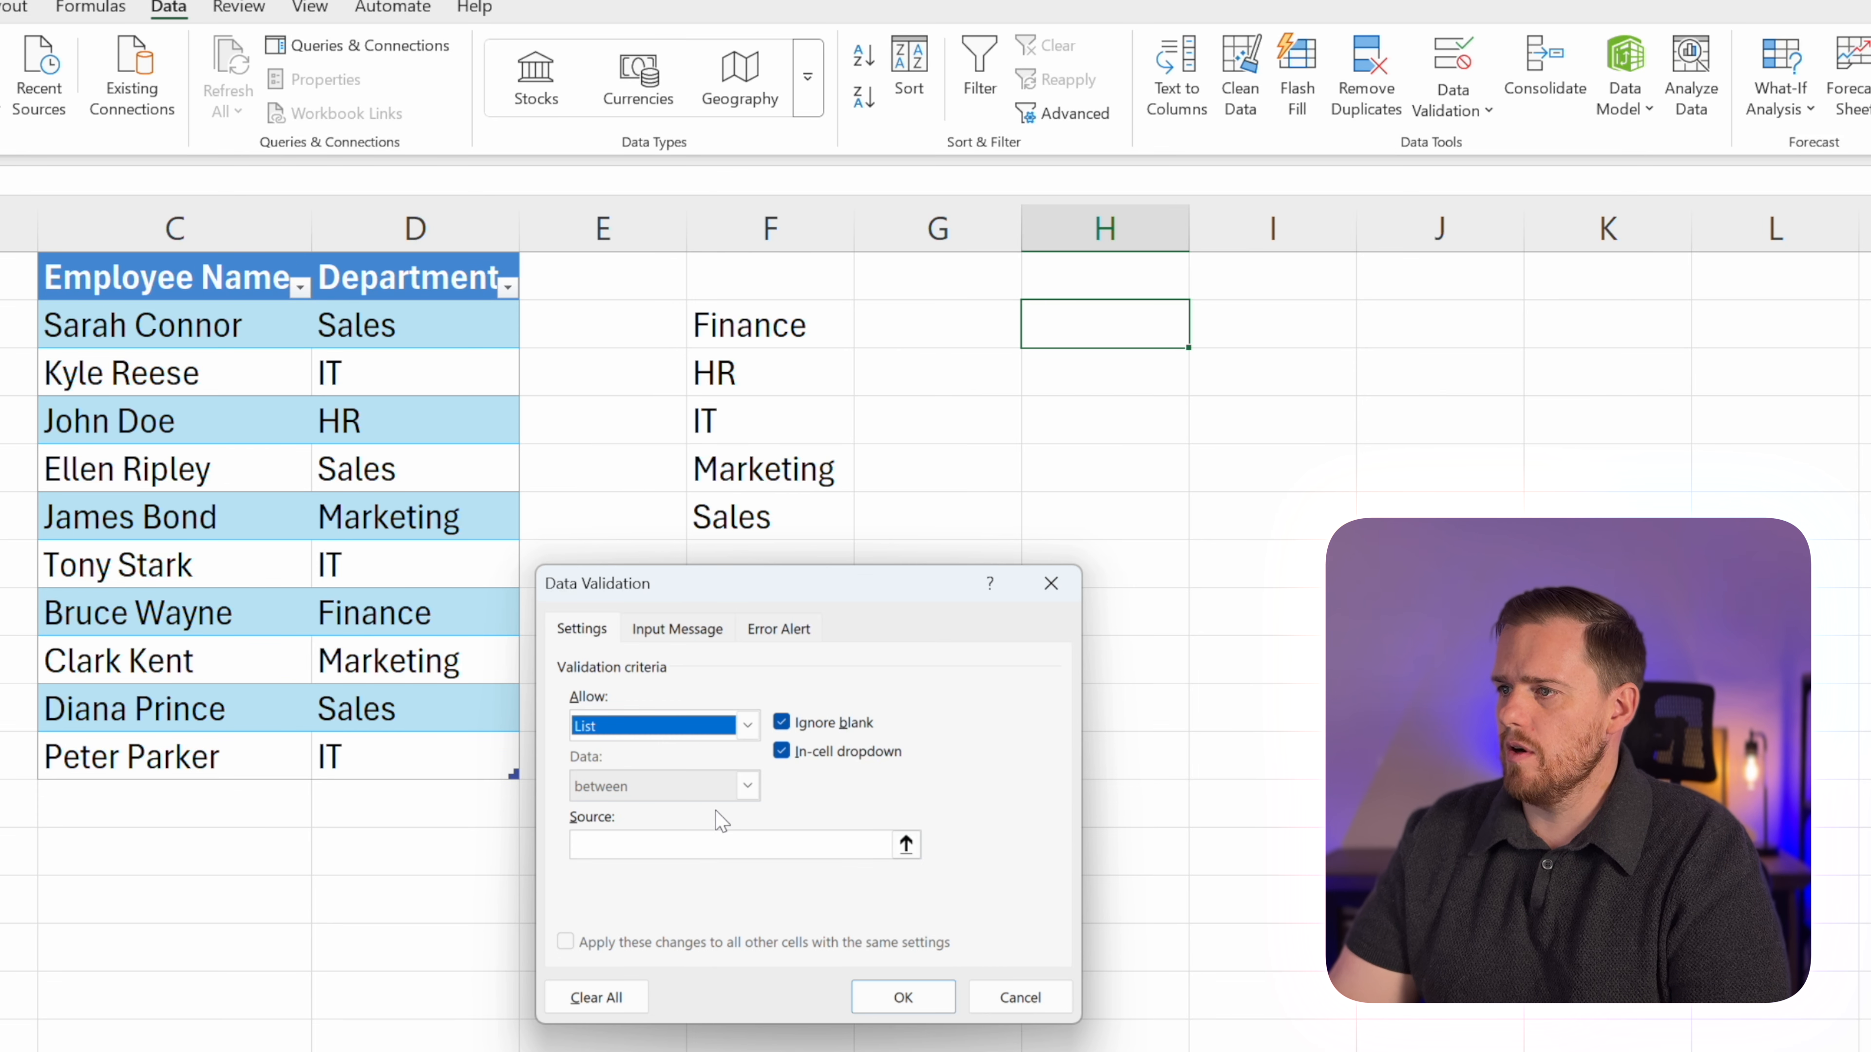
Set the list source to the spilled range =$F$2#, apply the validation and open the H2 dropdown.
drag(770, 324, 766, 518)
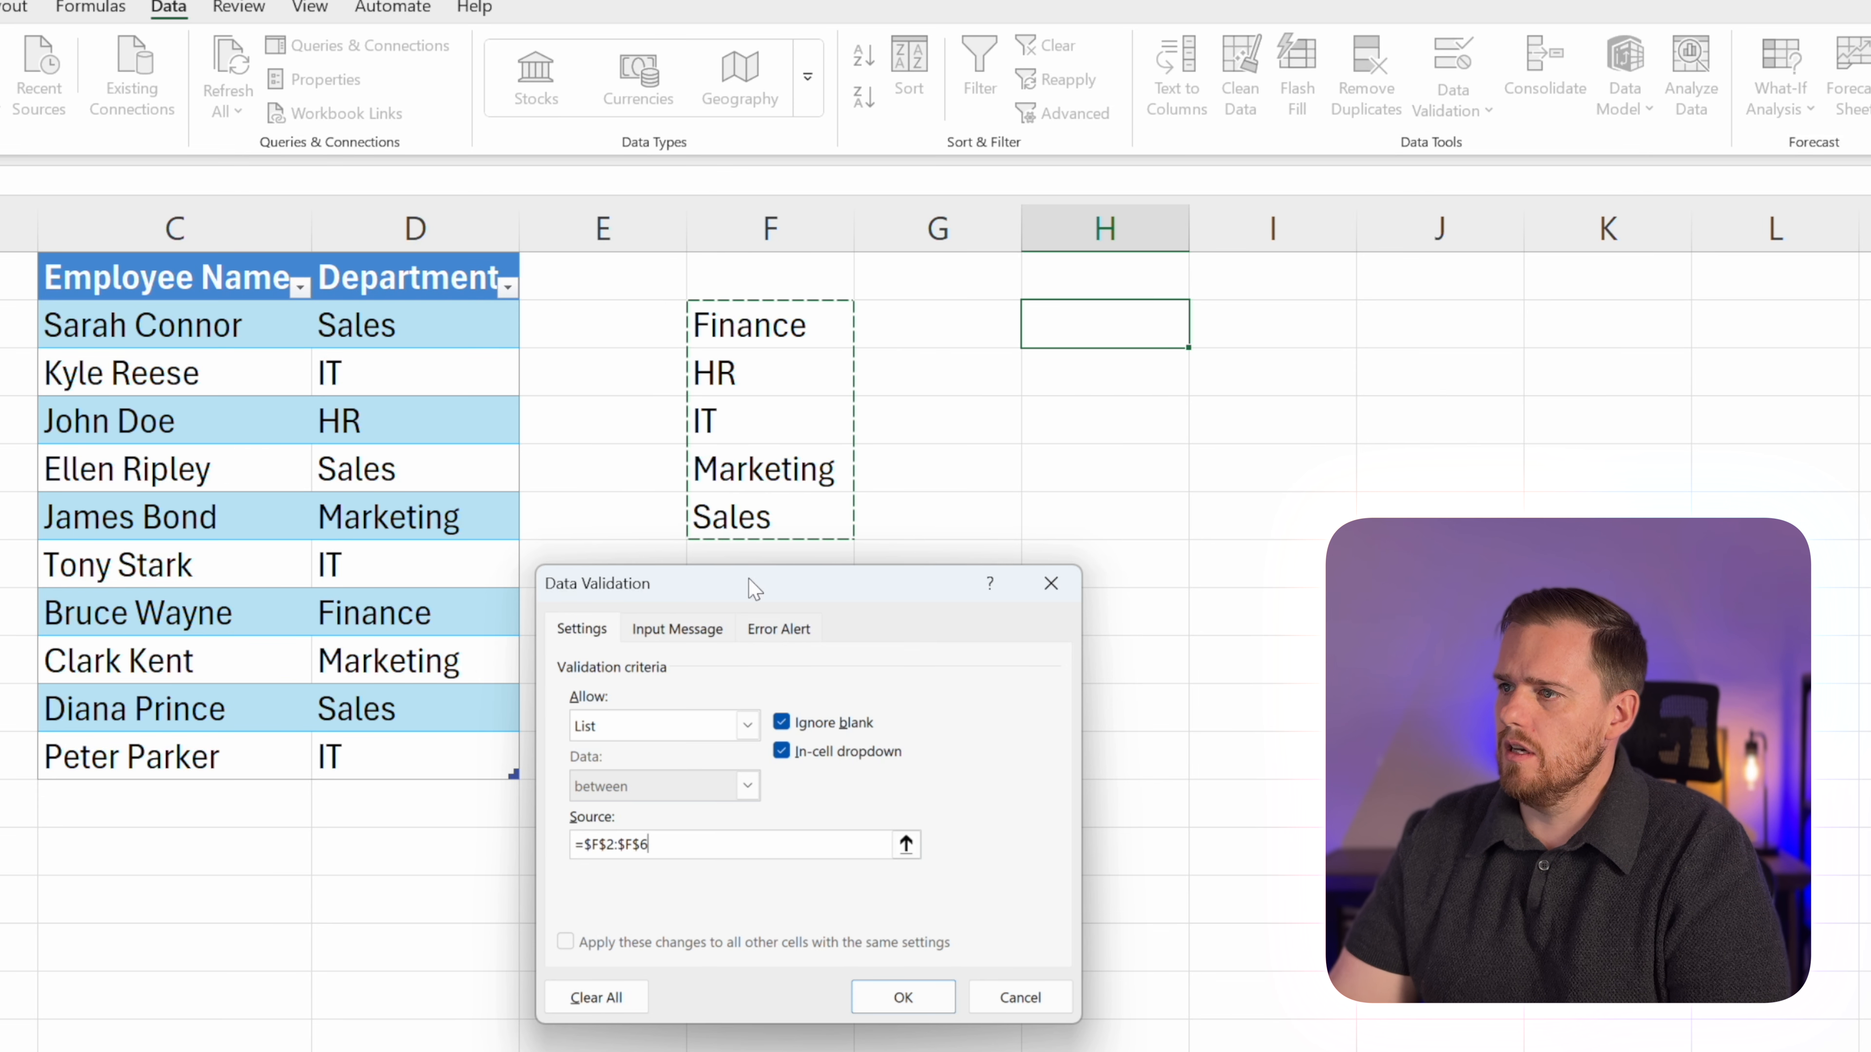
key(BackSpace)
key(BackSpace)
key(BackSpace)
key(BackSpace)
key(BackSpace)
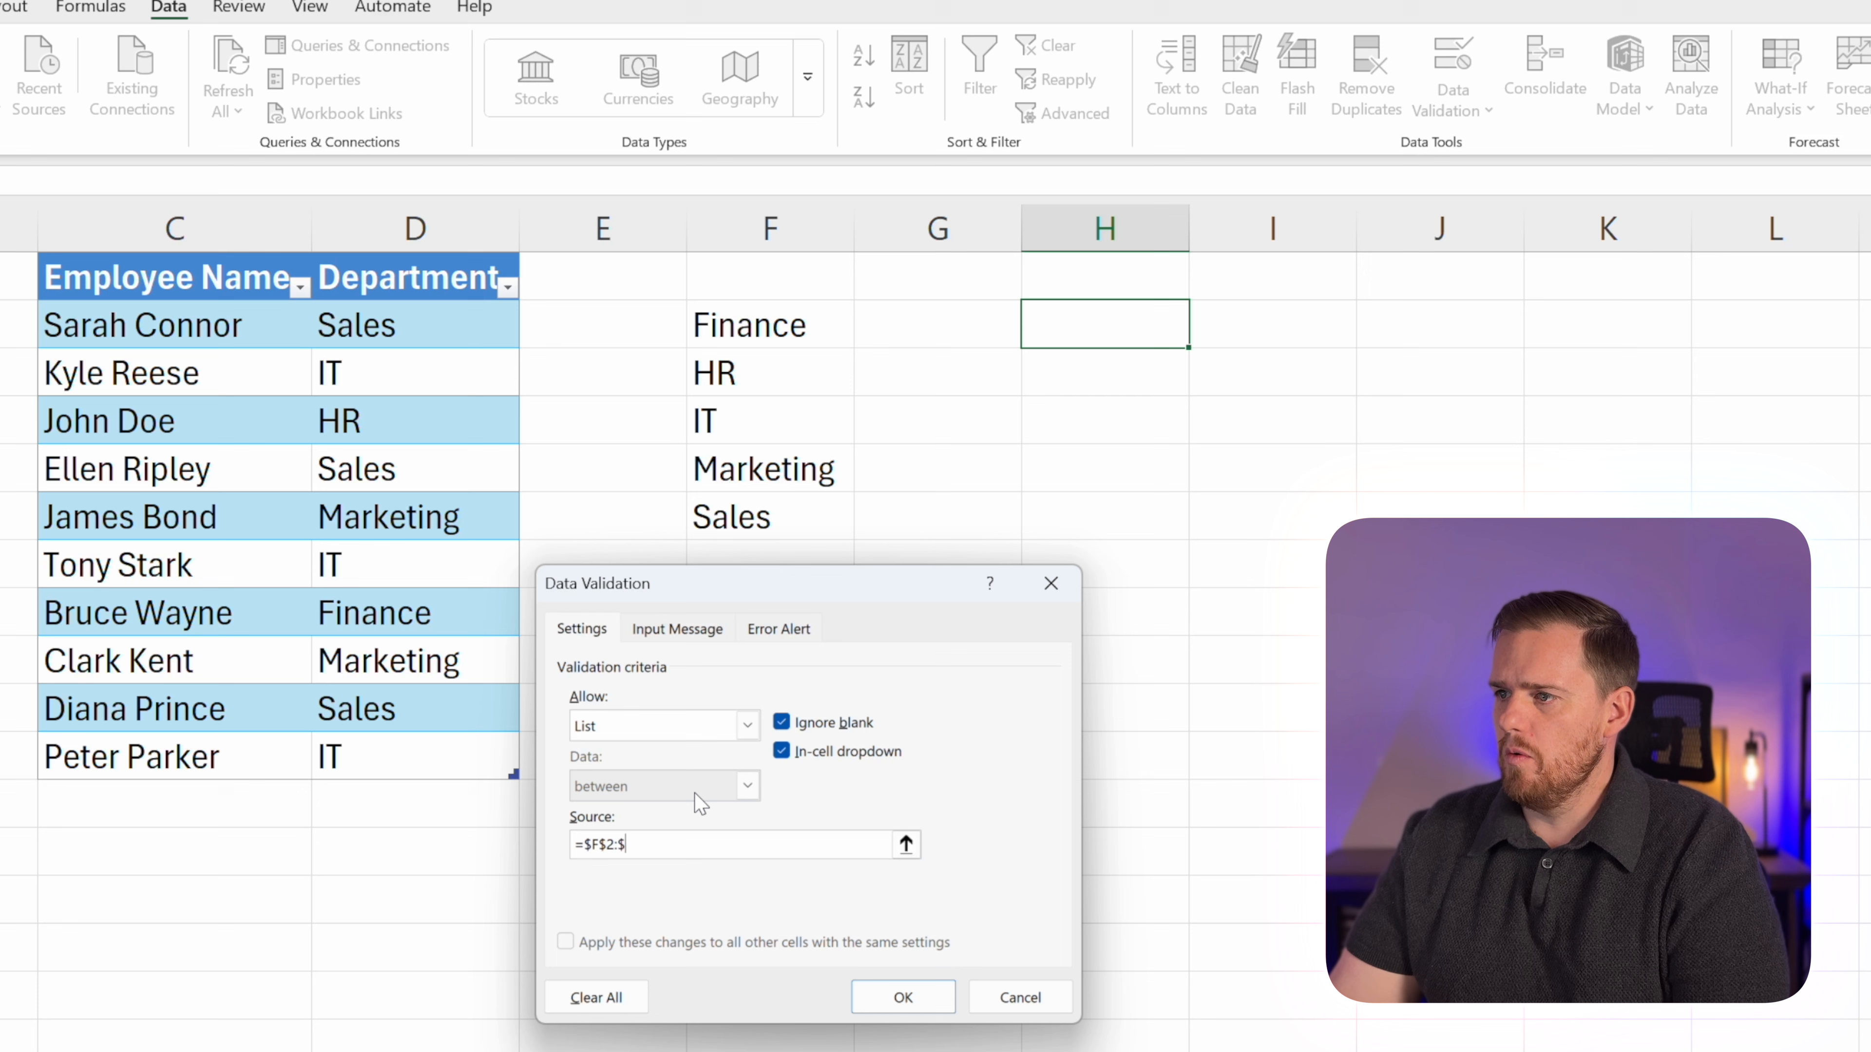
text(#)
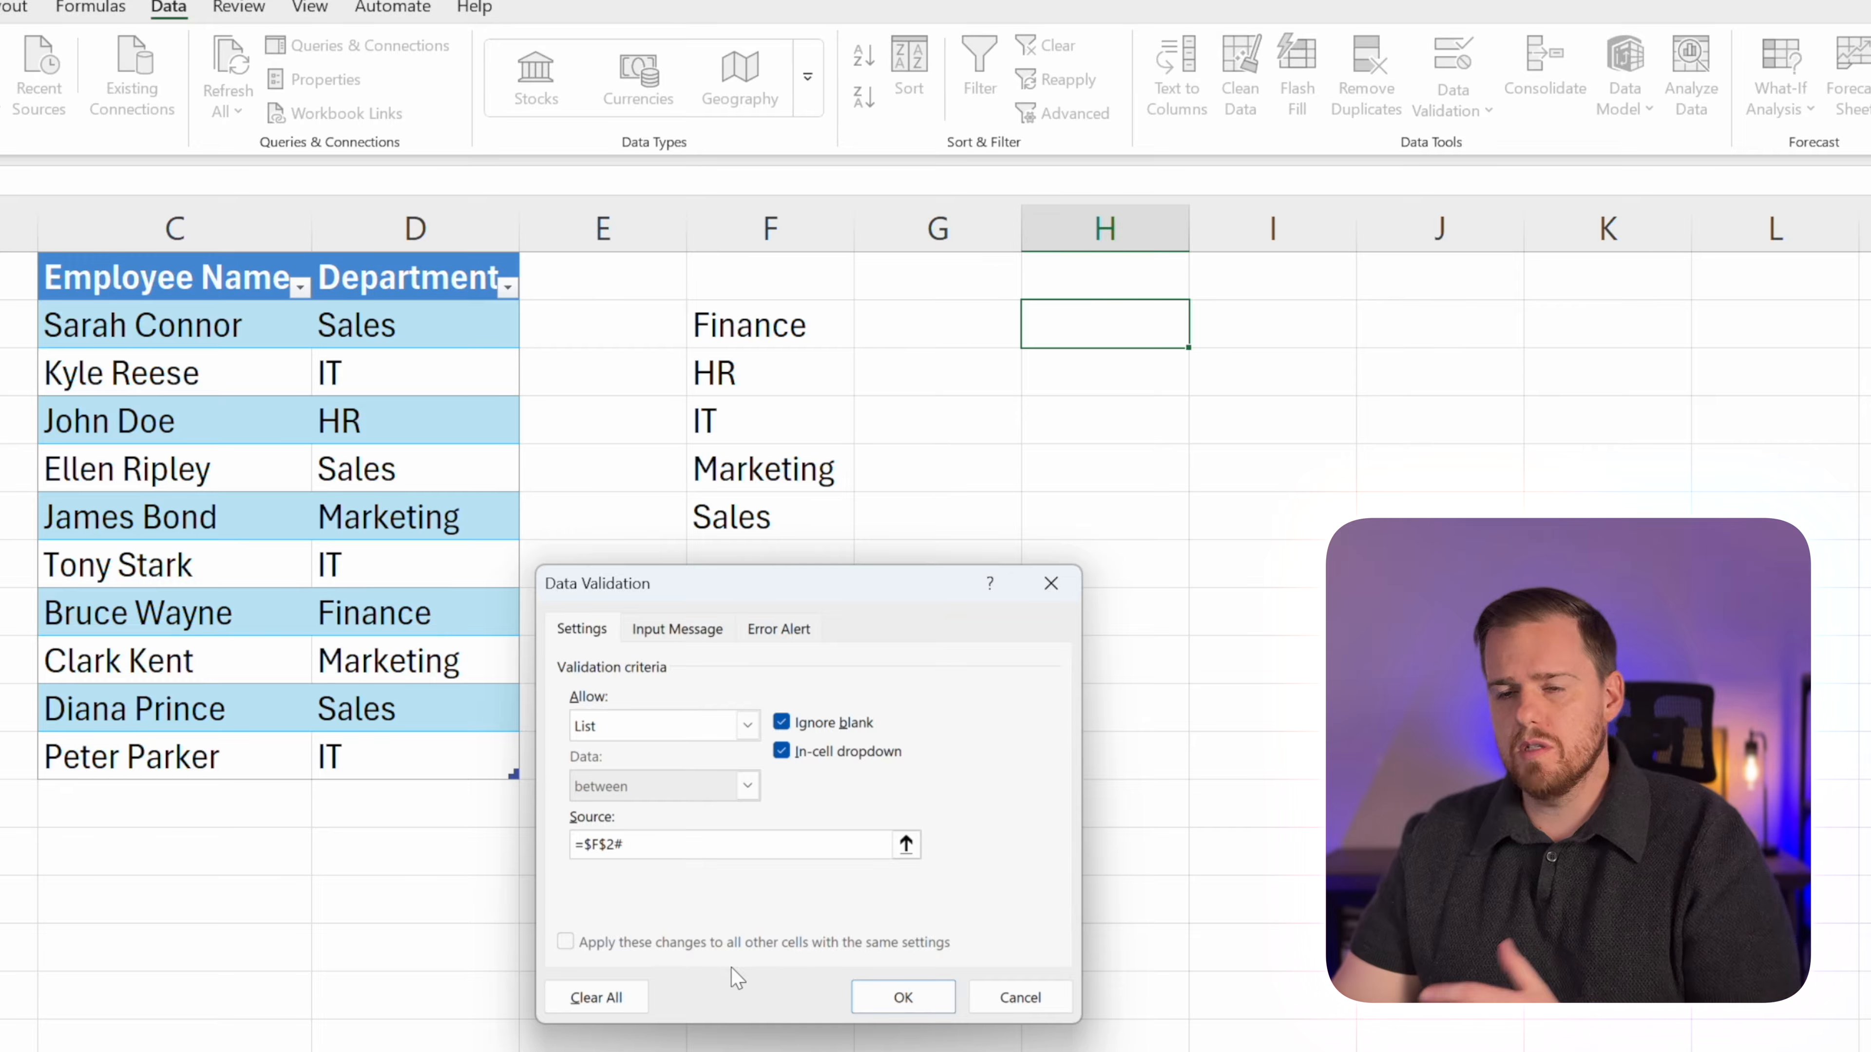
click(894, 1000)
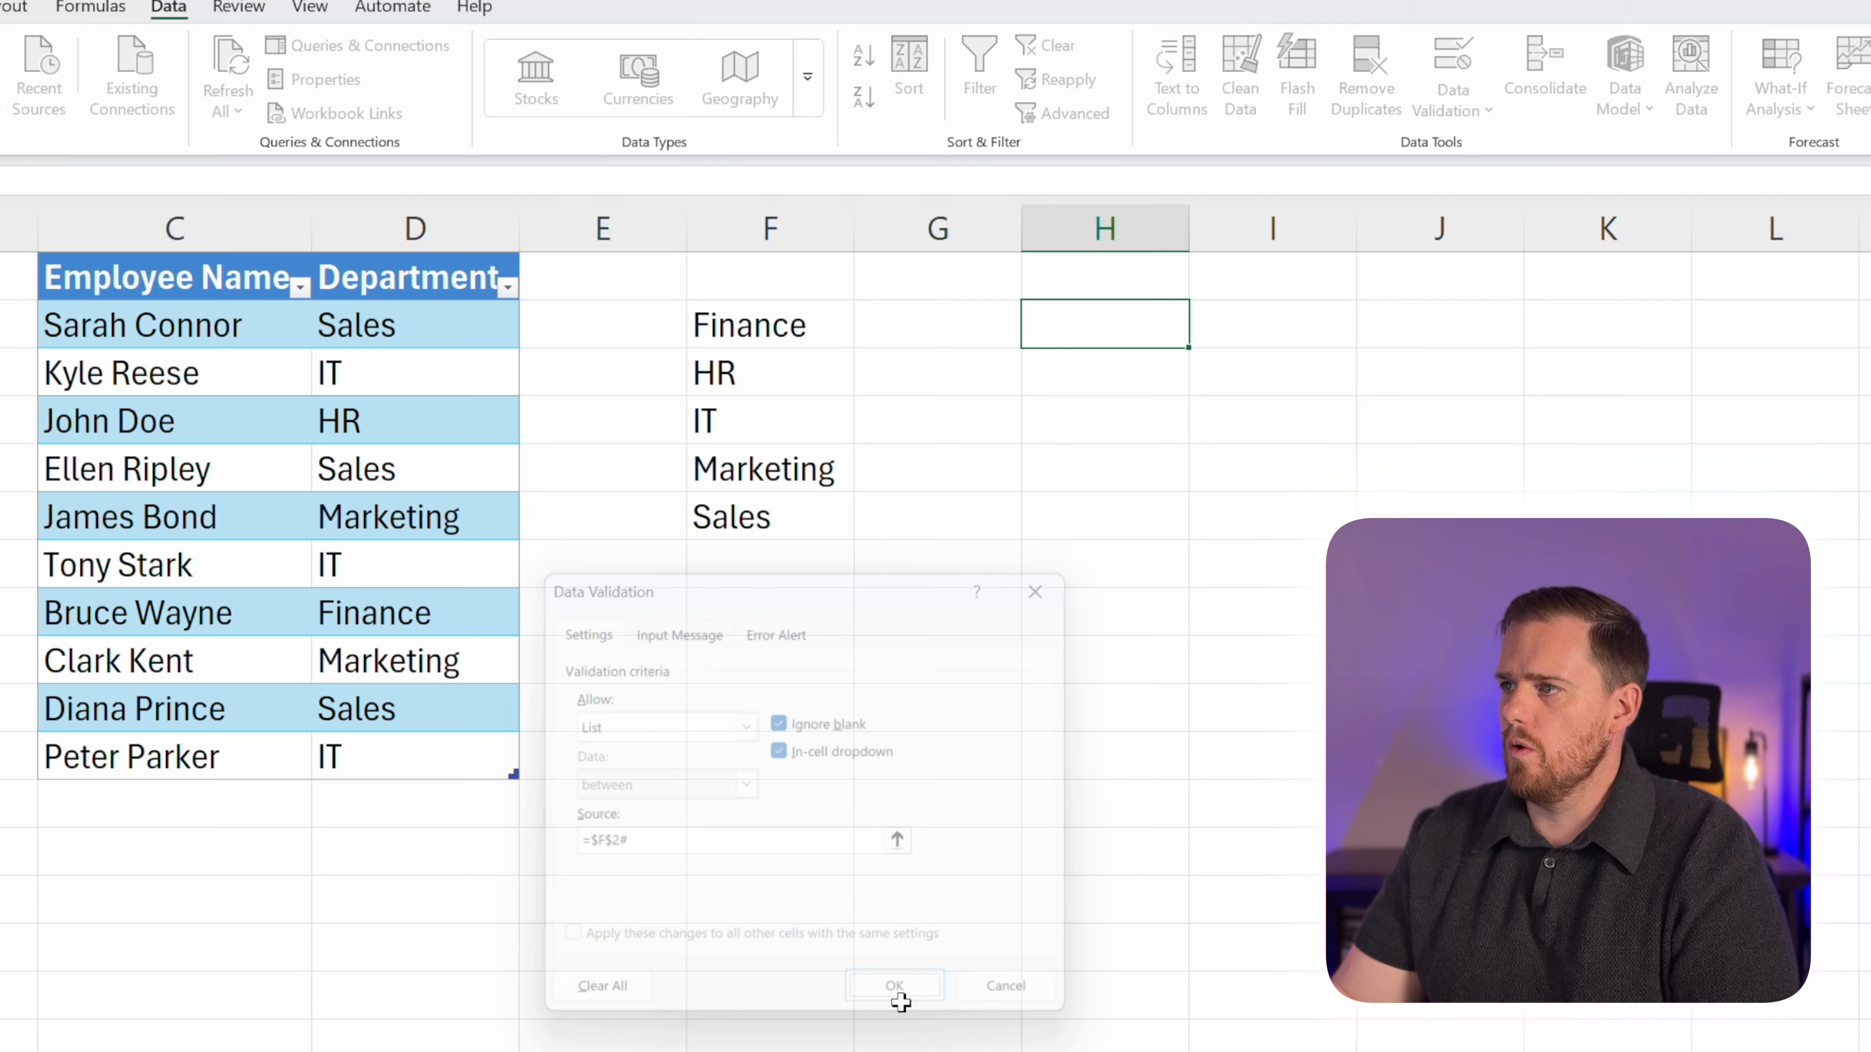
click(1201, 336)
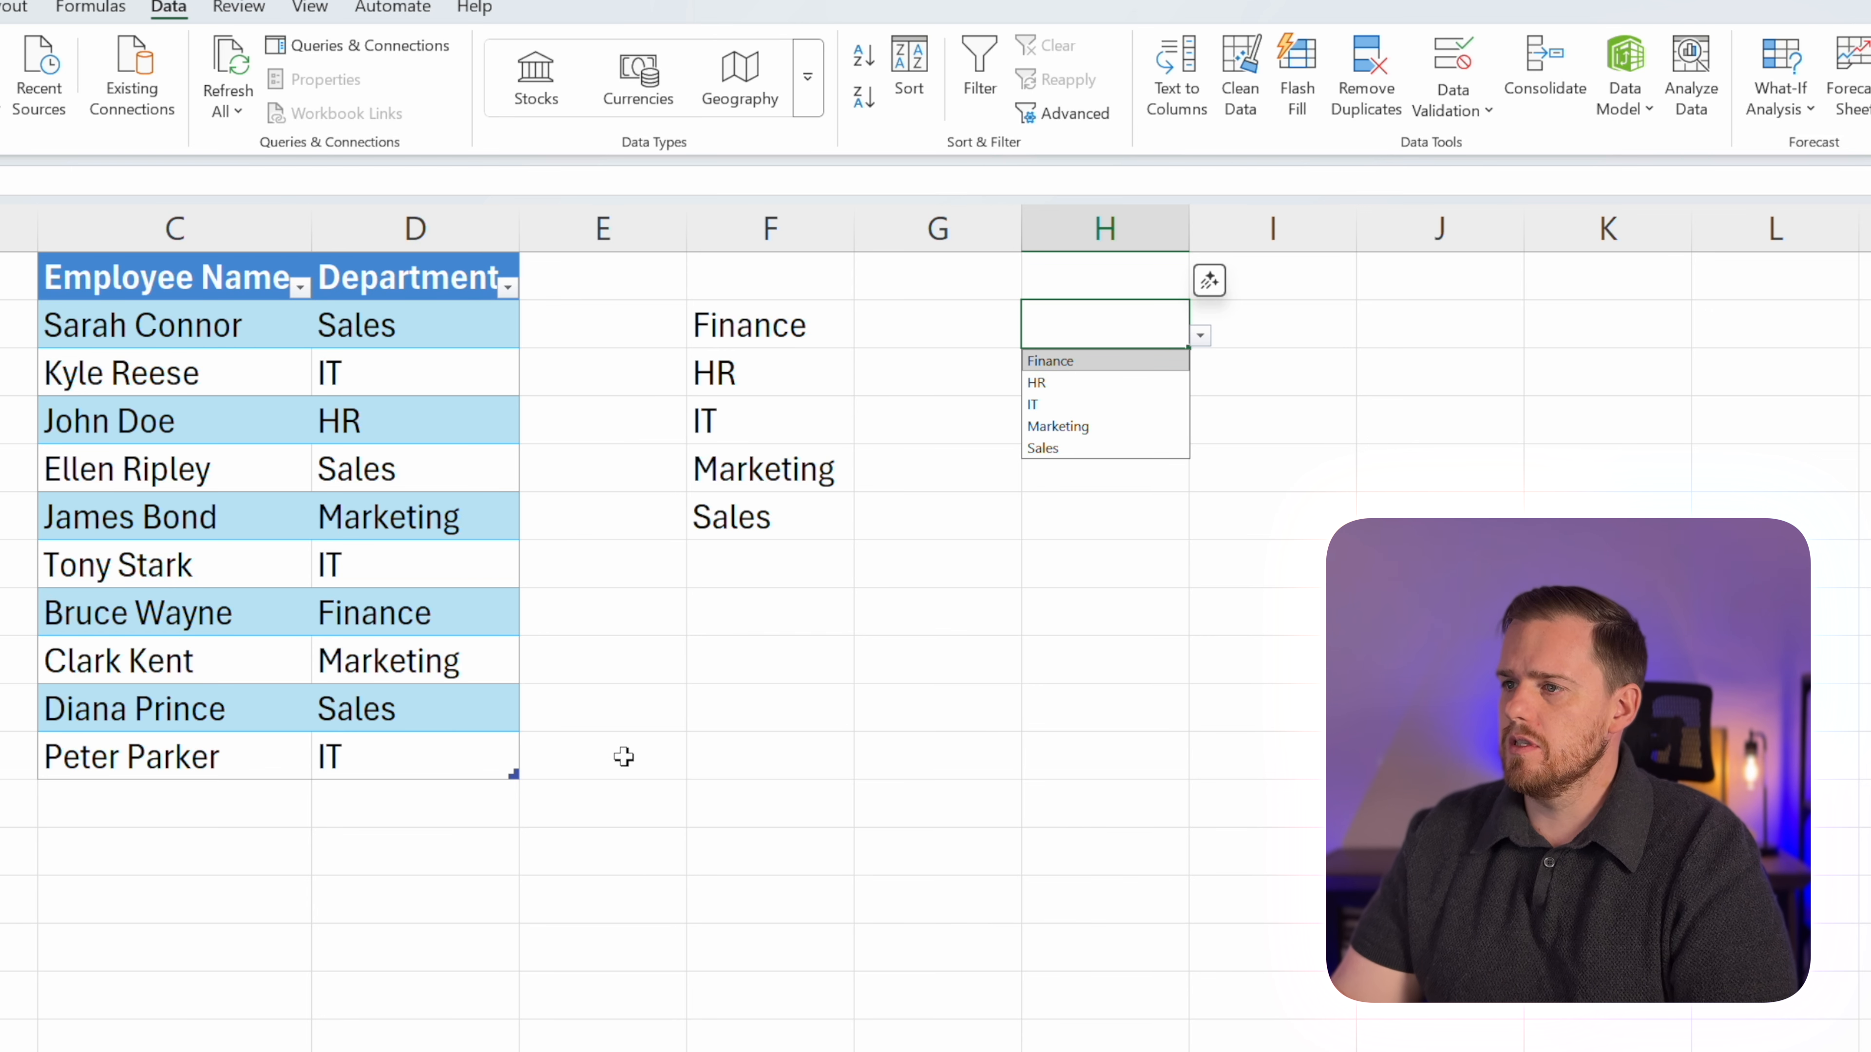
Add a table row with the department Operations in D12 and the new employee's name in C12.
click(461, 823)
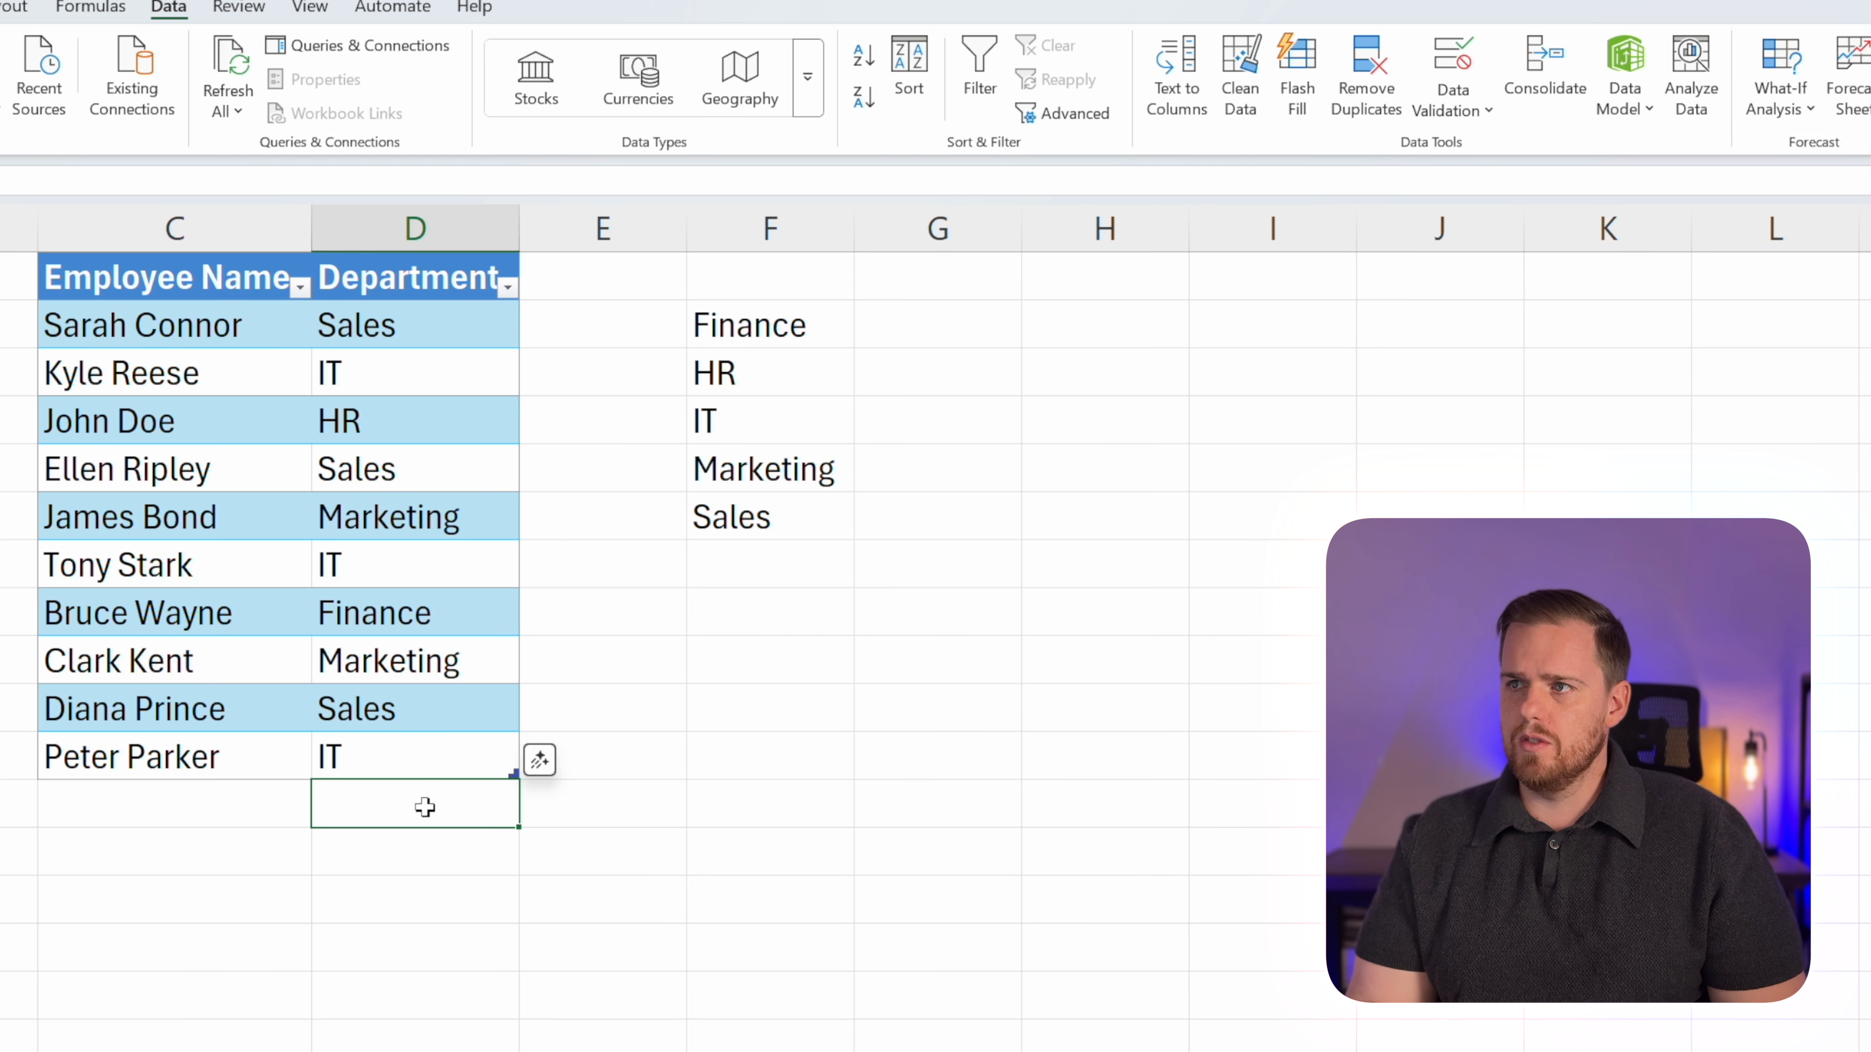
text(Operations)
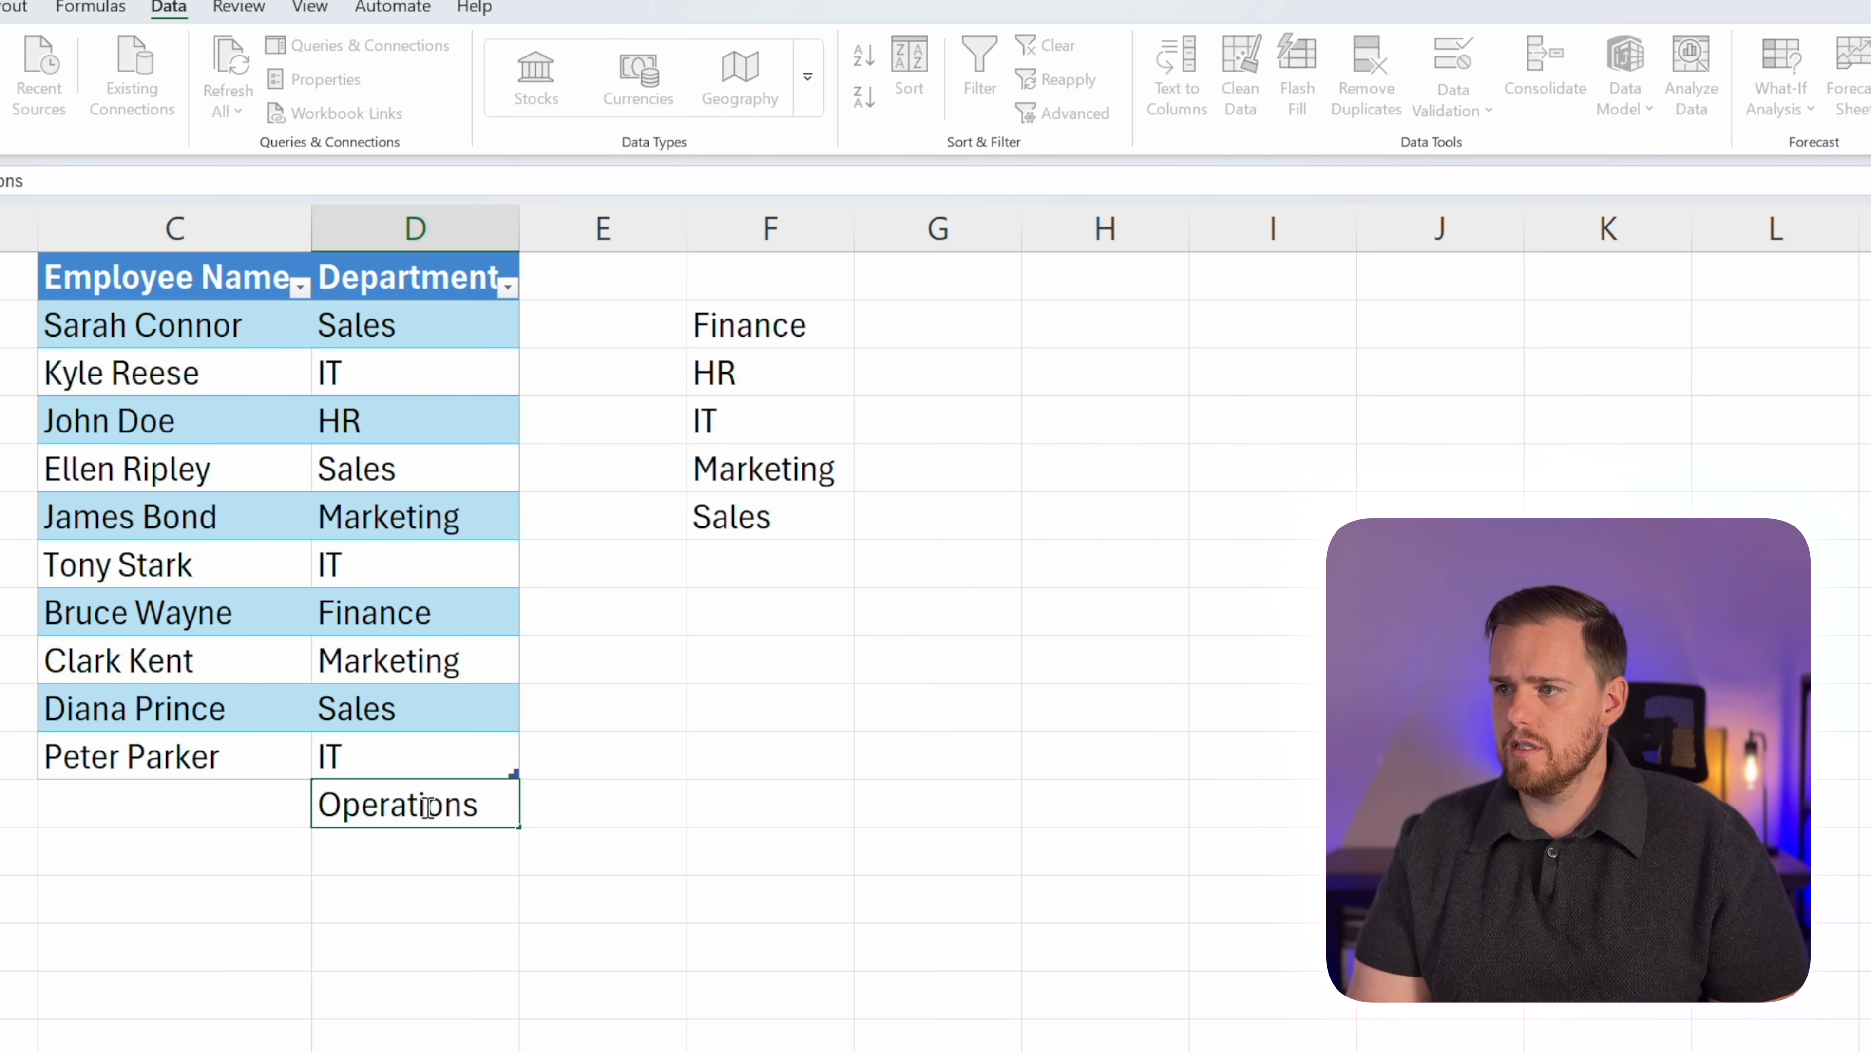
key(Return)
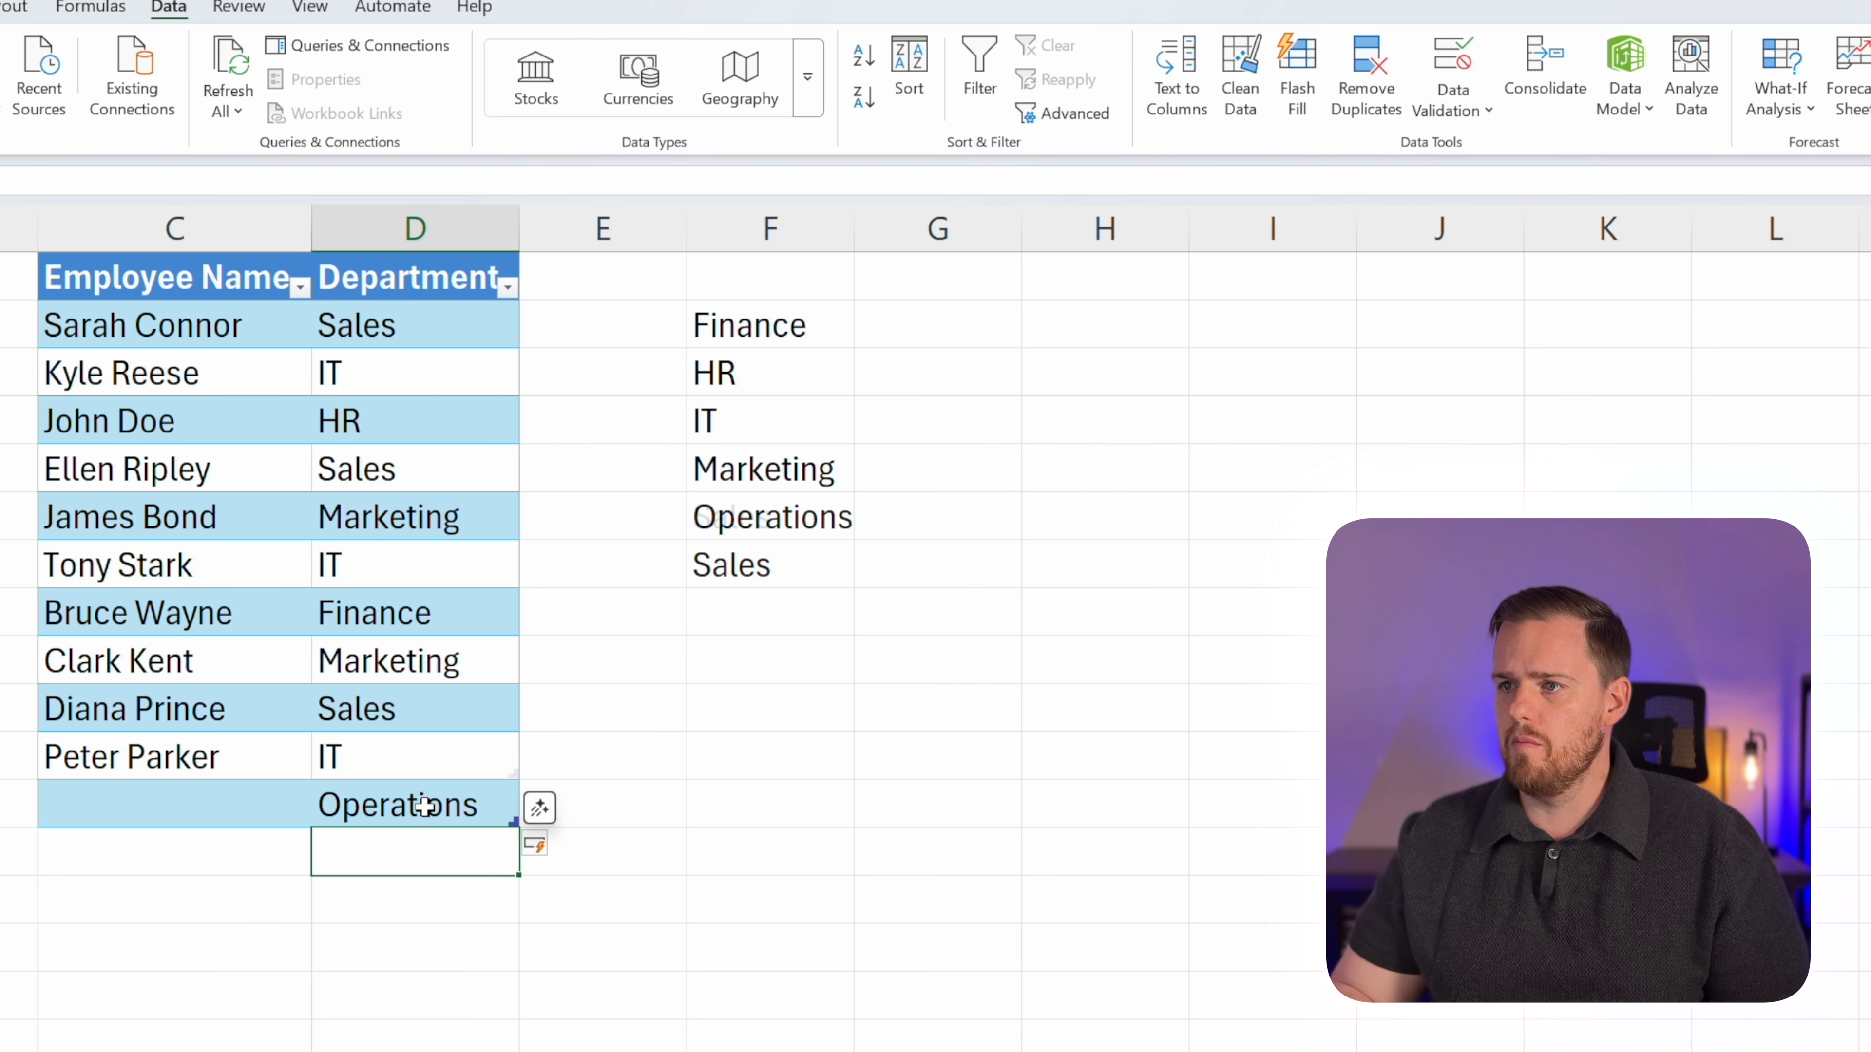
key(Up)
key(Left)
text(Frank Castle)
key(Return)
Check the sorted department list in column F and the options in the H2 dropdown.
click(1051, 391)
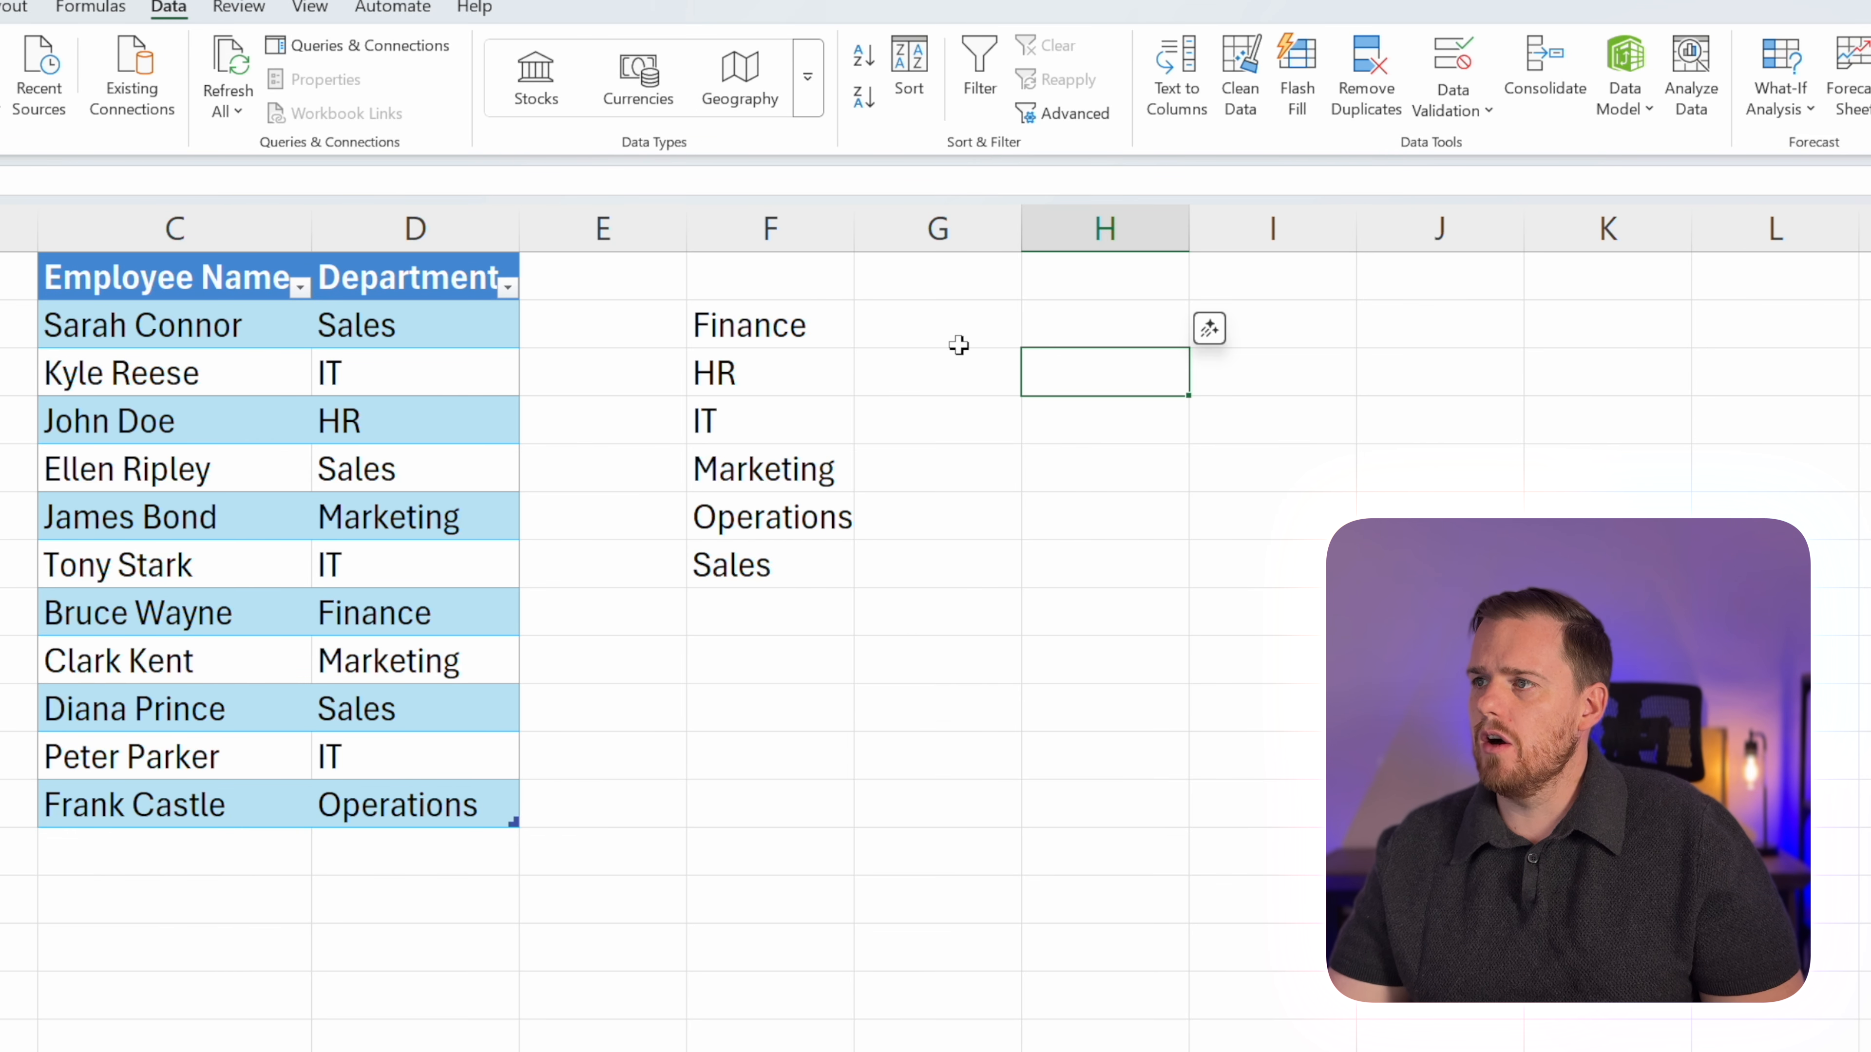
drag(814, 332, 781, 564)
click(771, 650)
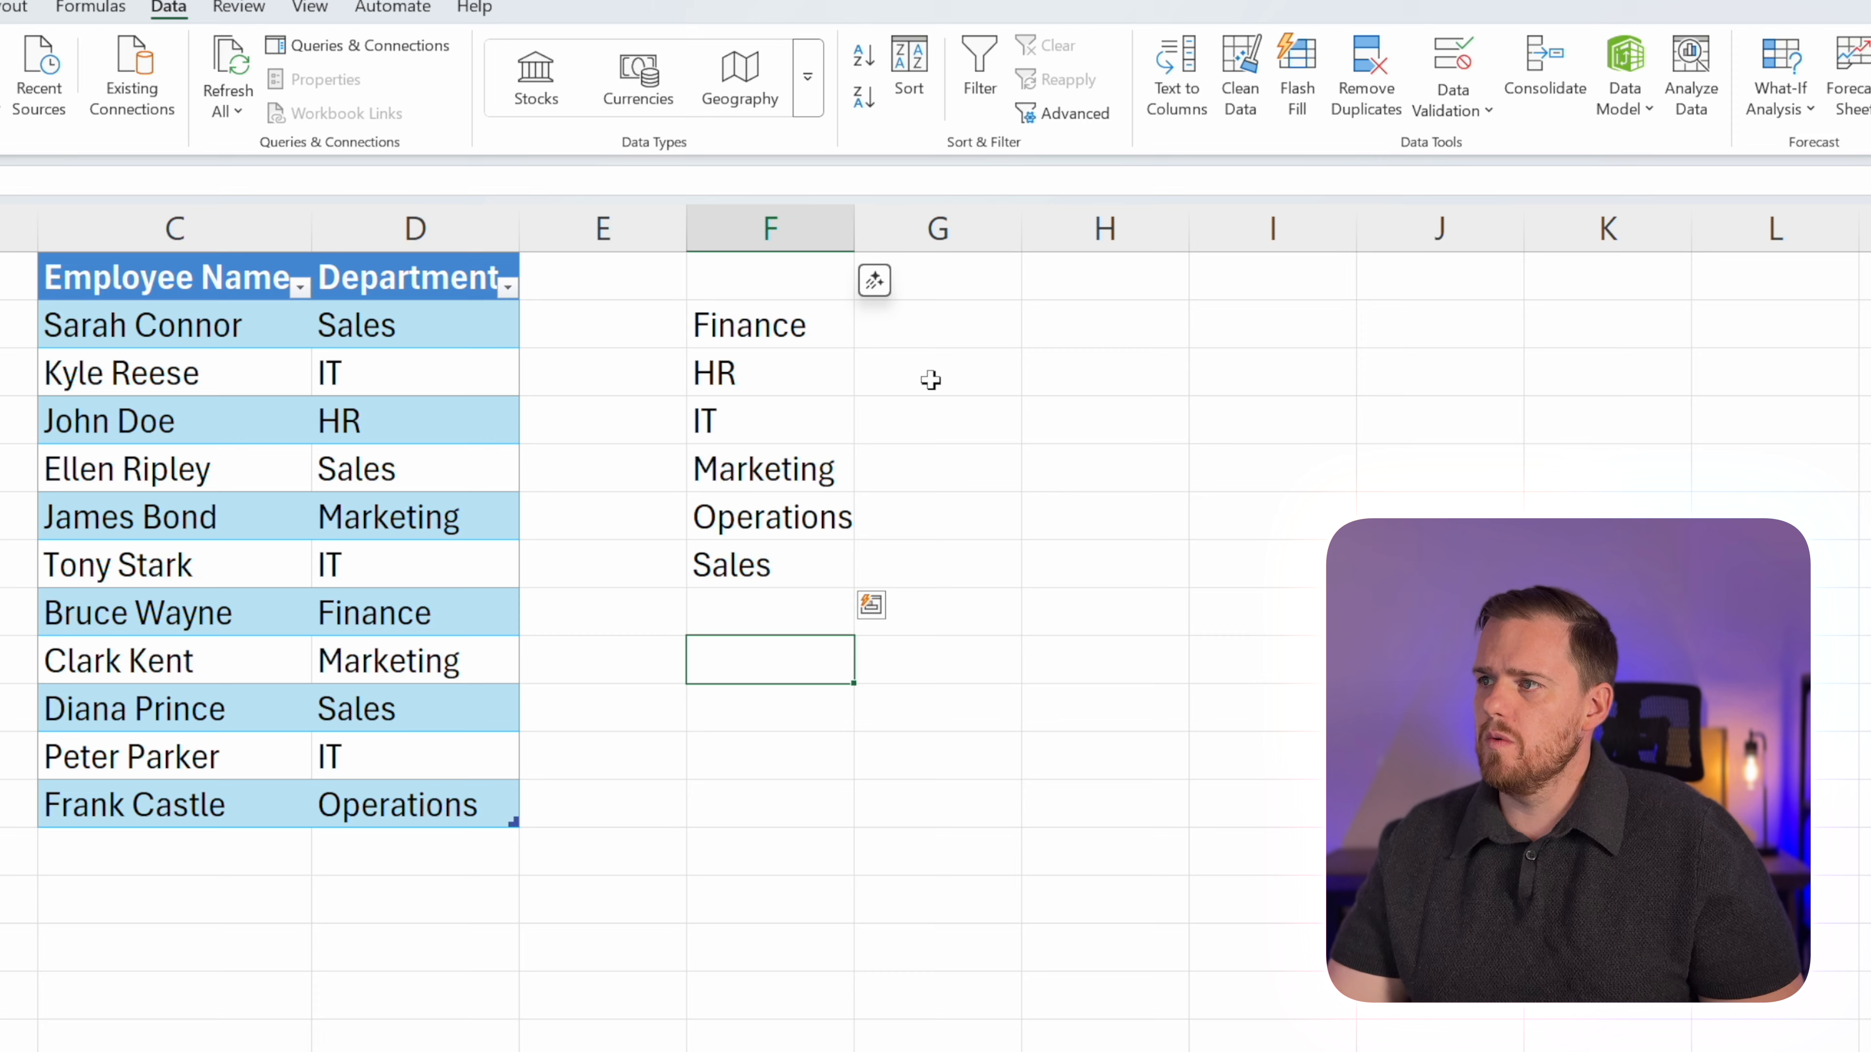
click(1103, 343)
click(1200, 336)
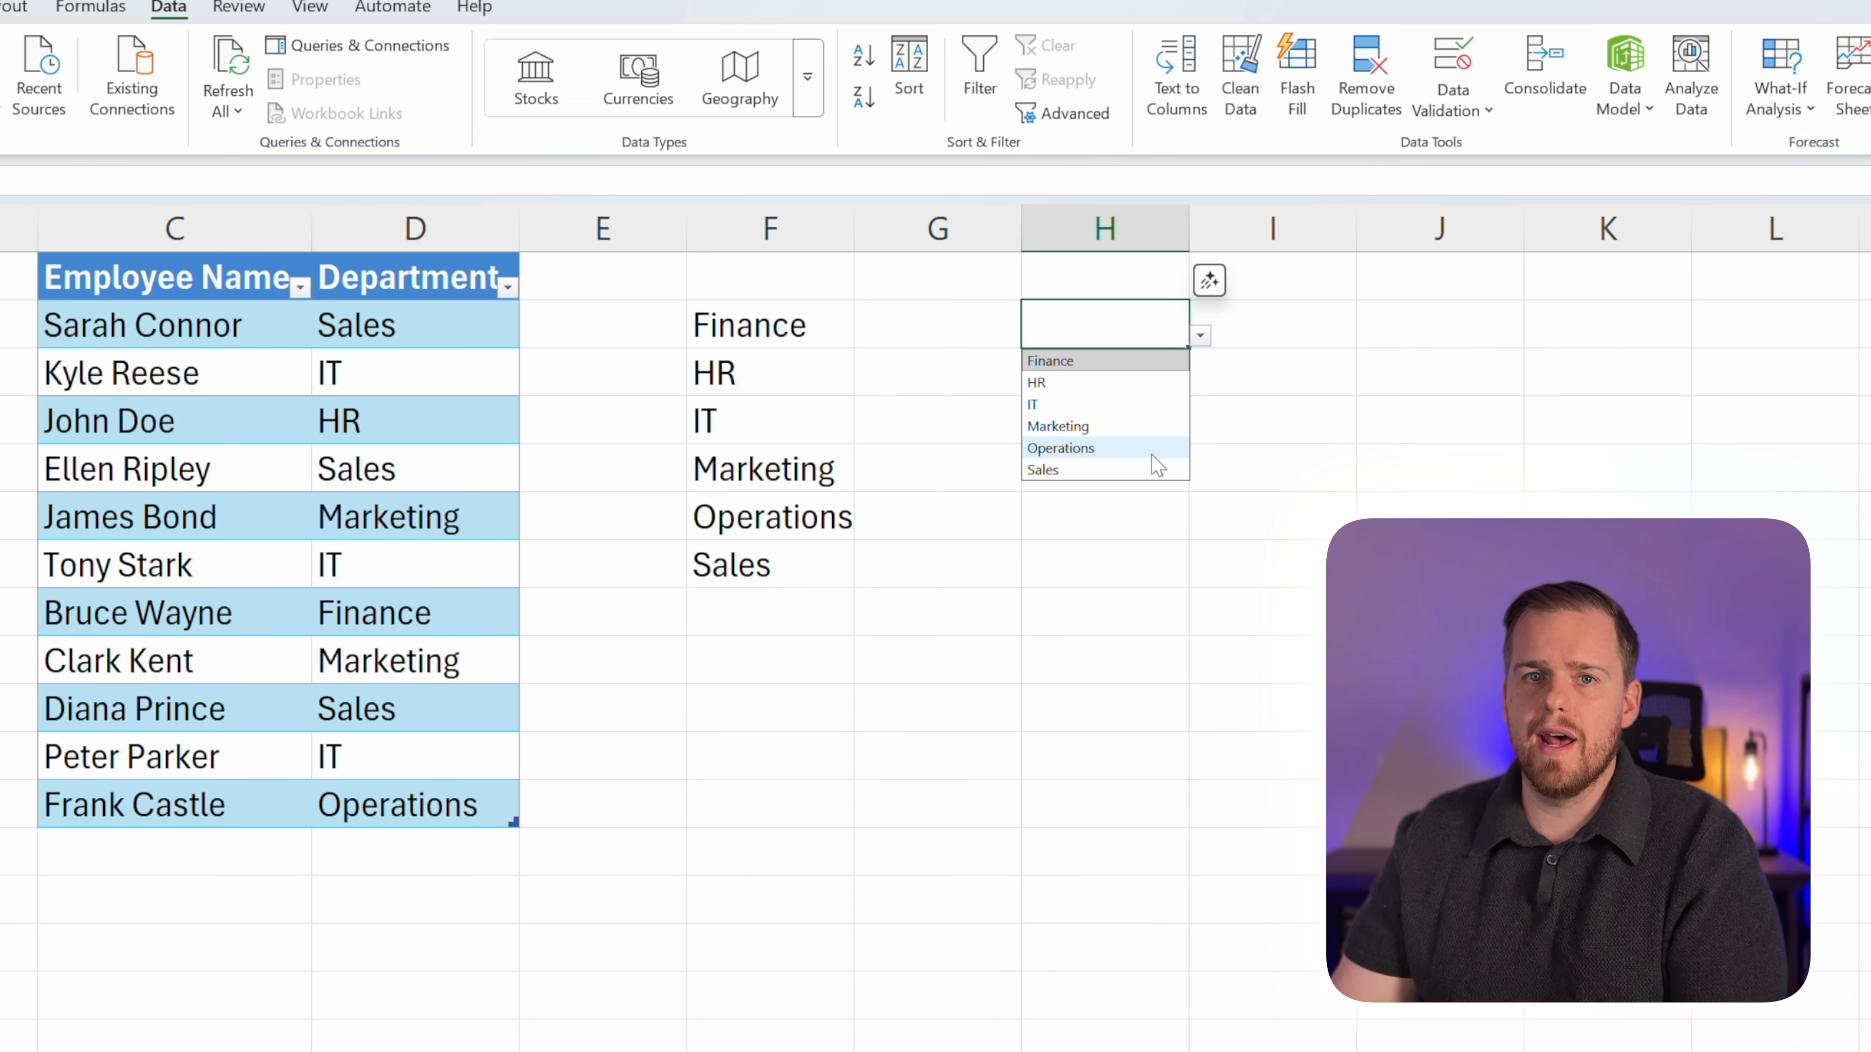
Add the departments Commercial in D13 and Outside in D14 below the last table row.
click(442, 859)
text(Commerc)
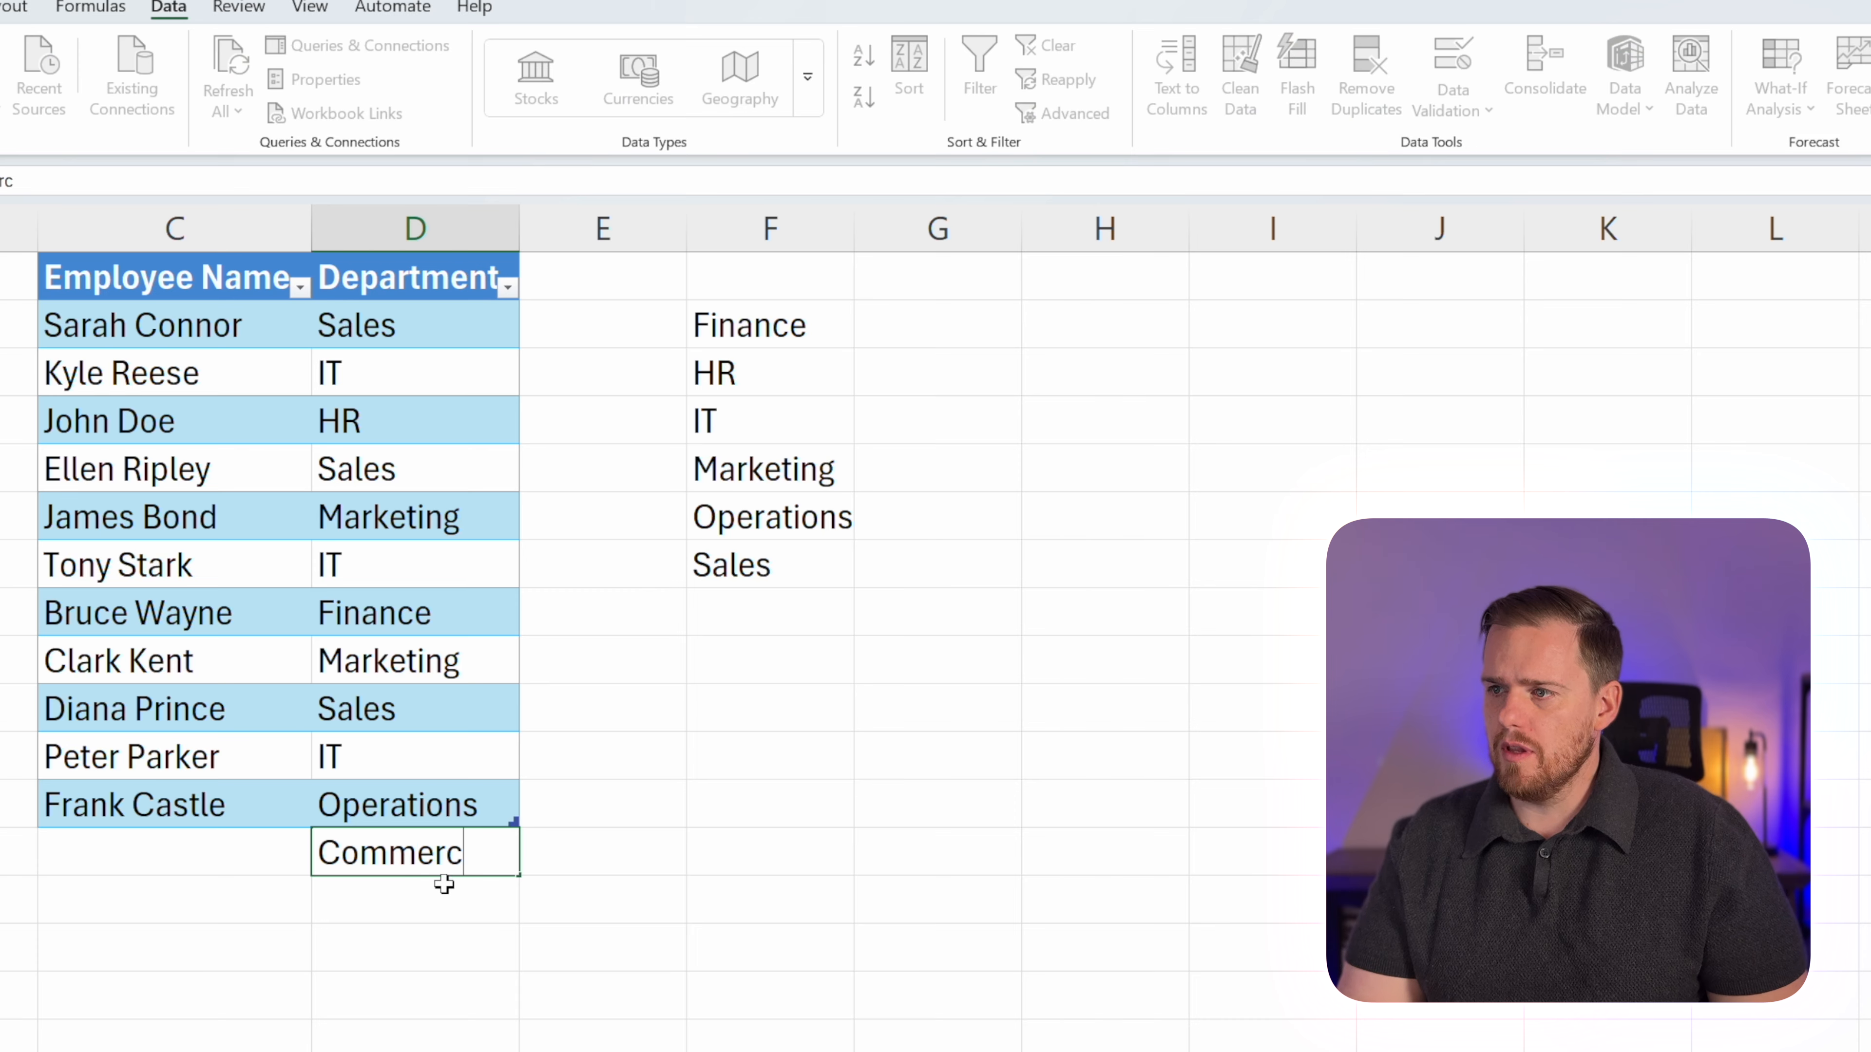
text(ial)
key(Return)
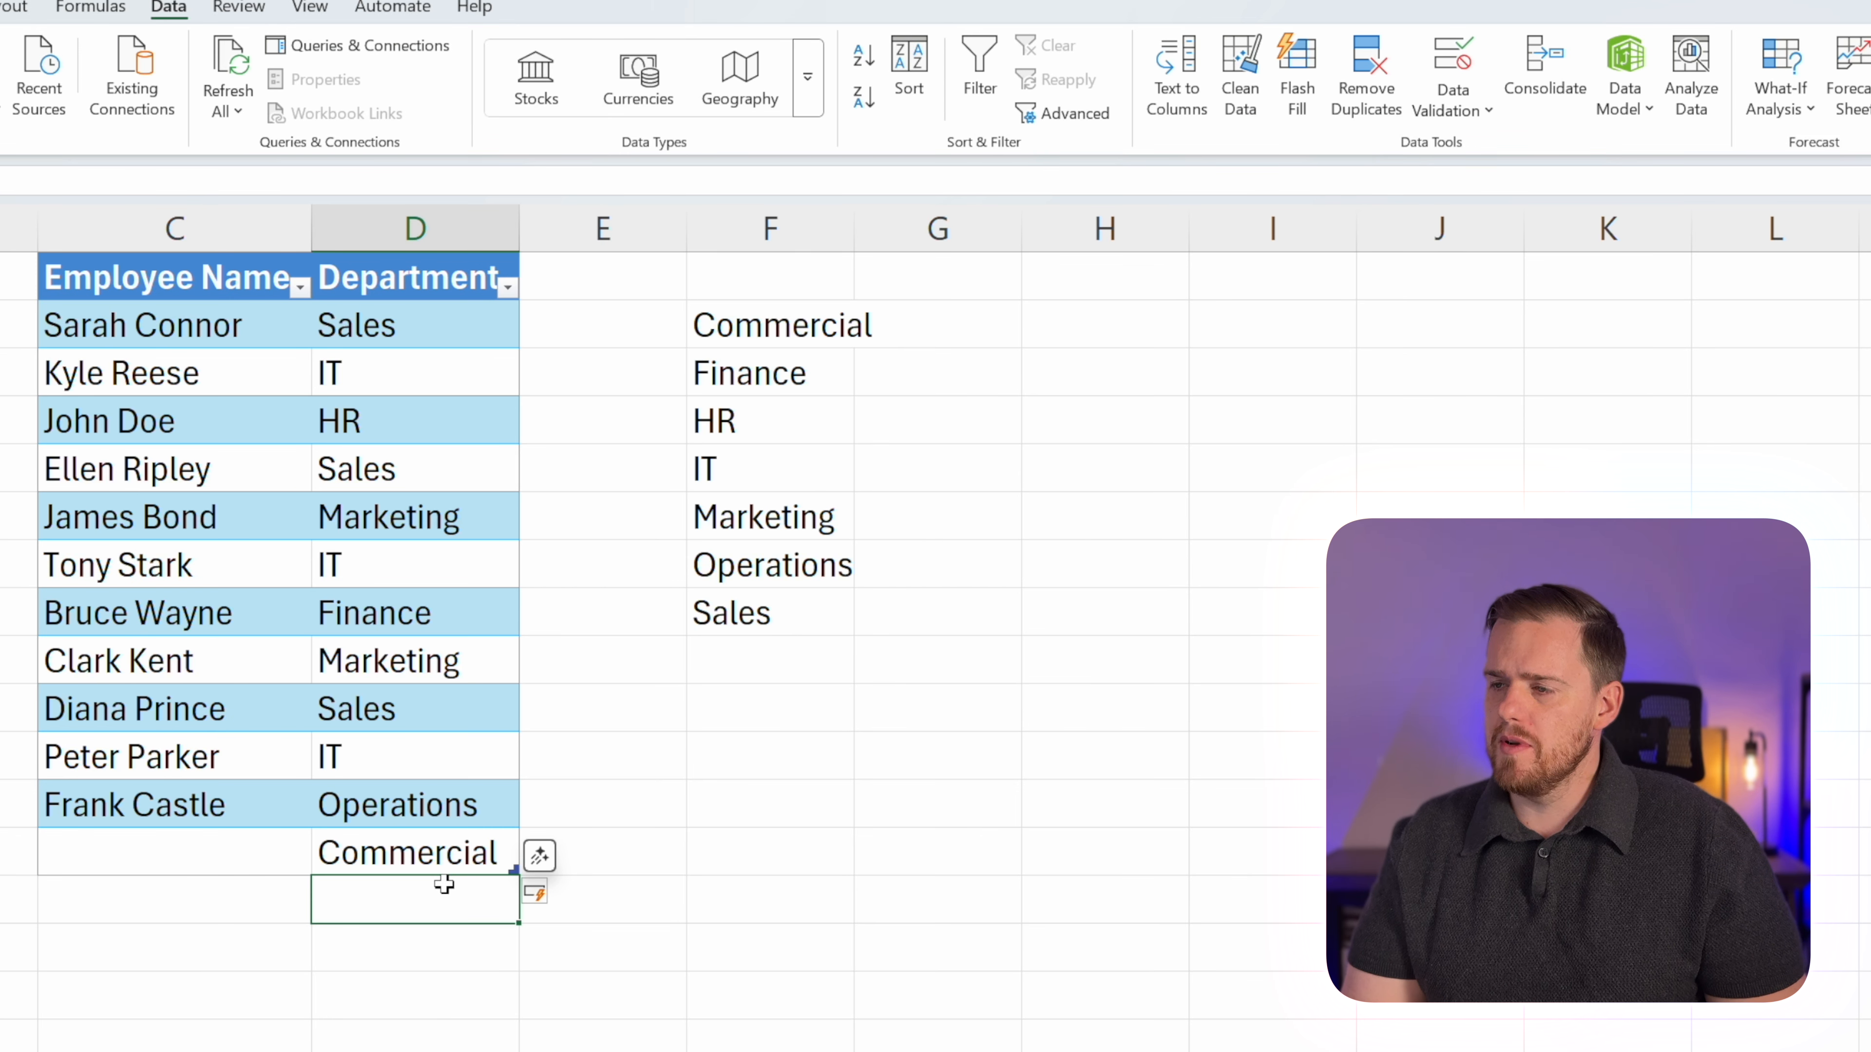
text(Out)
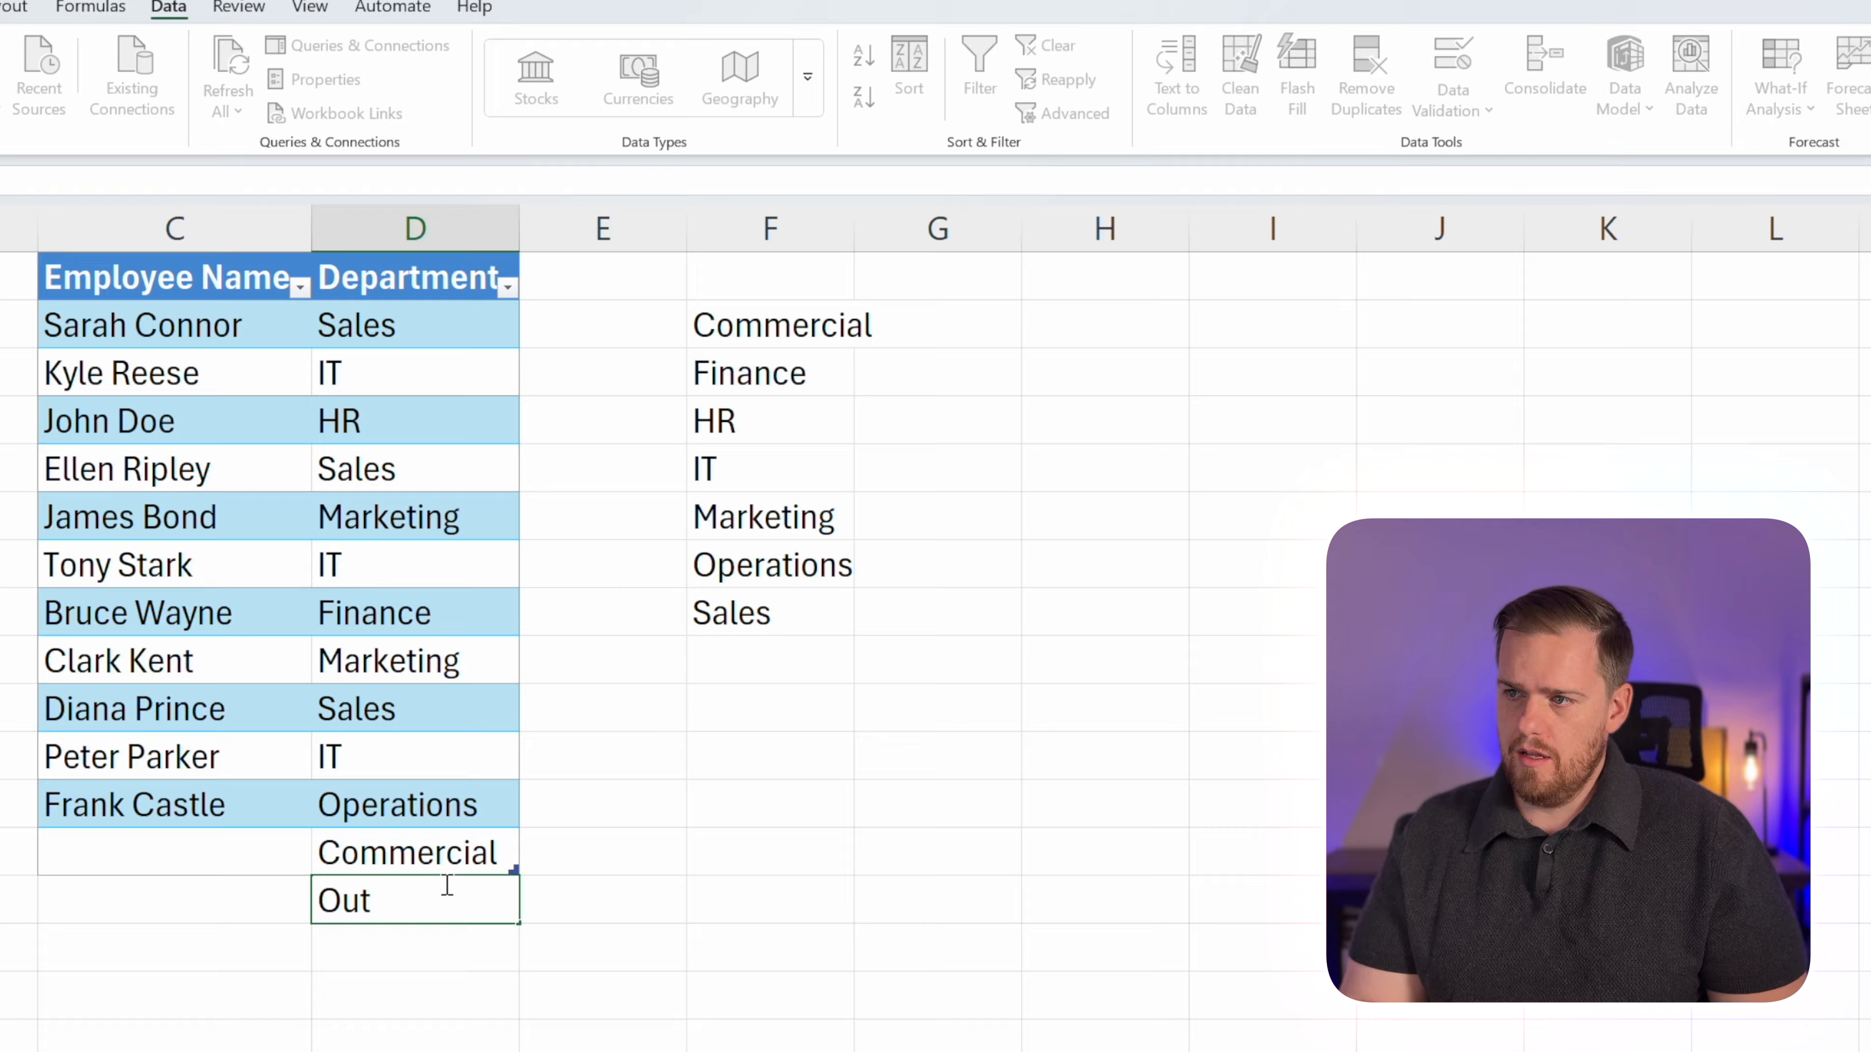
text(side)
key(Return)
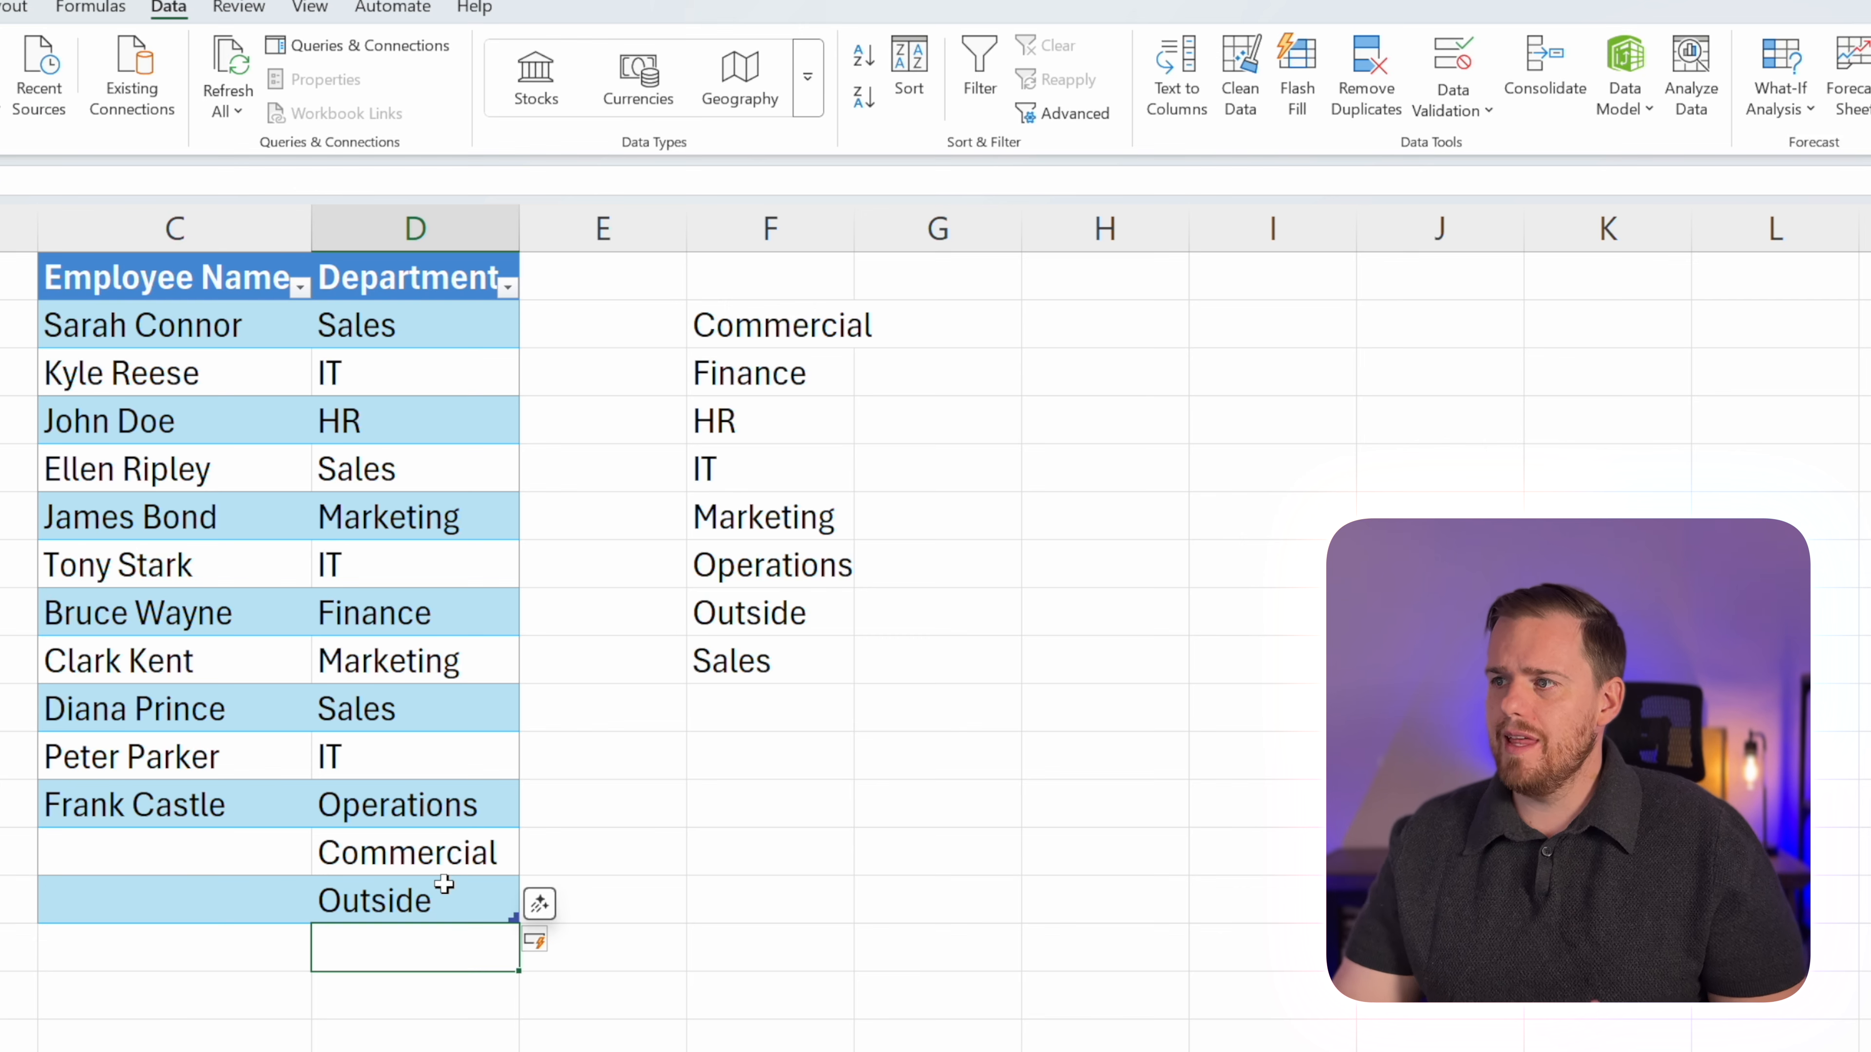
Reopen the H2 dropdown to check its options against the extended department list.
click(1050, 341)
click(1205, 340)
click(1184, 341)
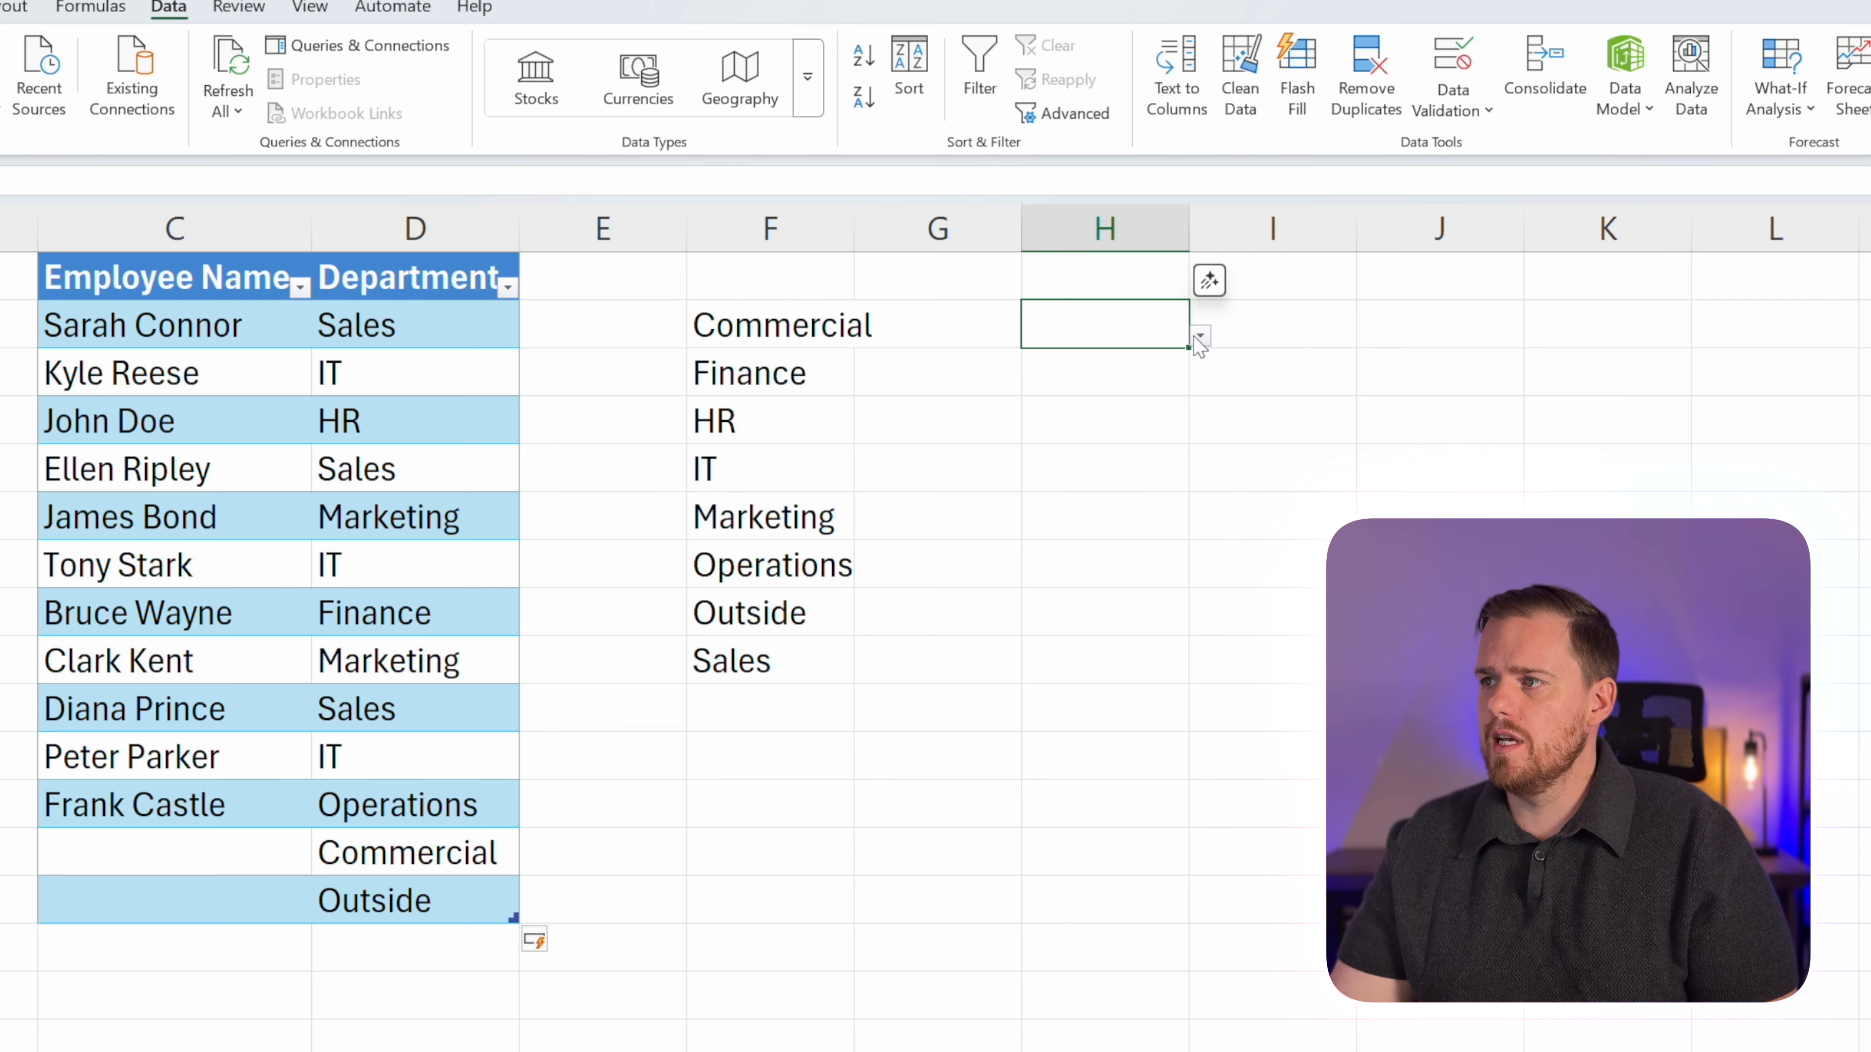
click(1200, 336)
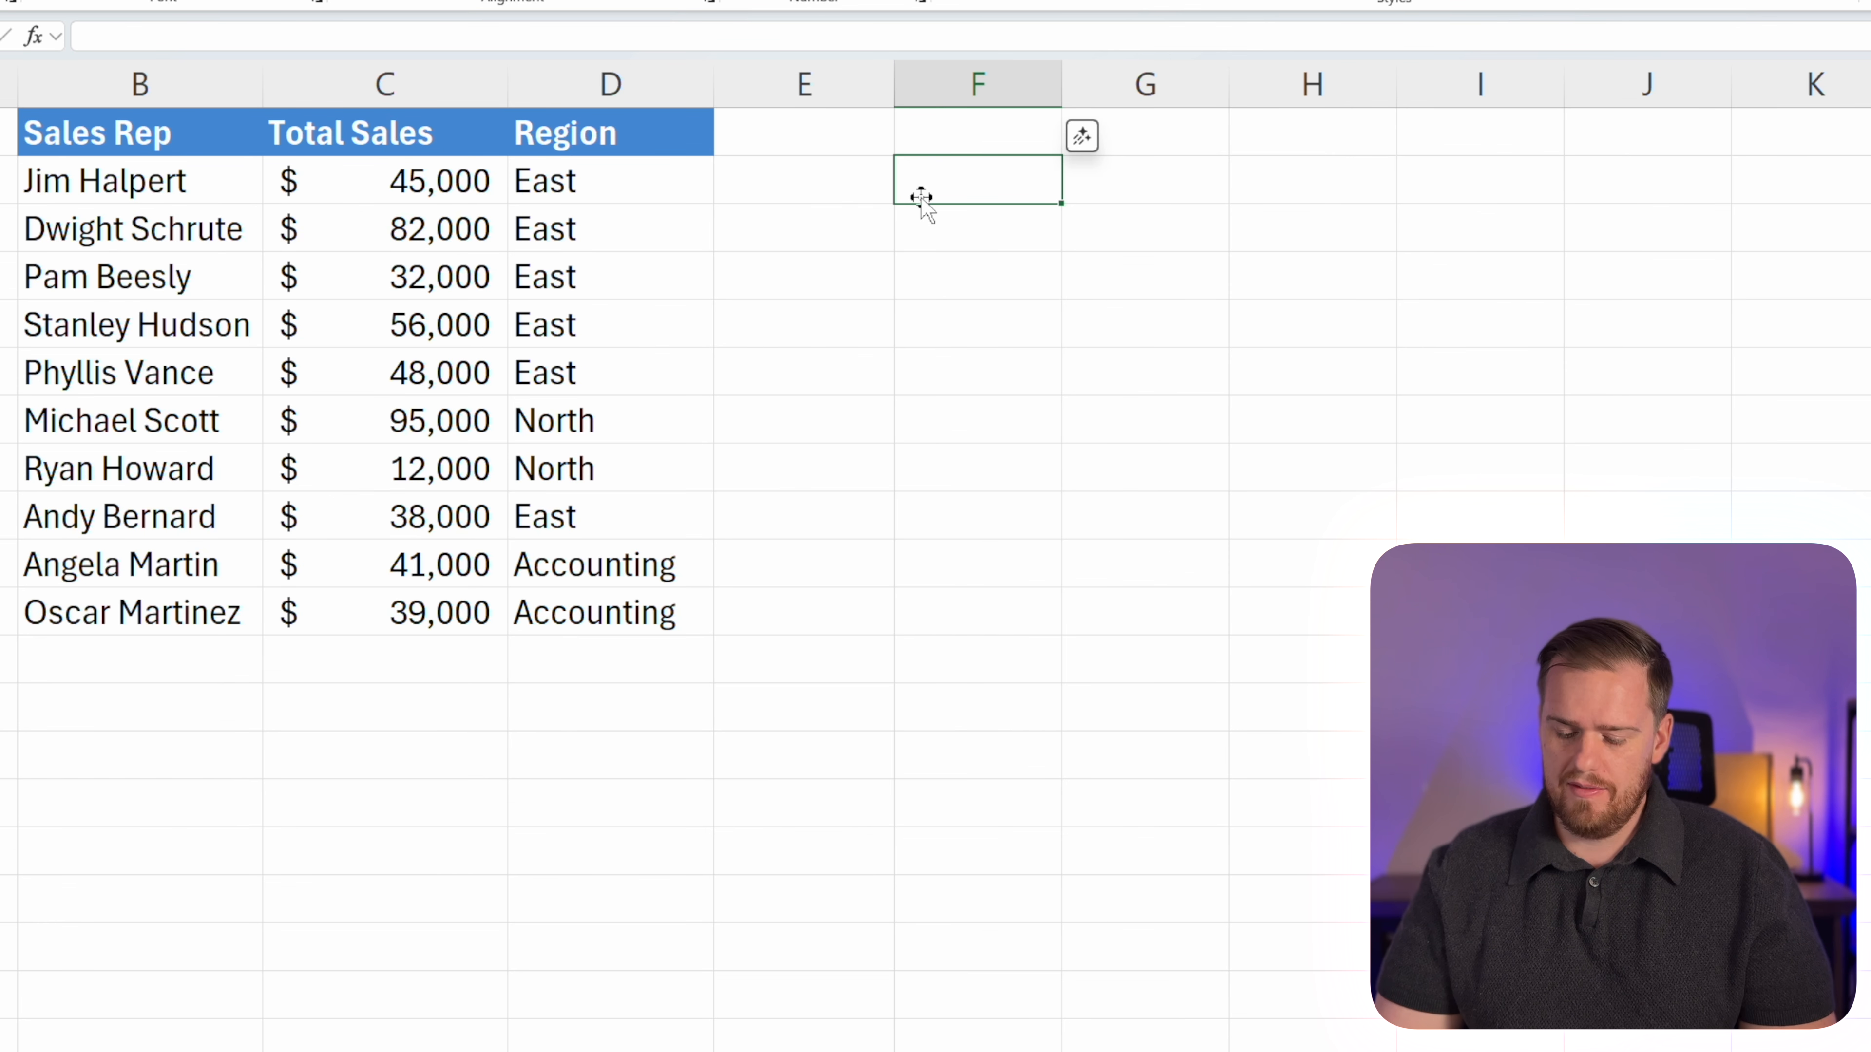
Begin a TAKE formula in F2 with a nested SORTBY that sorts the reps in B2:B11 by the sales in C2:C11 in descending order (-1).
text(=tak)
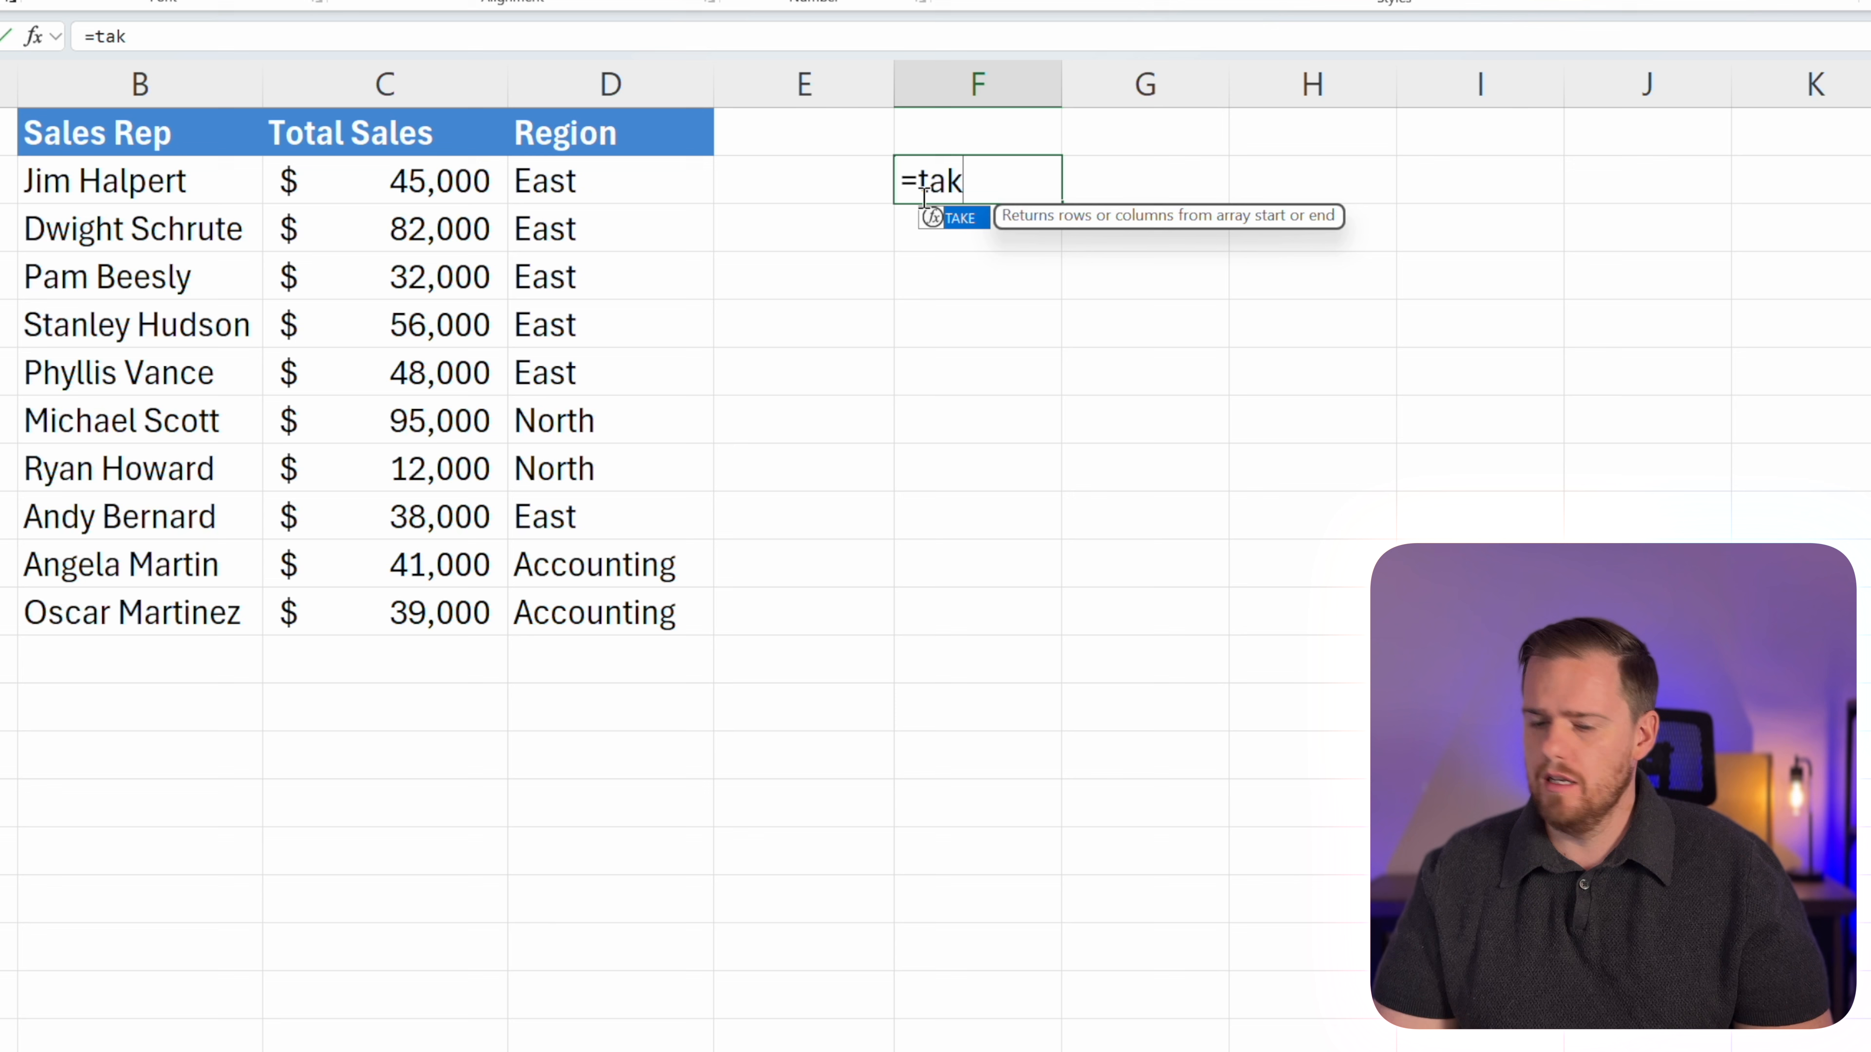
key(Tab)
text(sort)
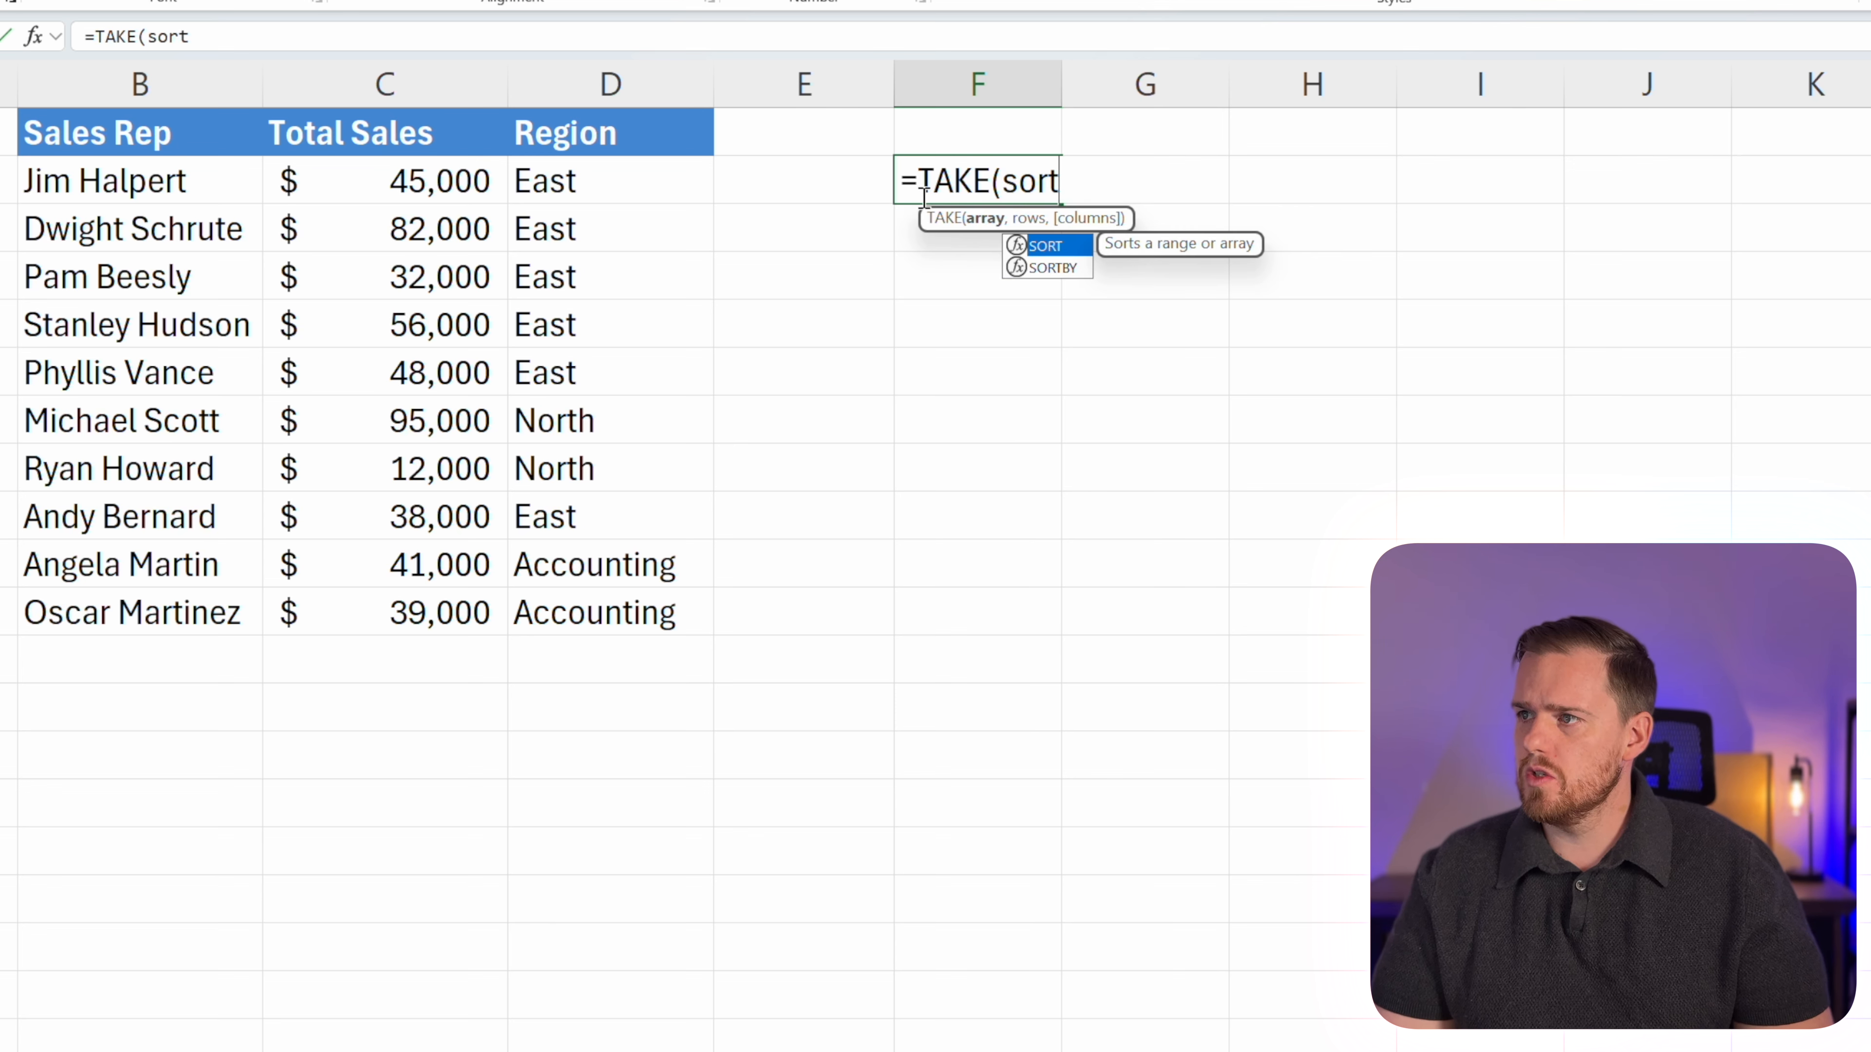
text(b)
key(Tab)
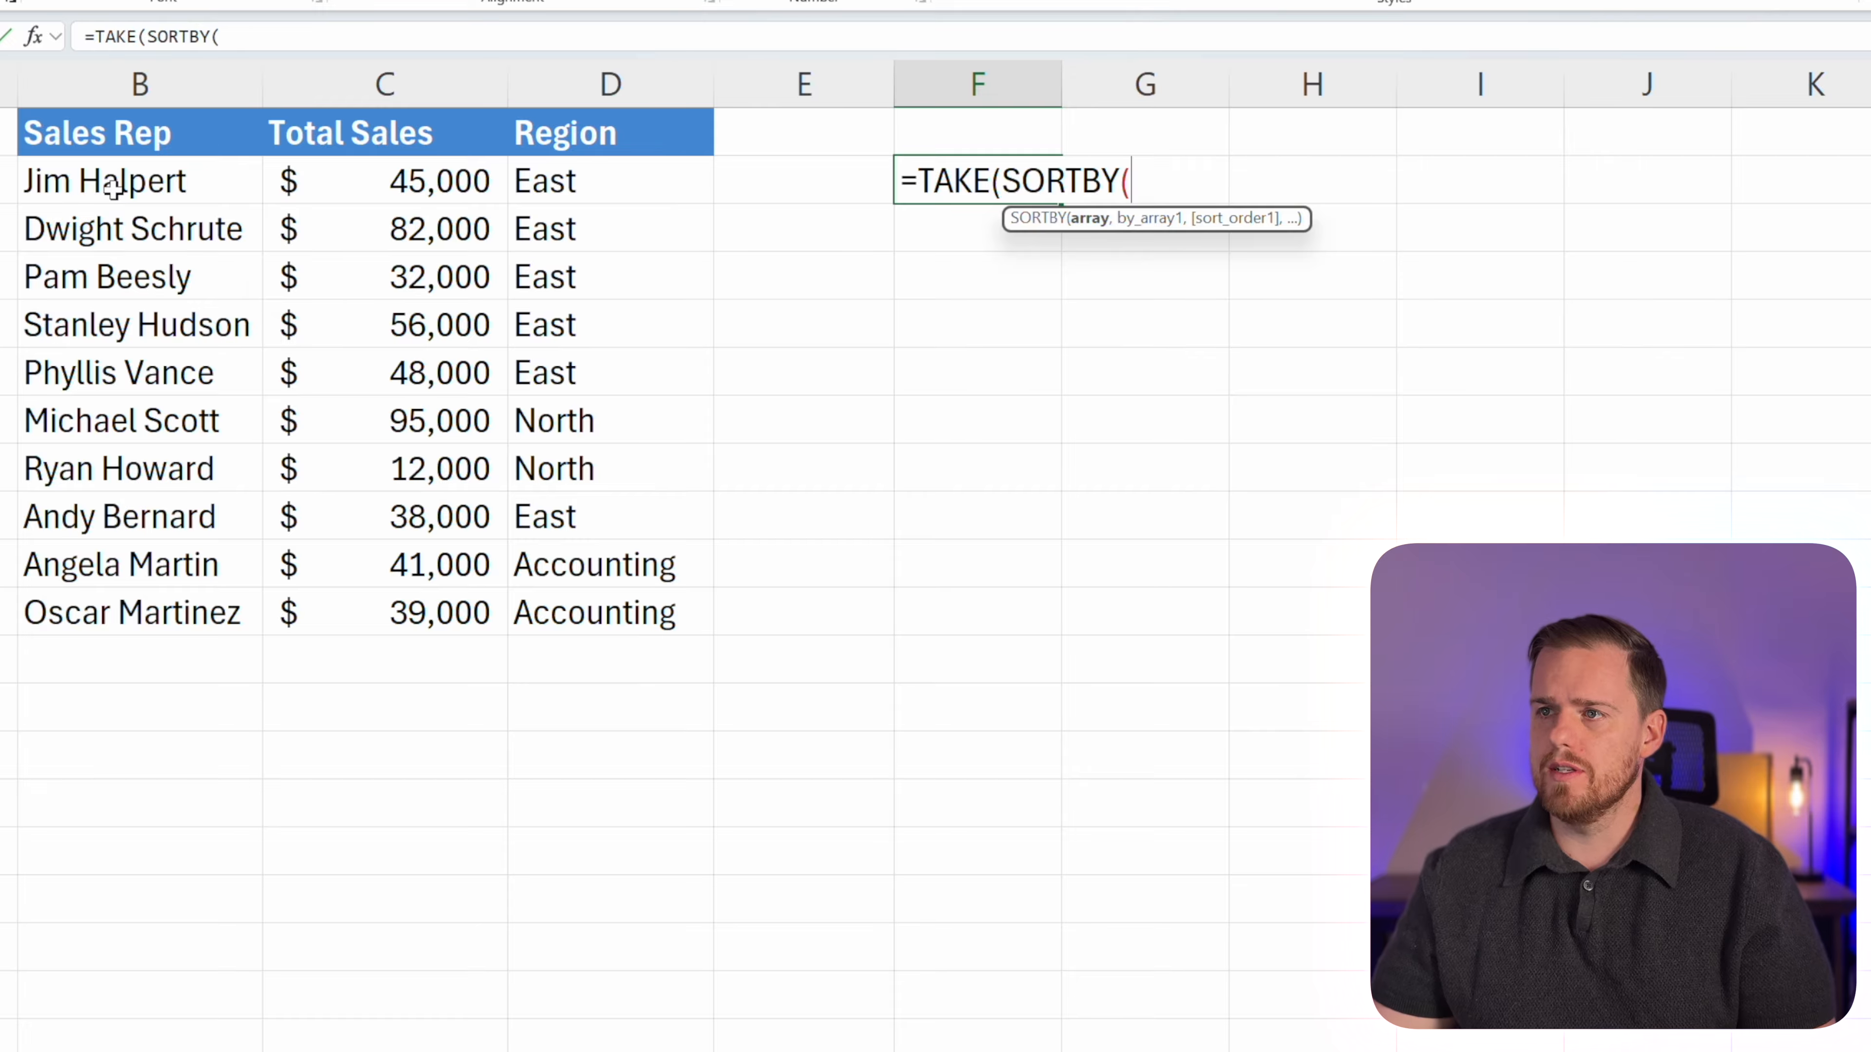
drag(112, 188, 159, 601)
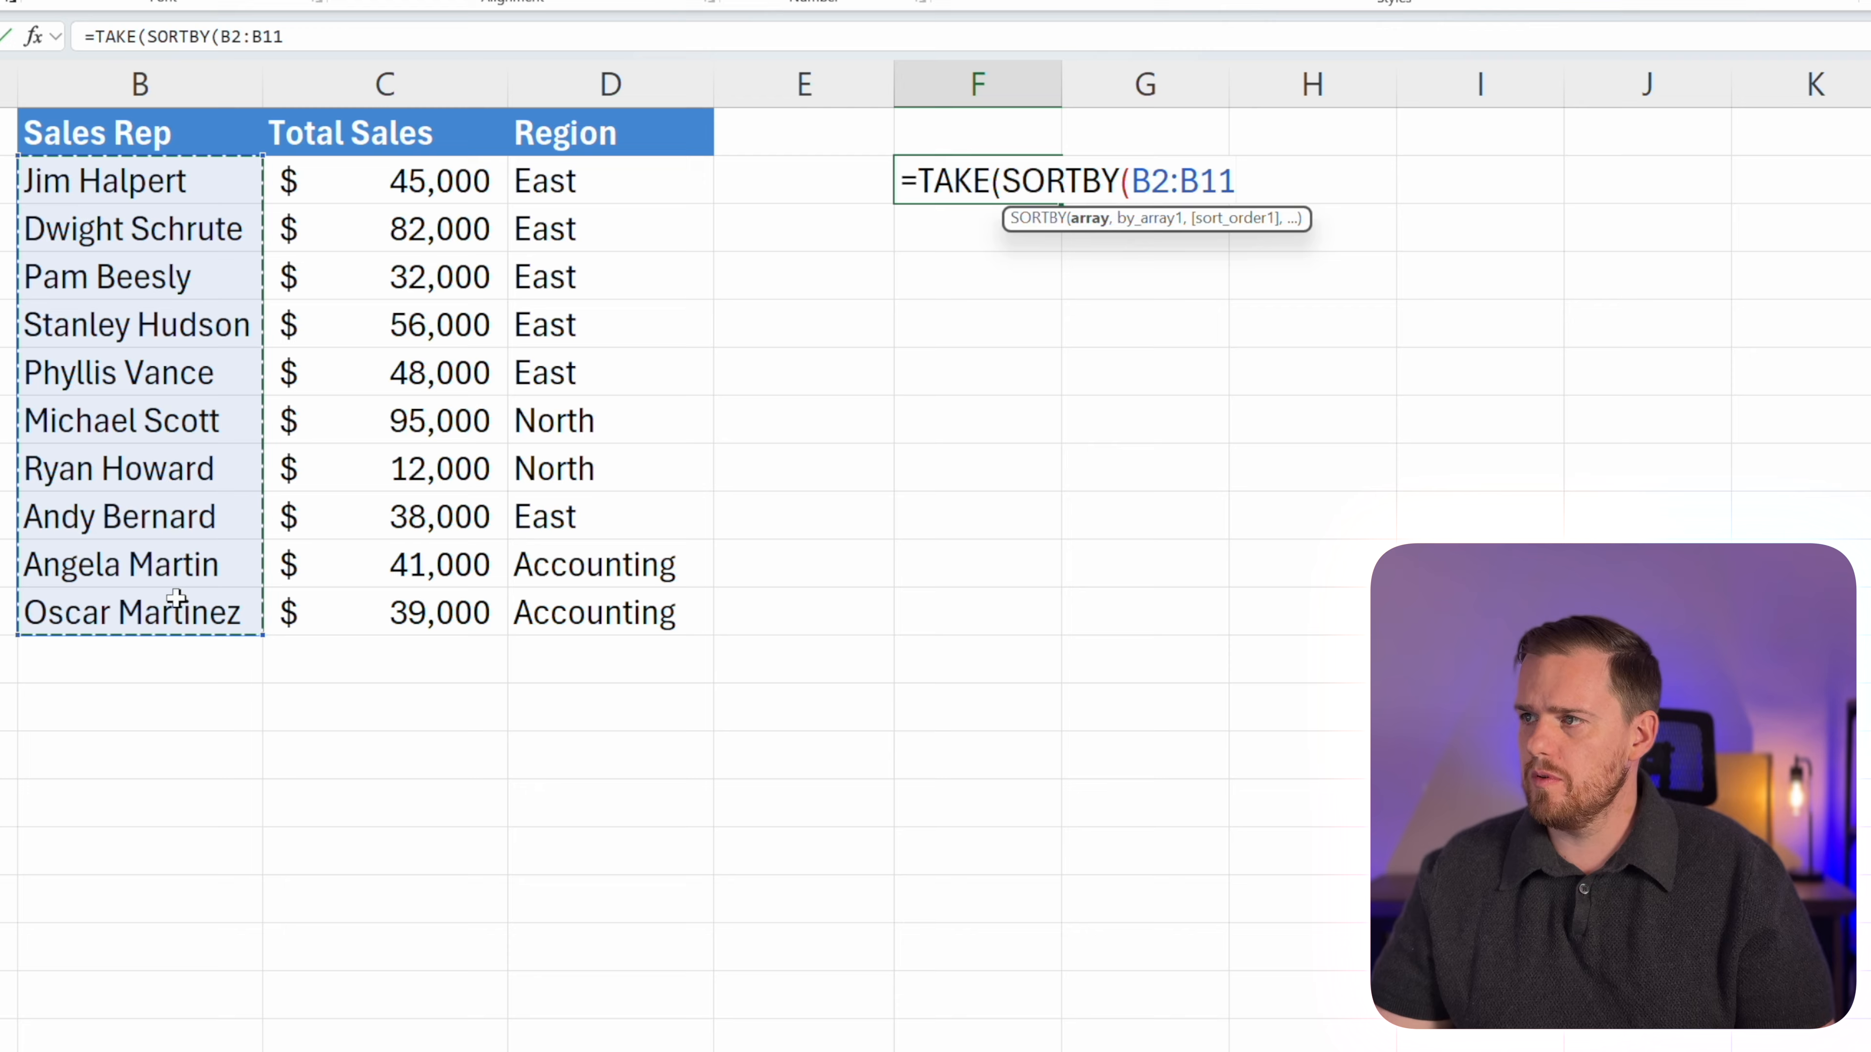
text(,)
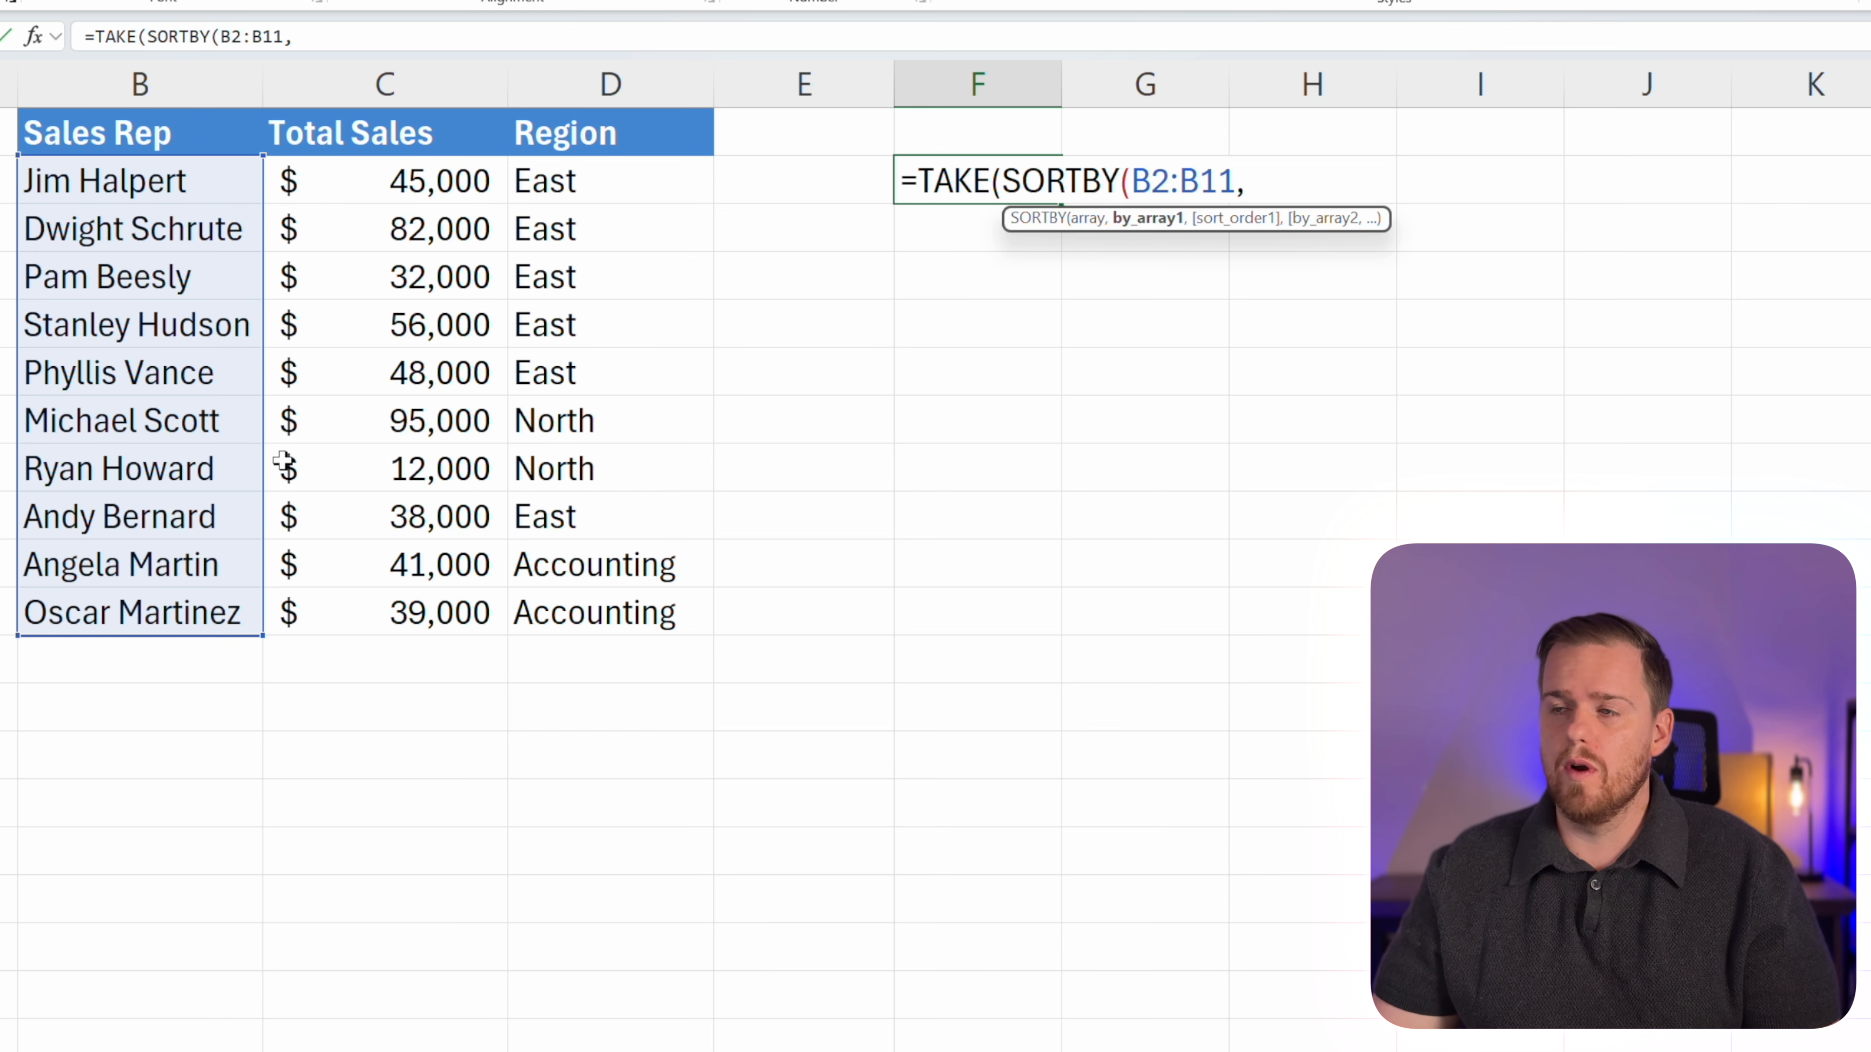
drag(361, 199, 427, 612)
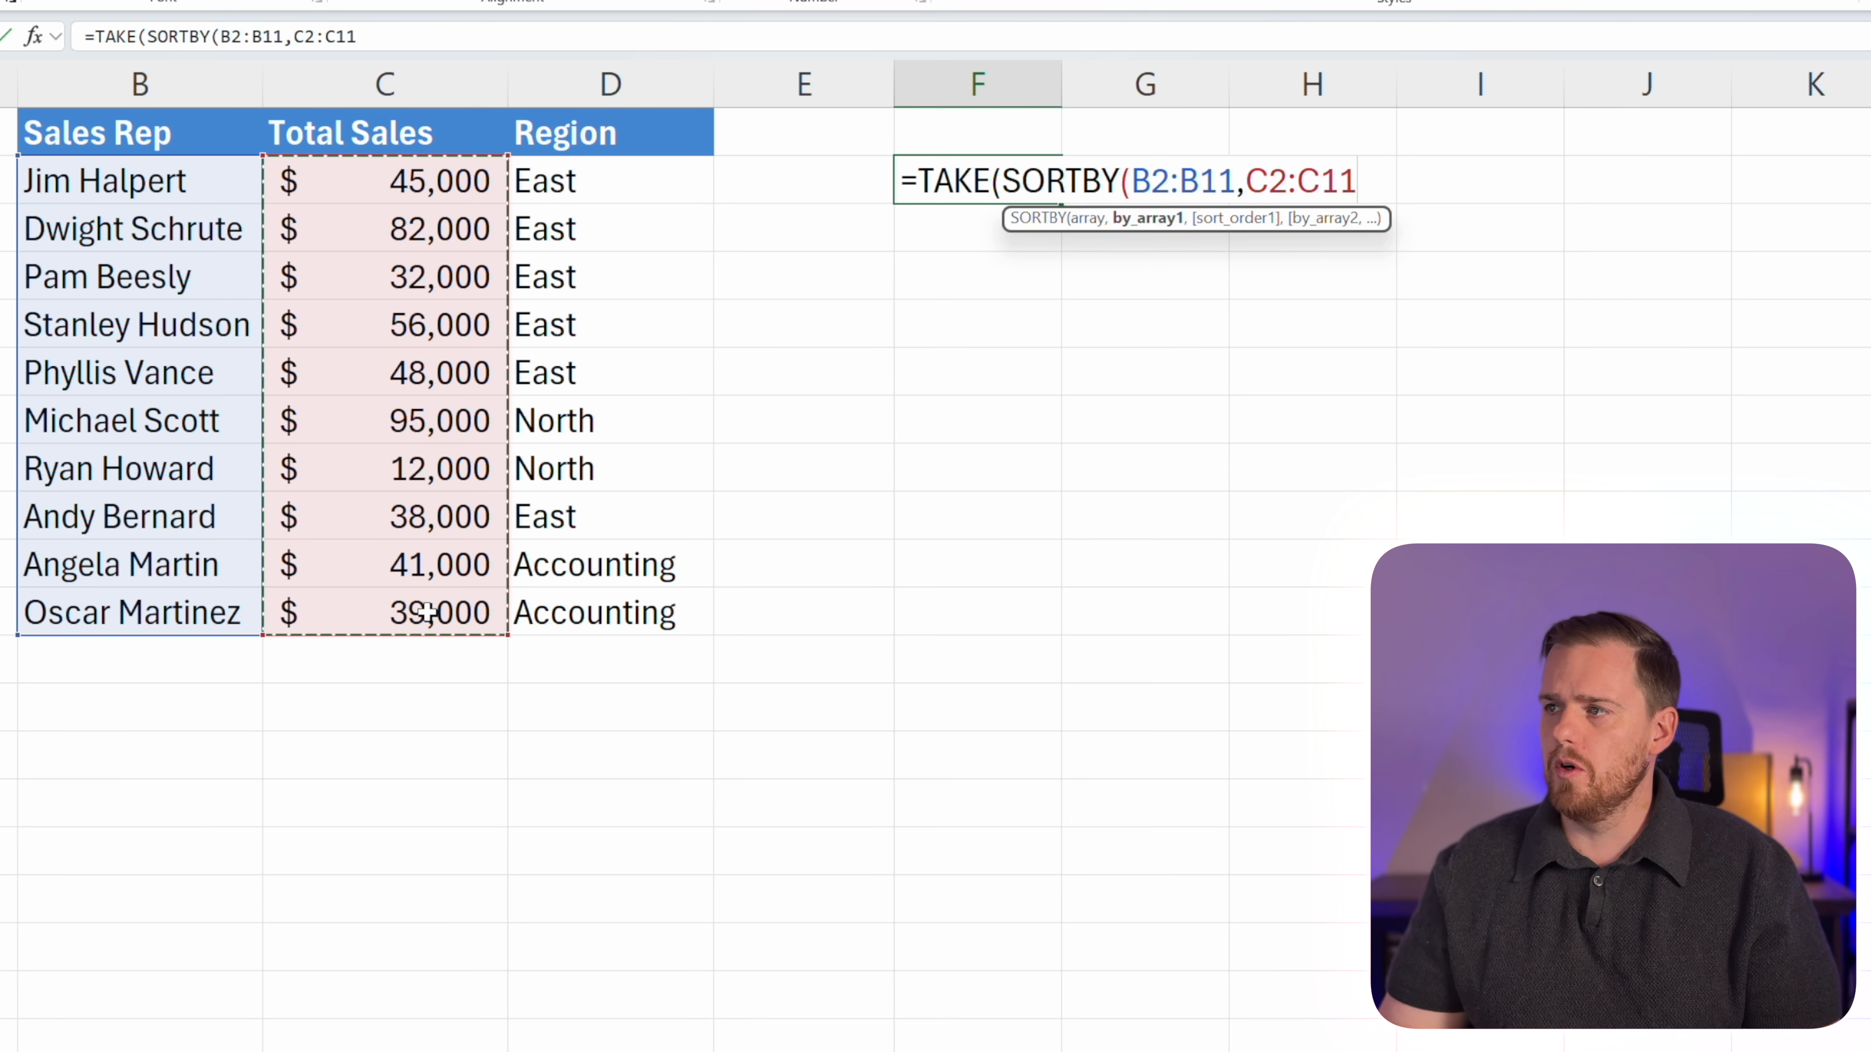
text(,)
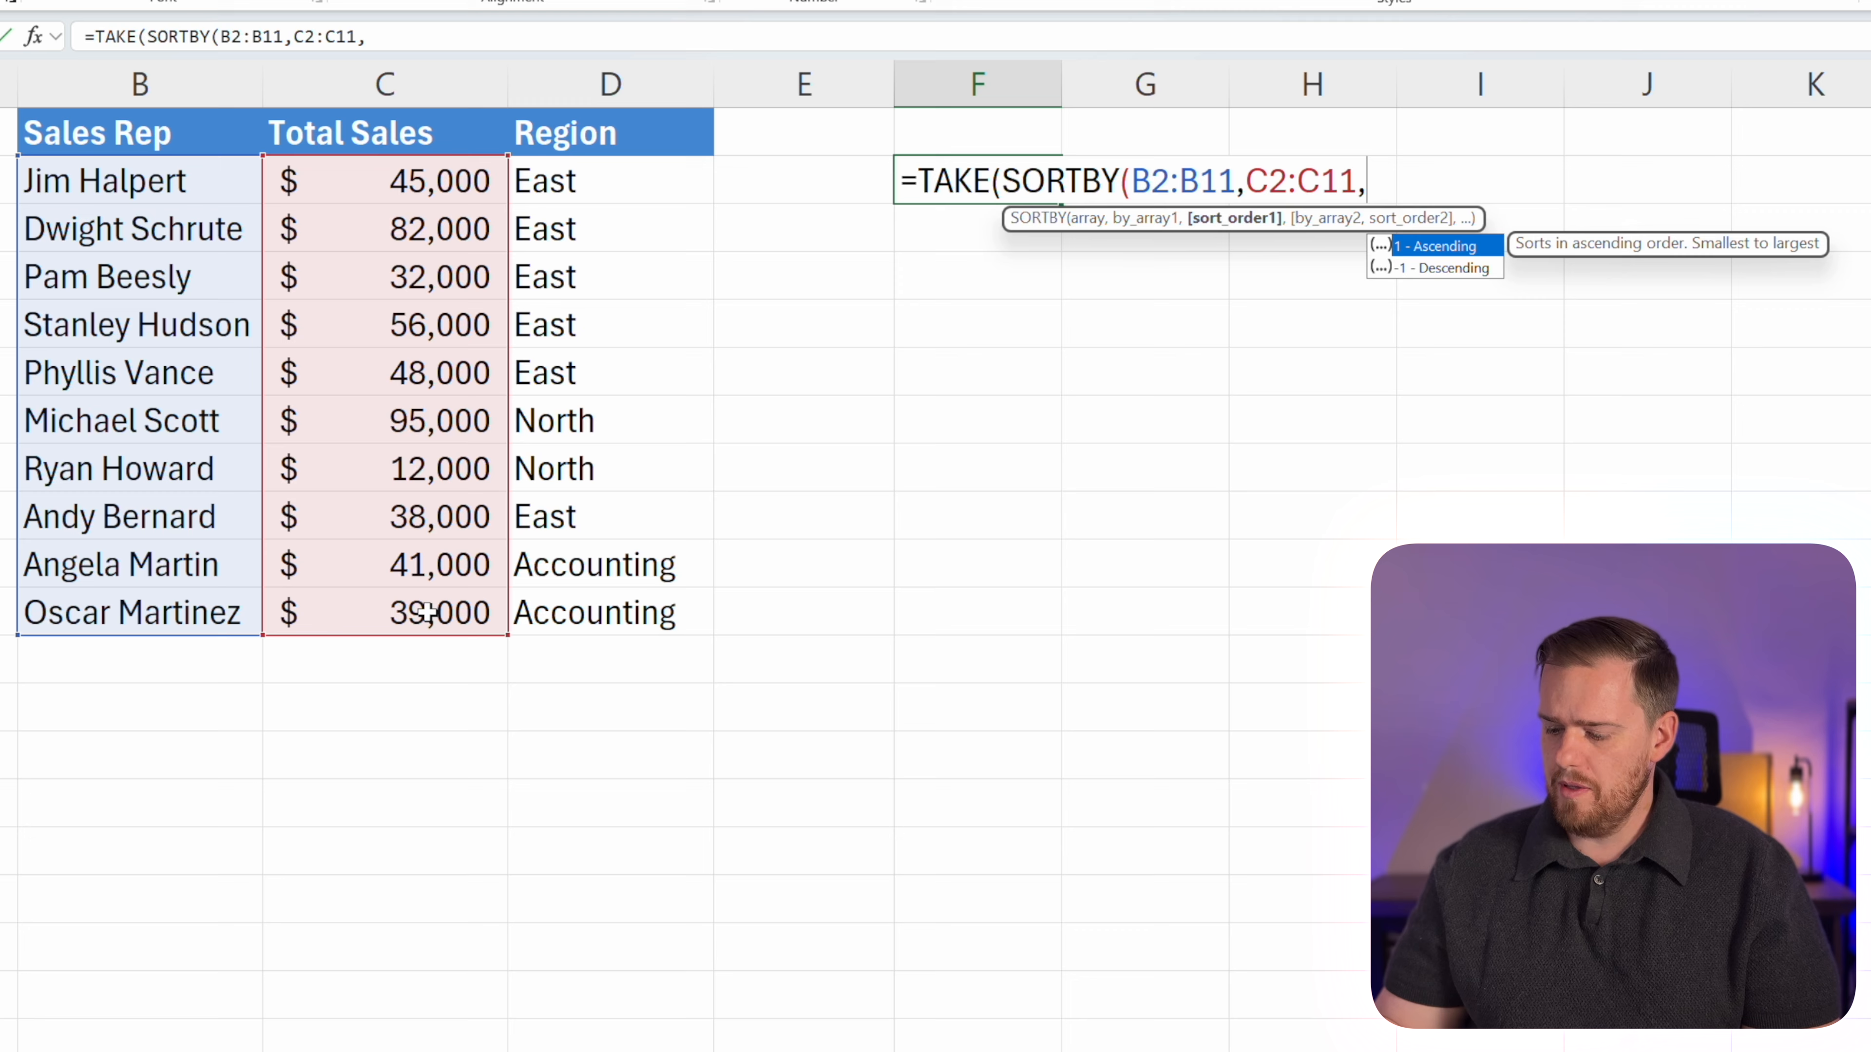
text(-1)
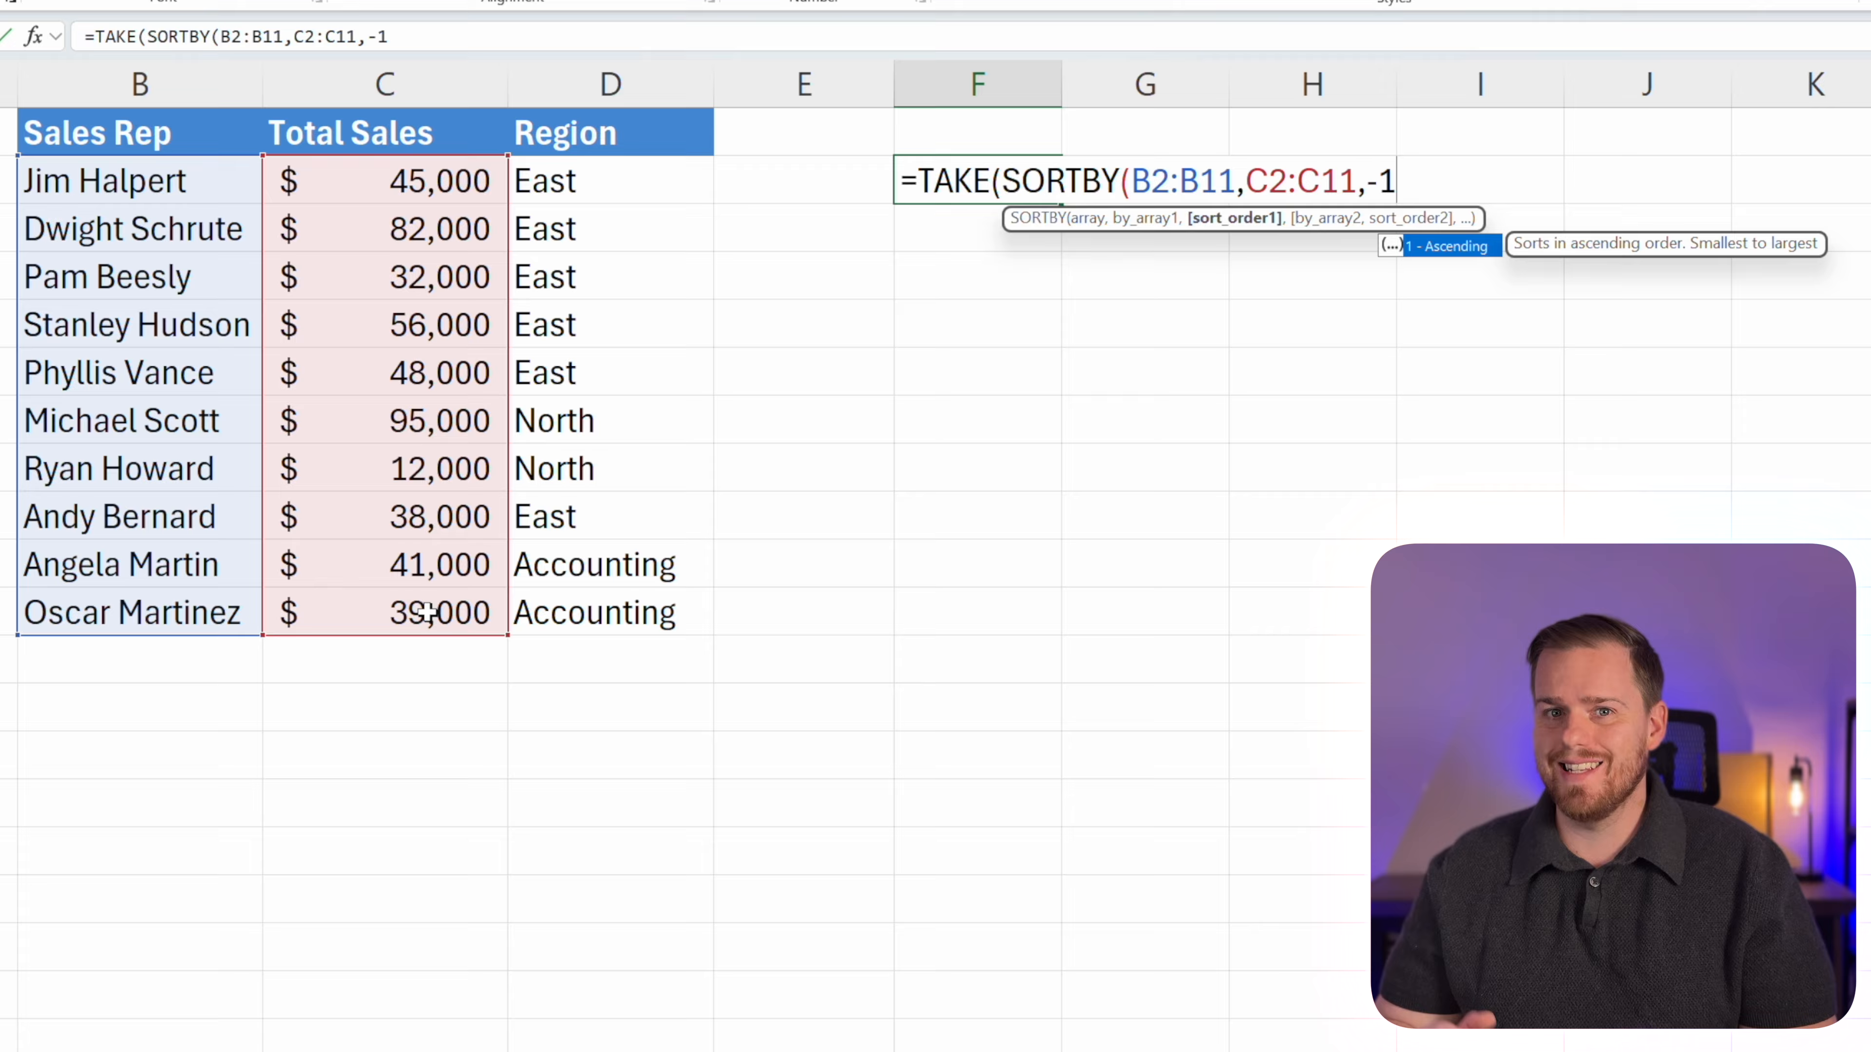
text())
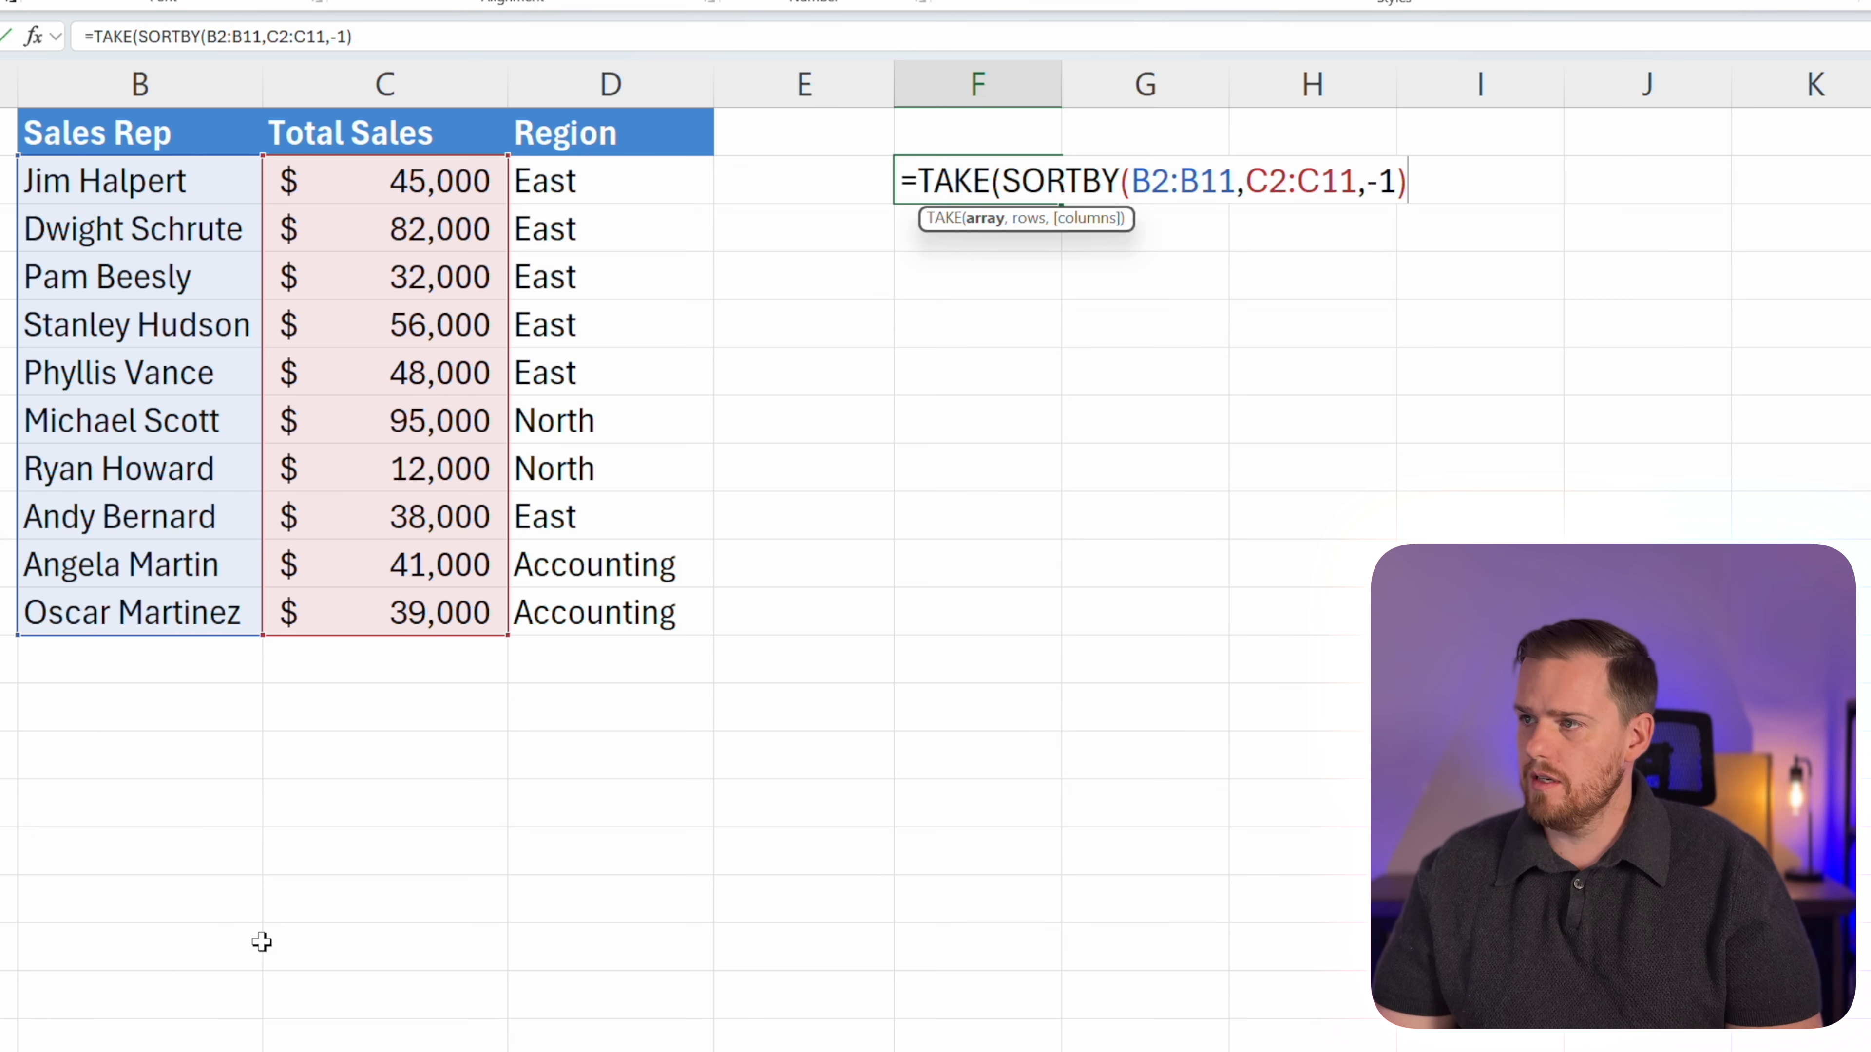
Complete the TAKE formula in F2 with 3 as the number of rows, and autofit column F to the names.
text(,)
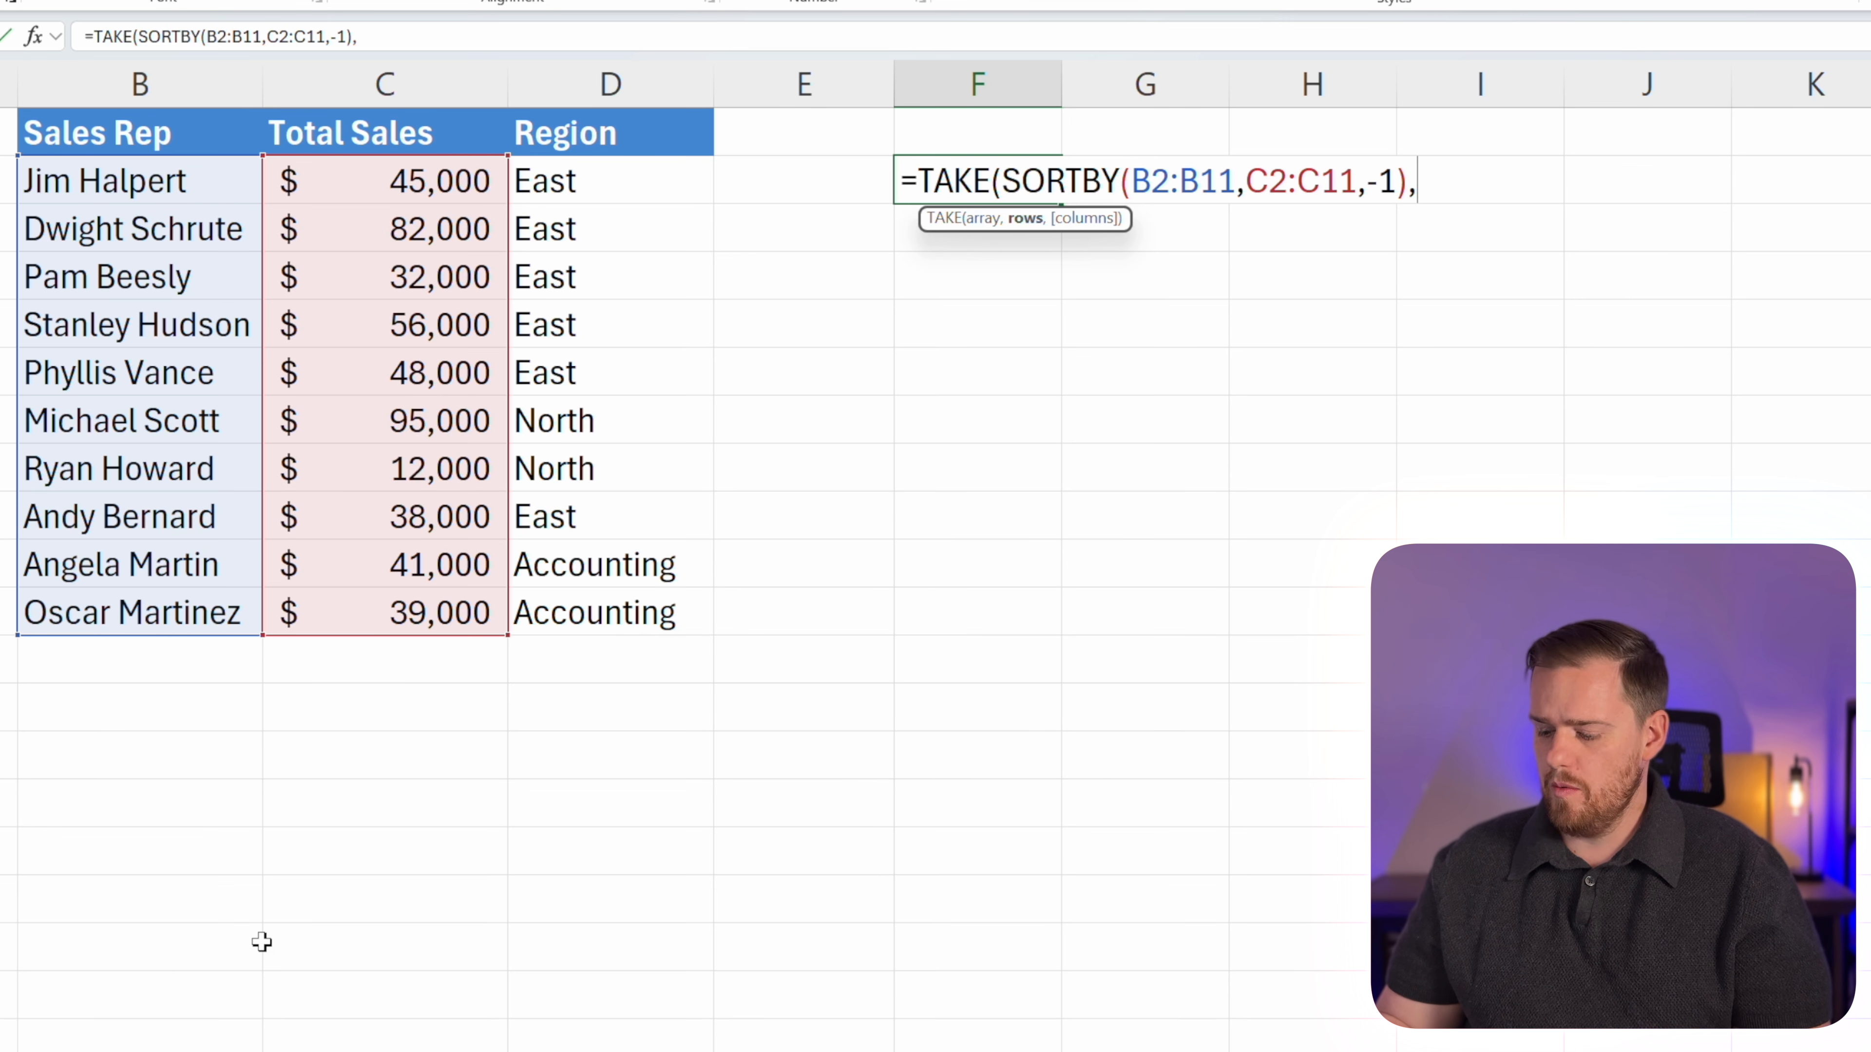
text(3))
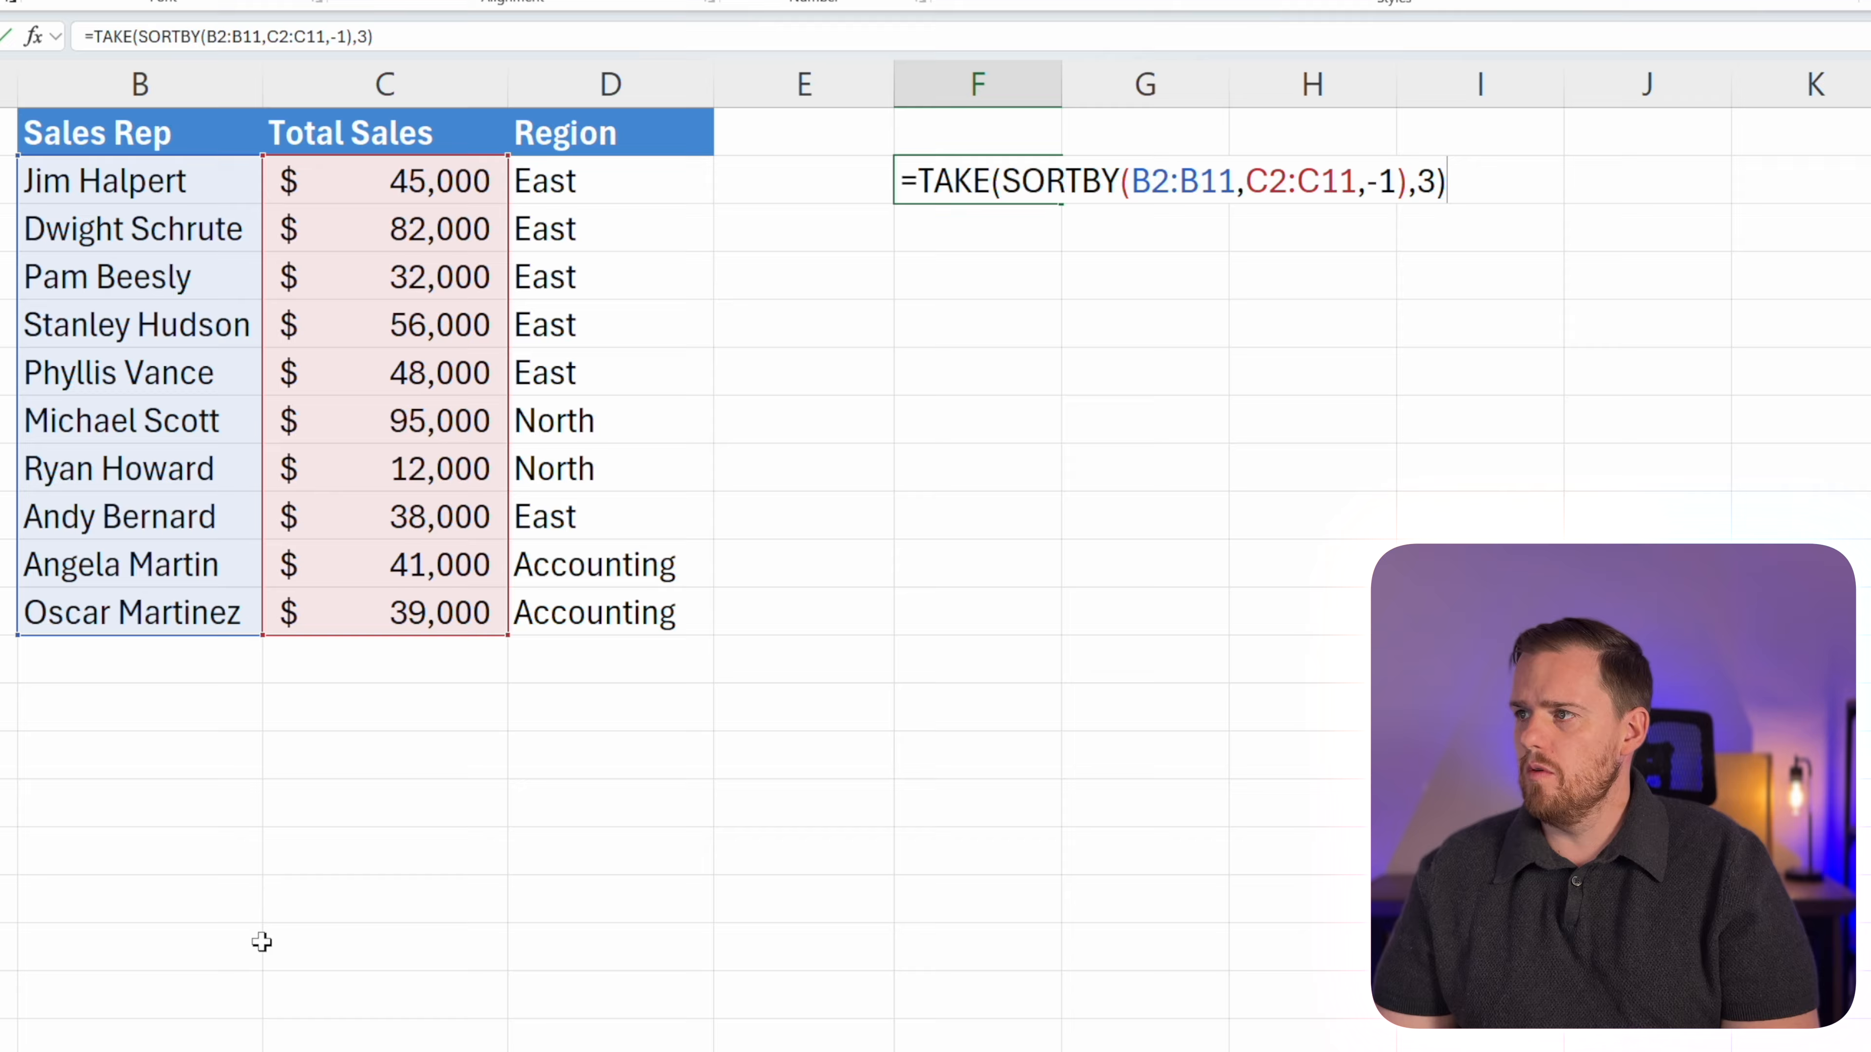
key(Return)
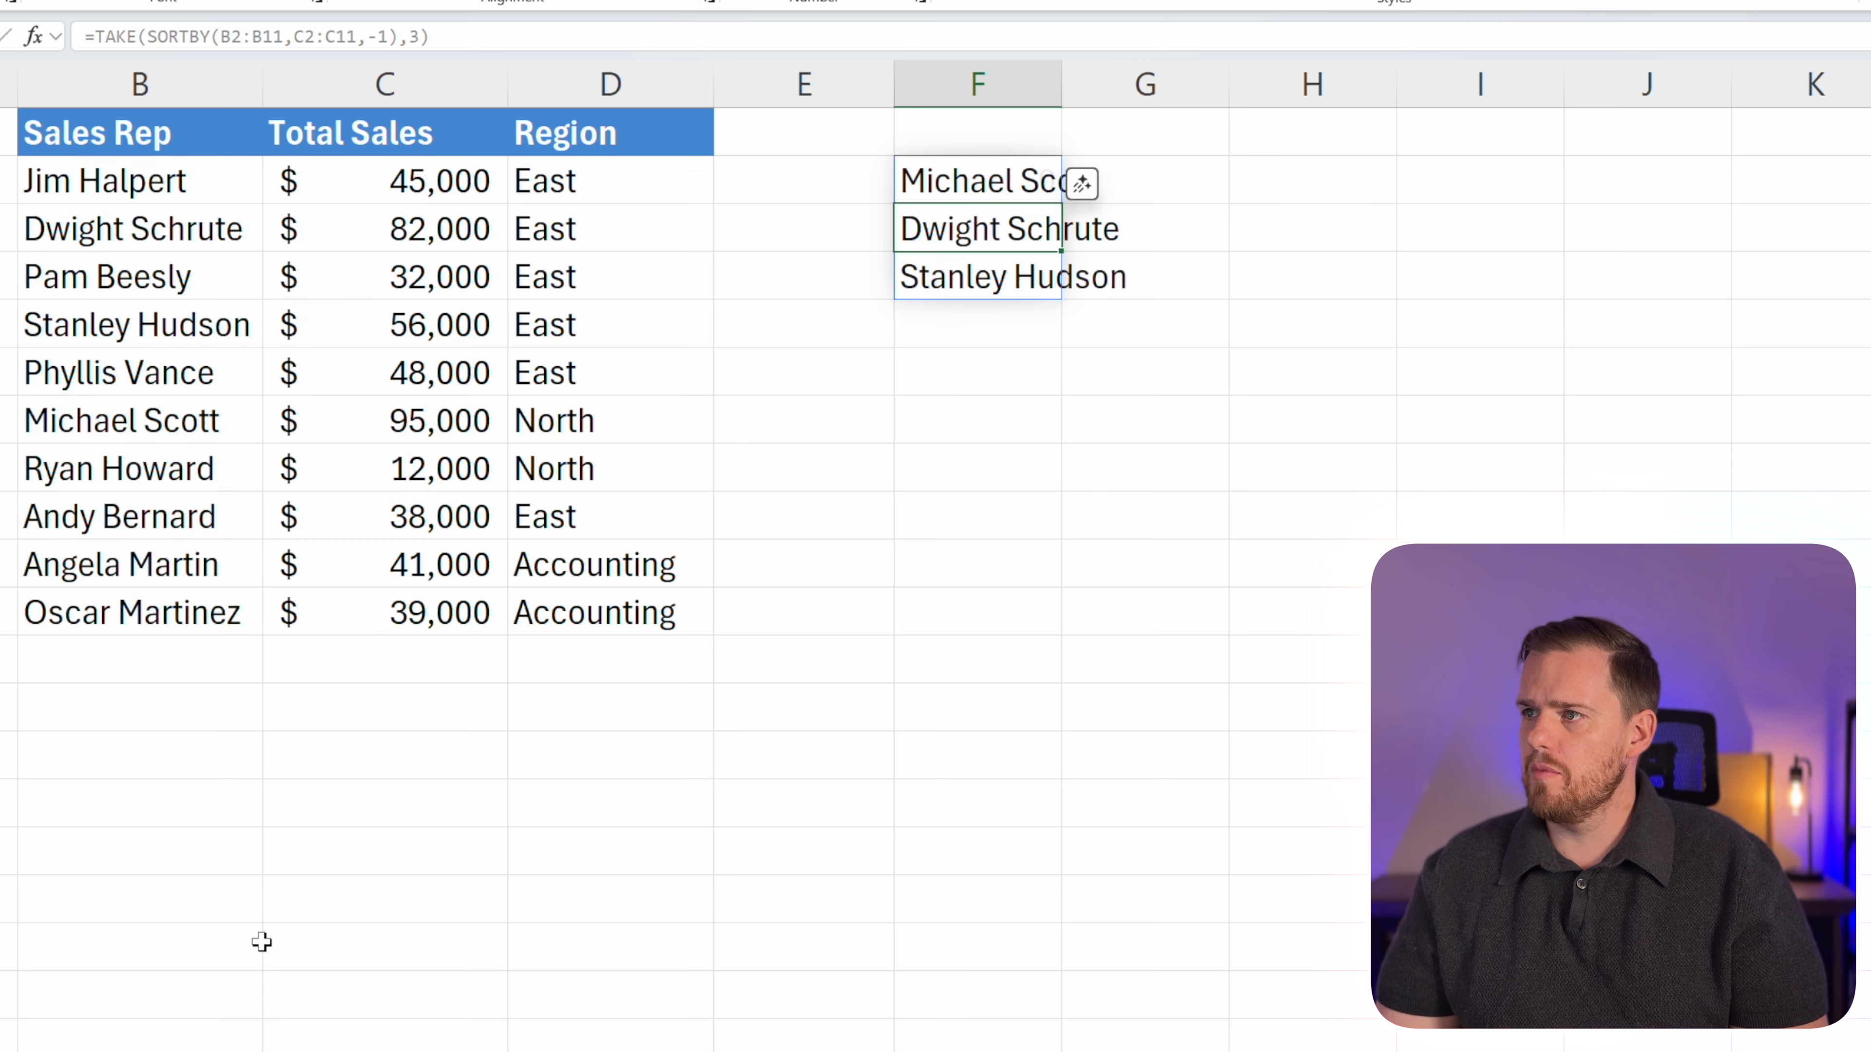
double_click(1062, 81)
click(1094, 333)
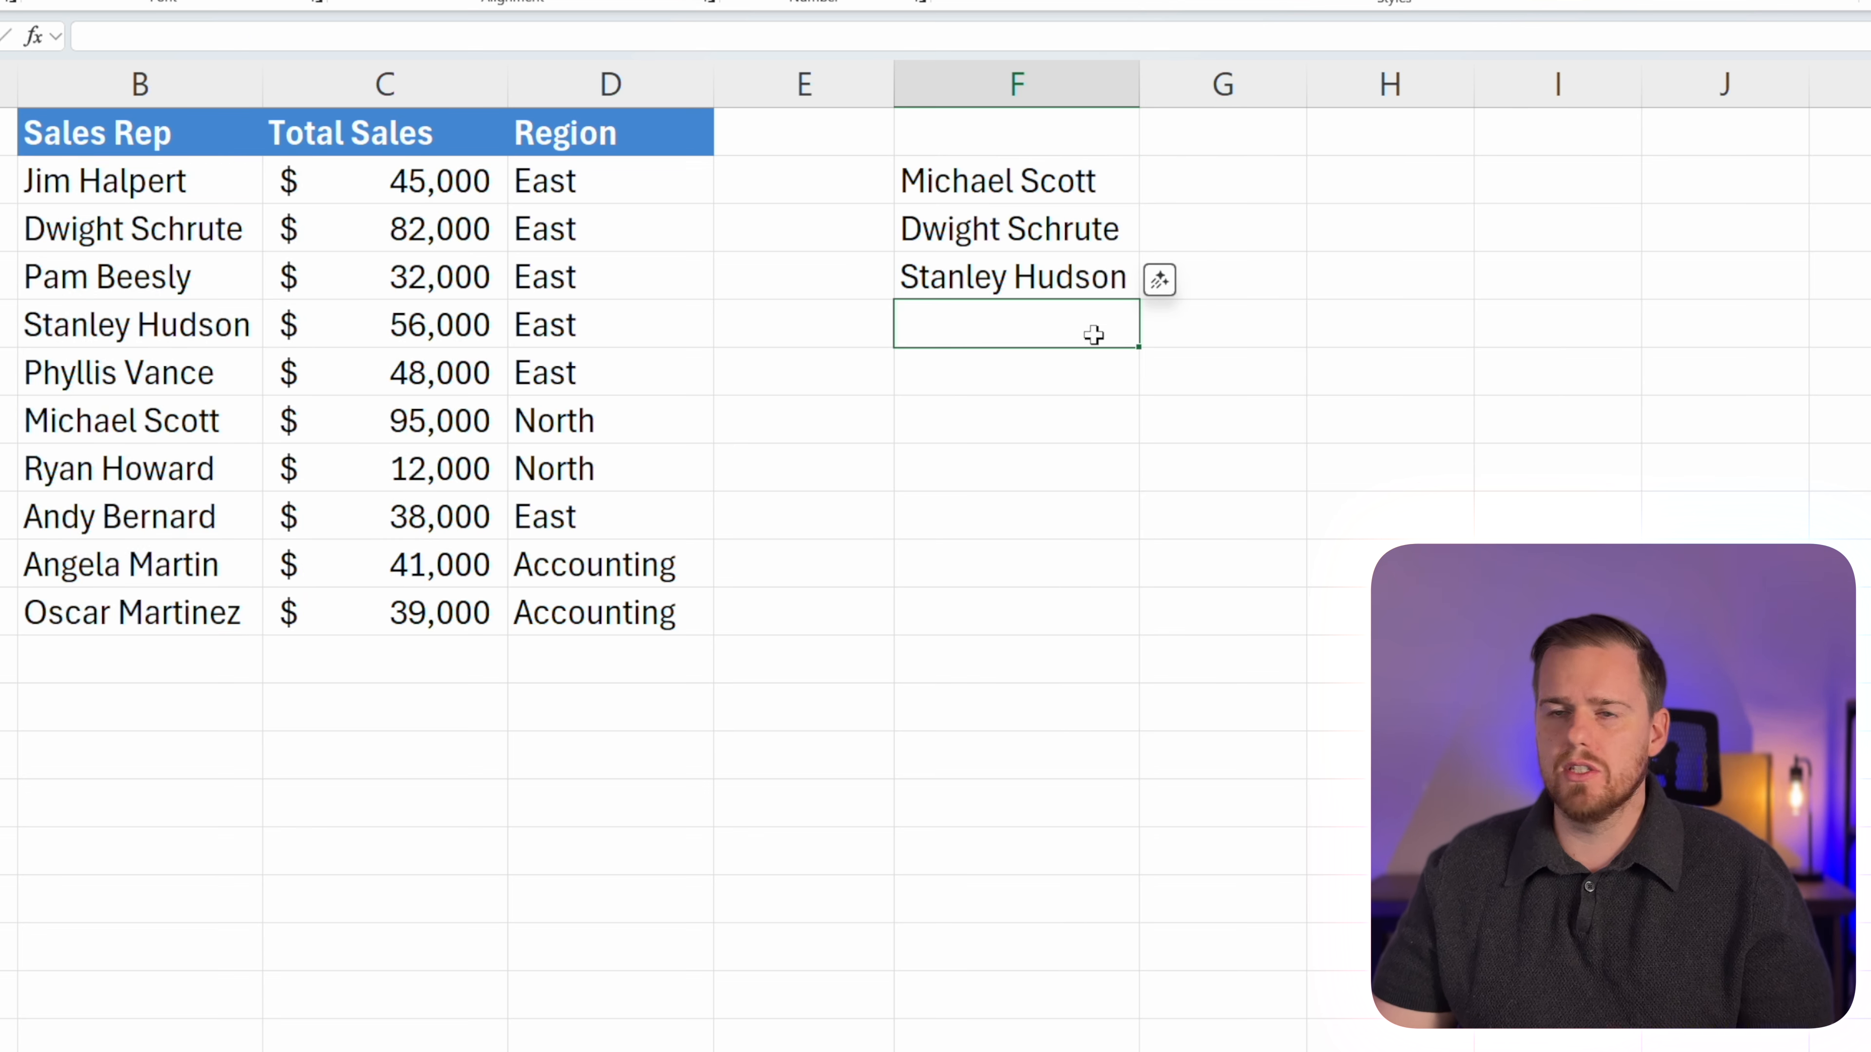
Enter =XLOOKUP(F2#,B2:B11,C2:C11) in G2 to return the total sales for the spilled list of top reps.
click(1169, 190)
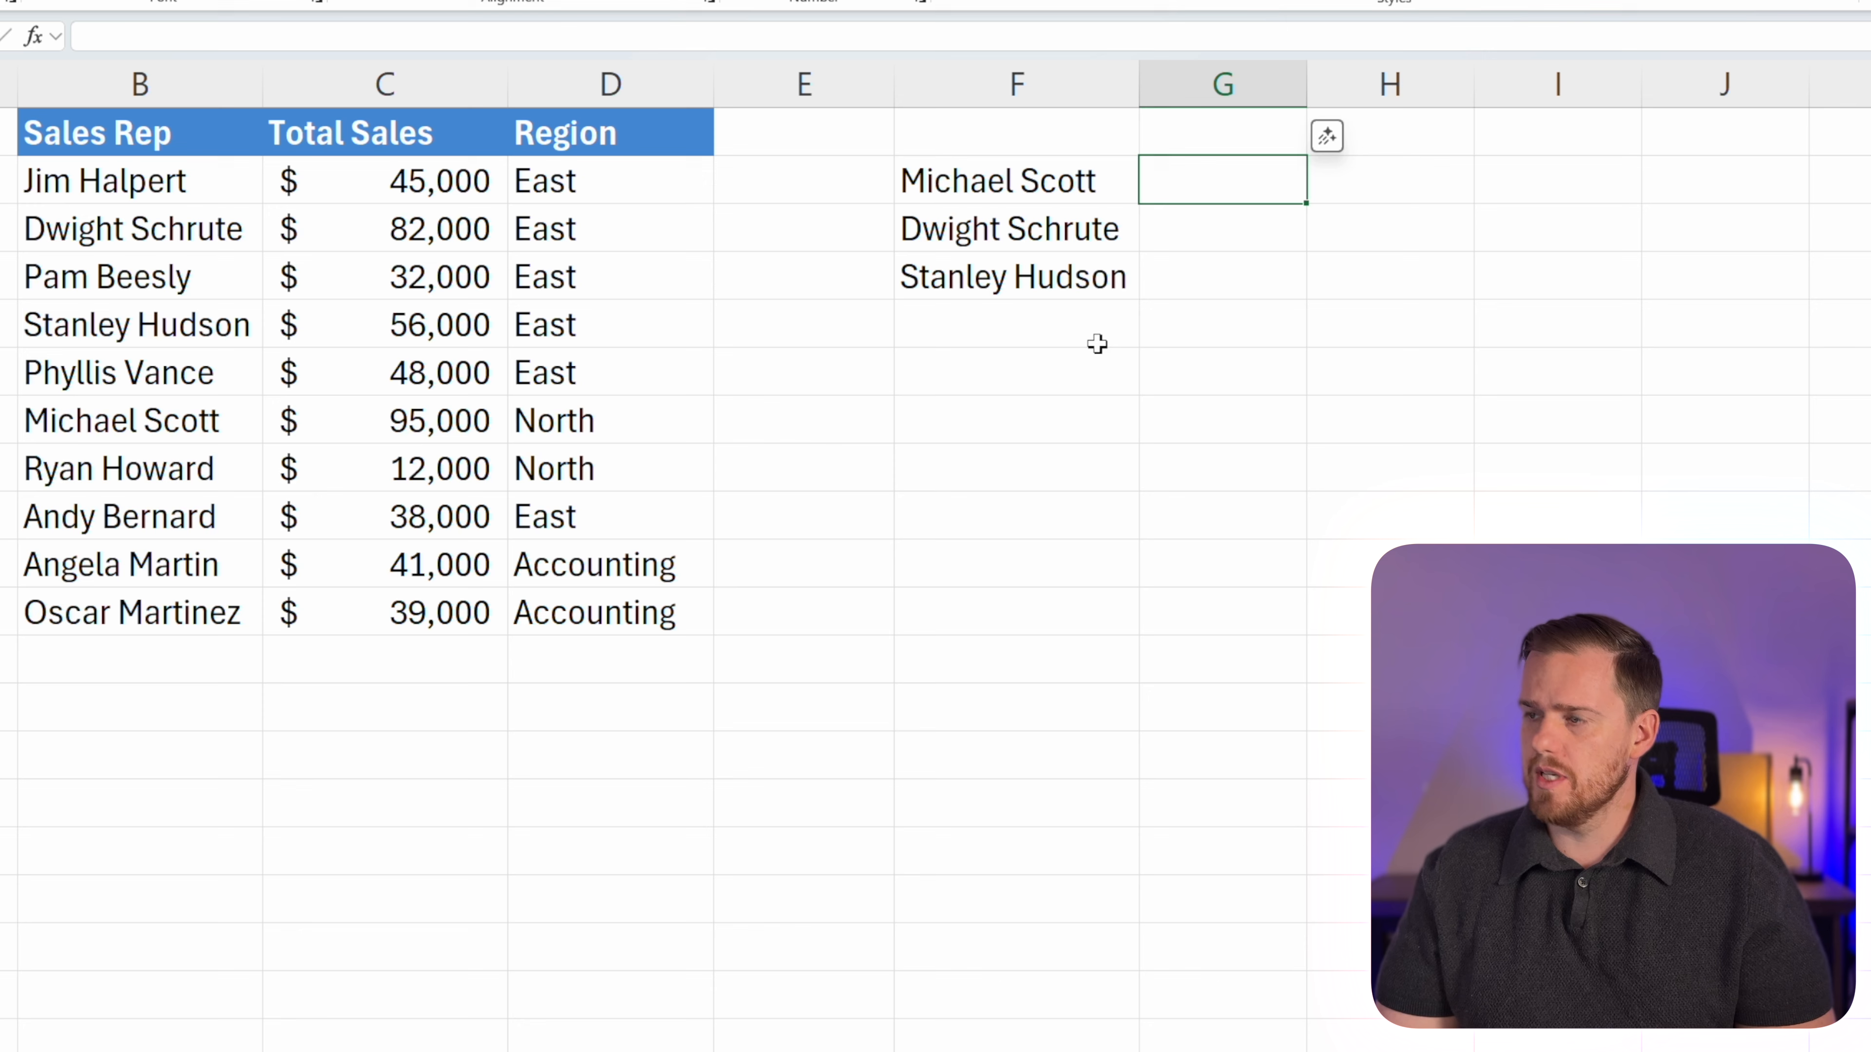
text(=xlo)
key(Tab)
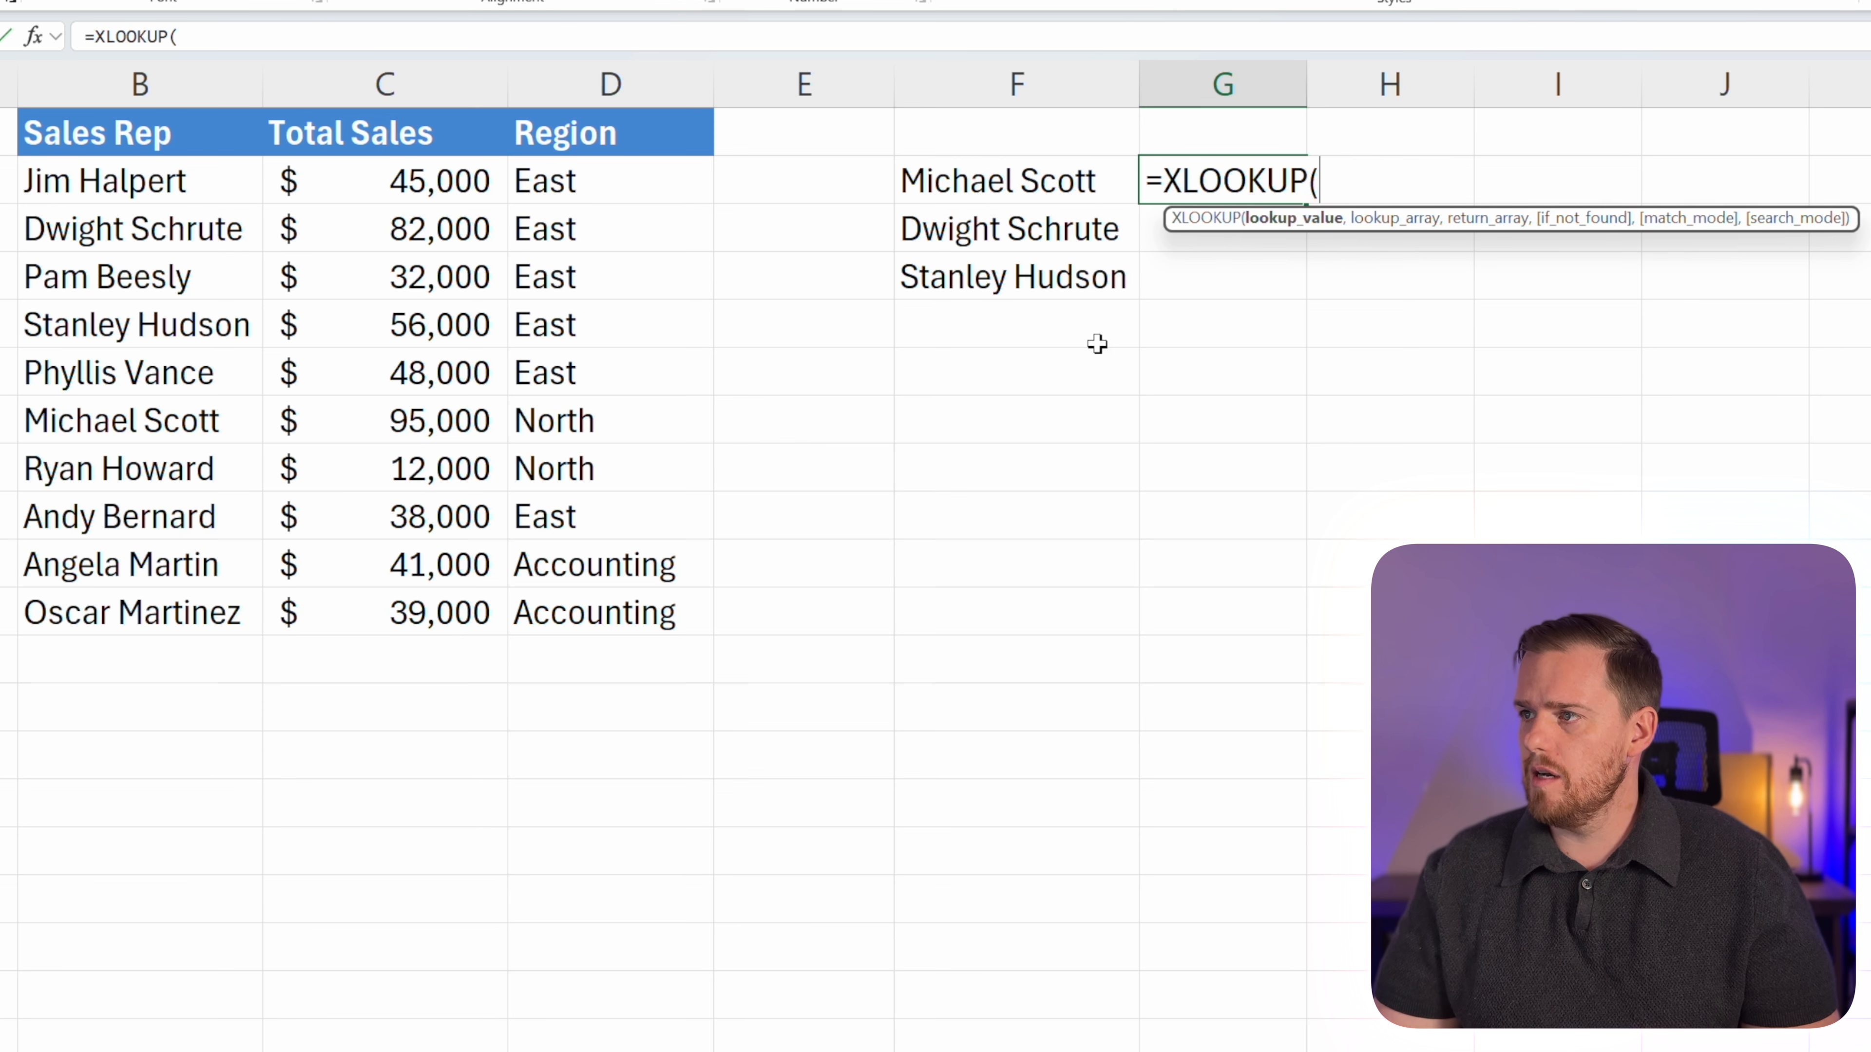
click(982, 193)
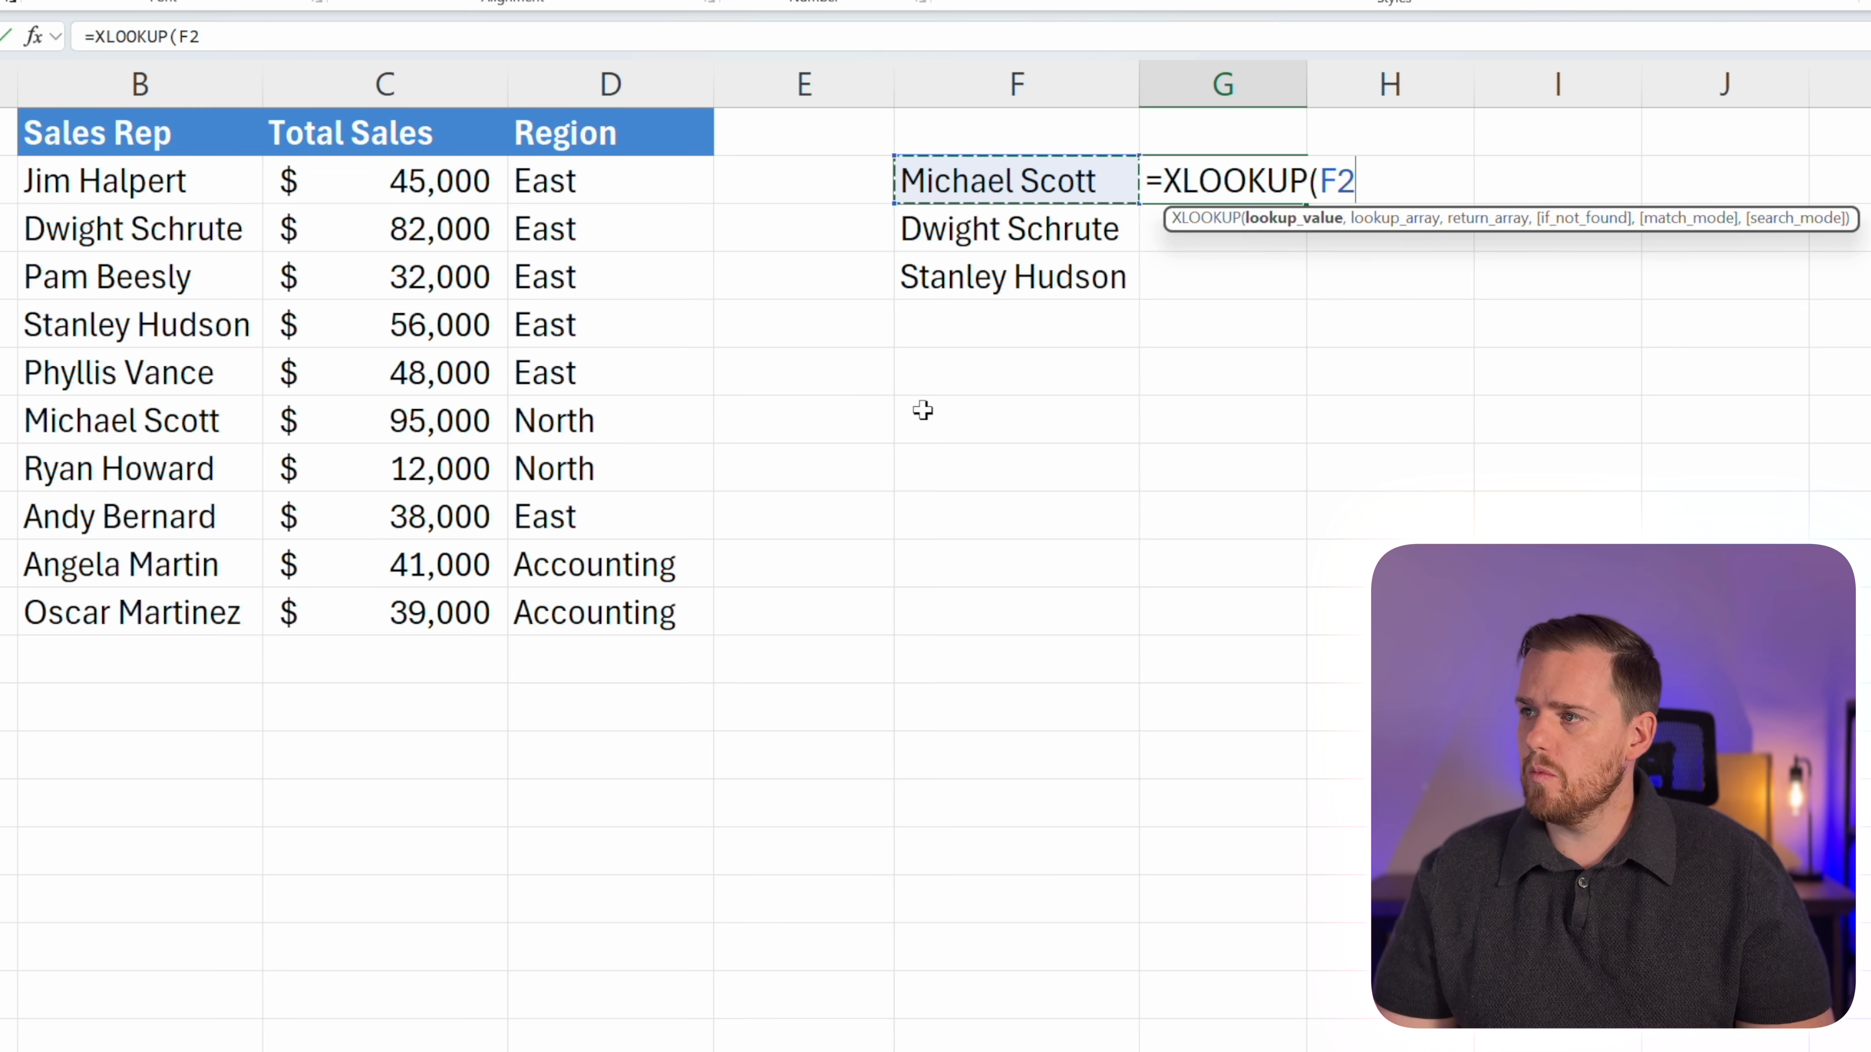
text(#)
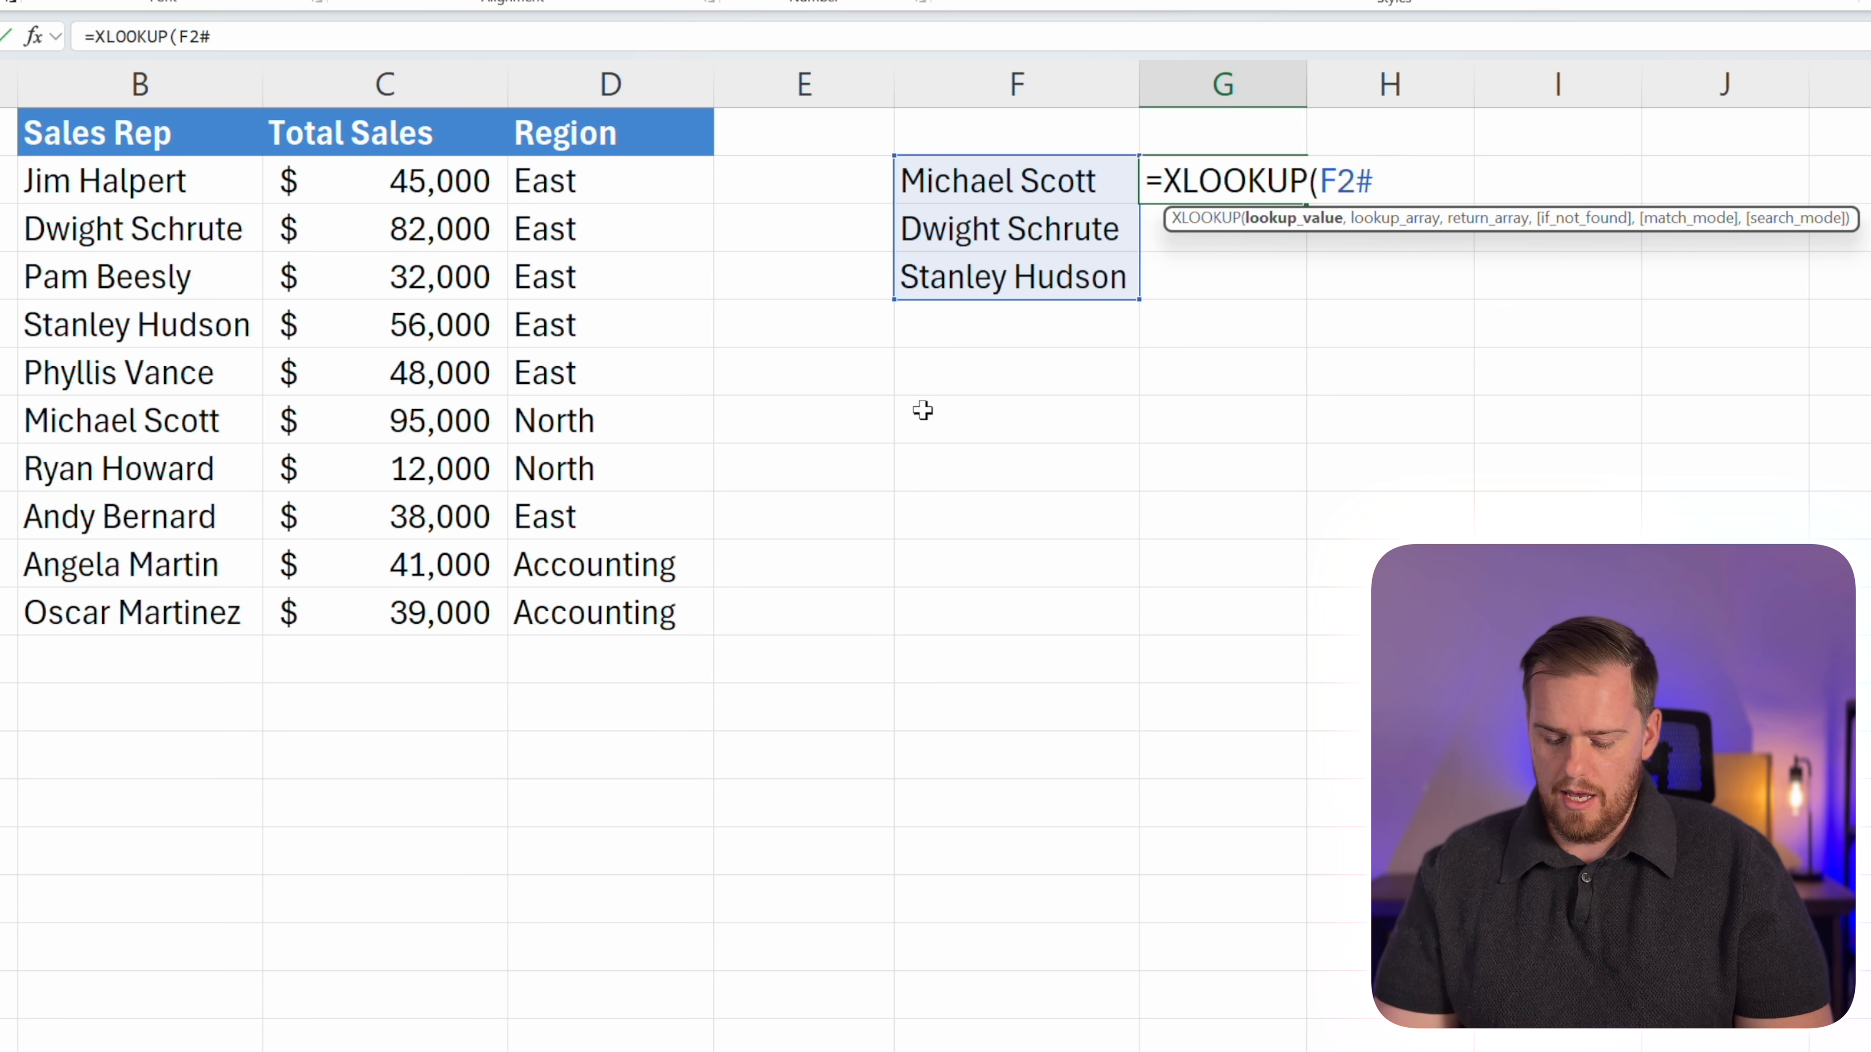
text(,)
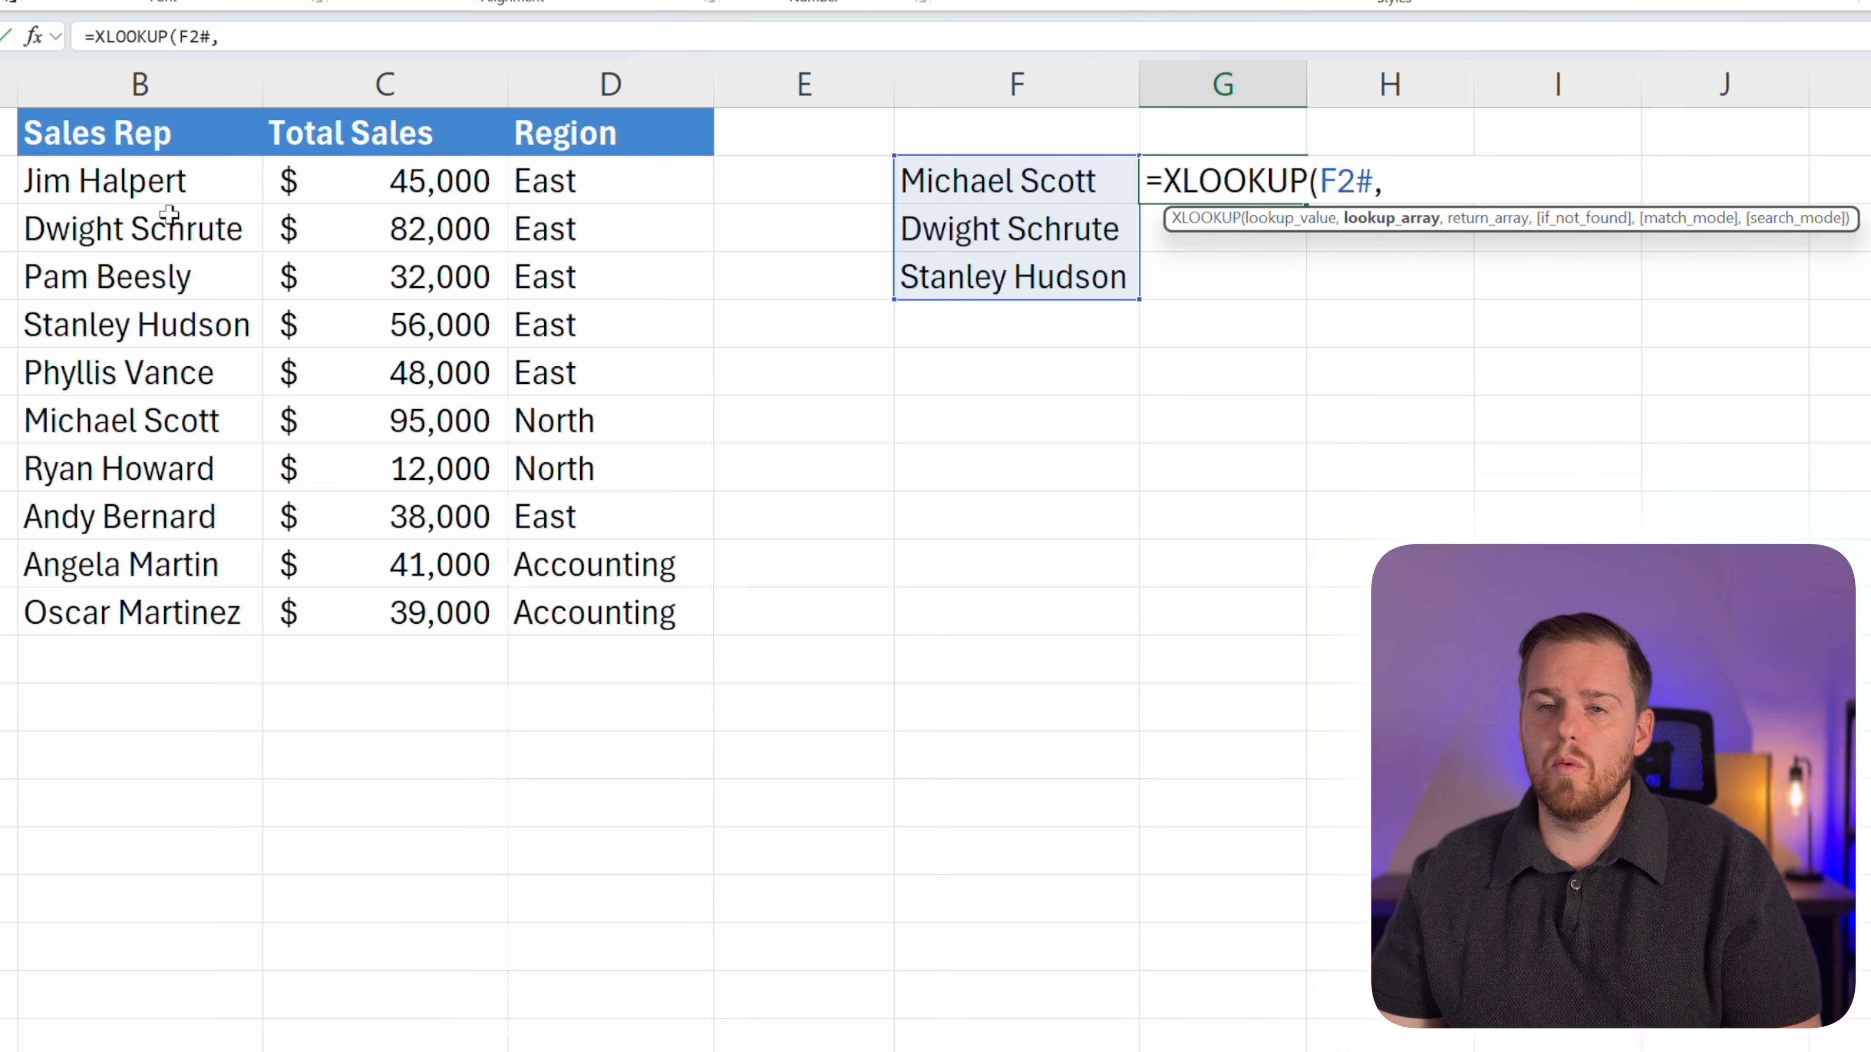
click(161, 181)
drag(157, 223, 188, 606)
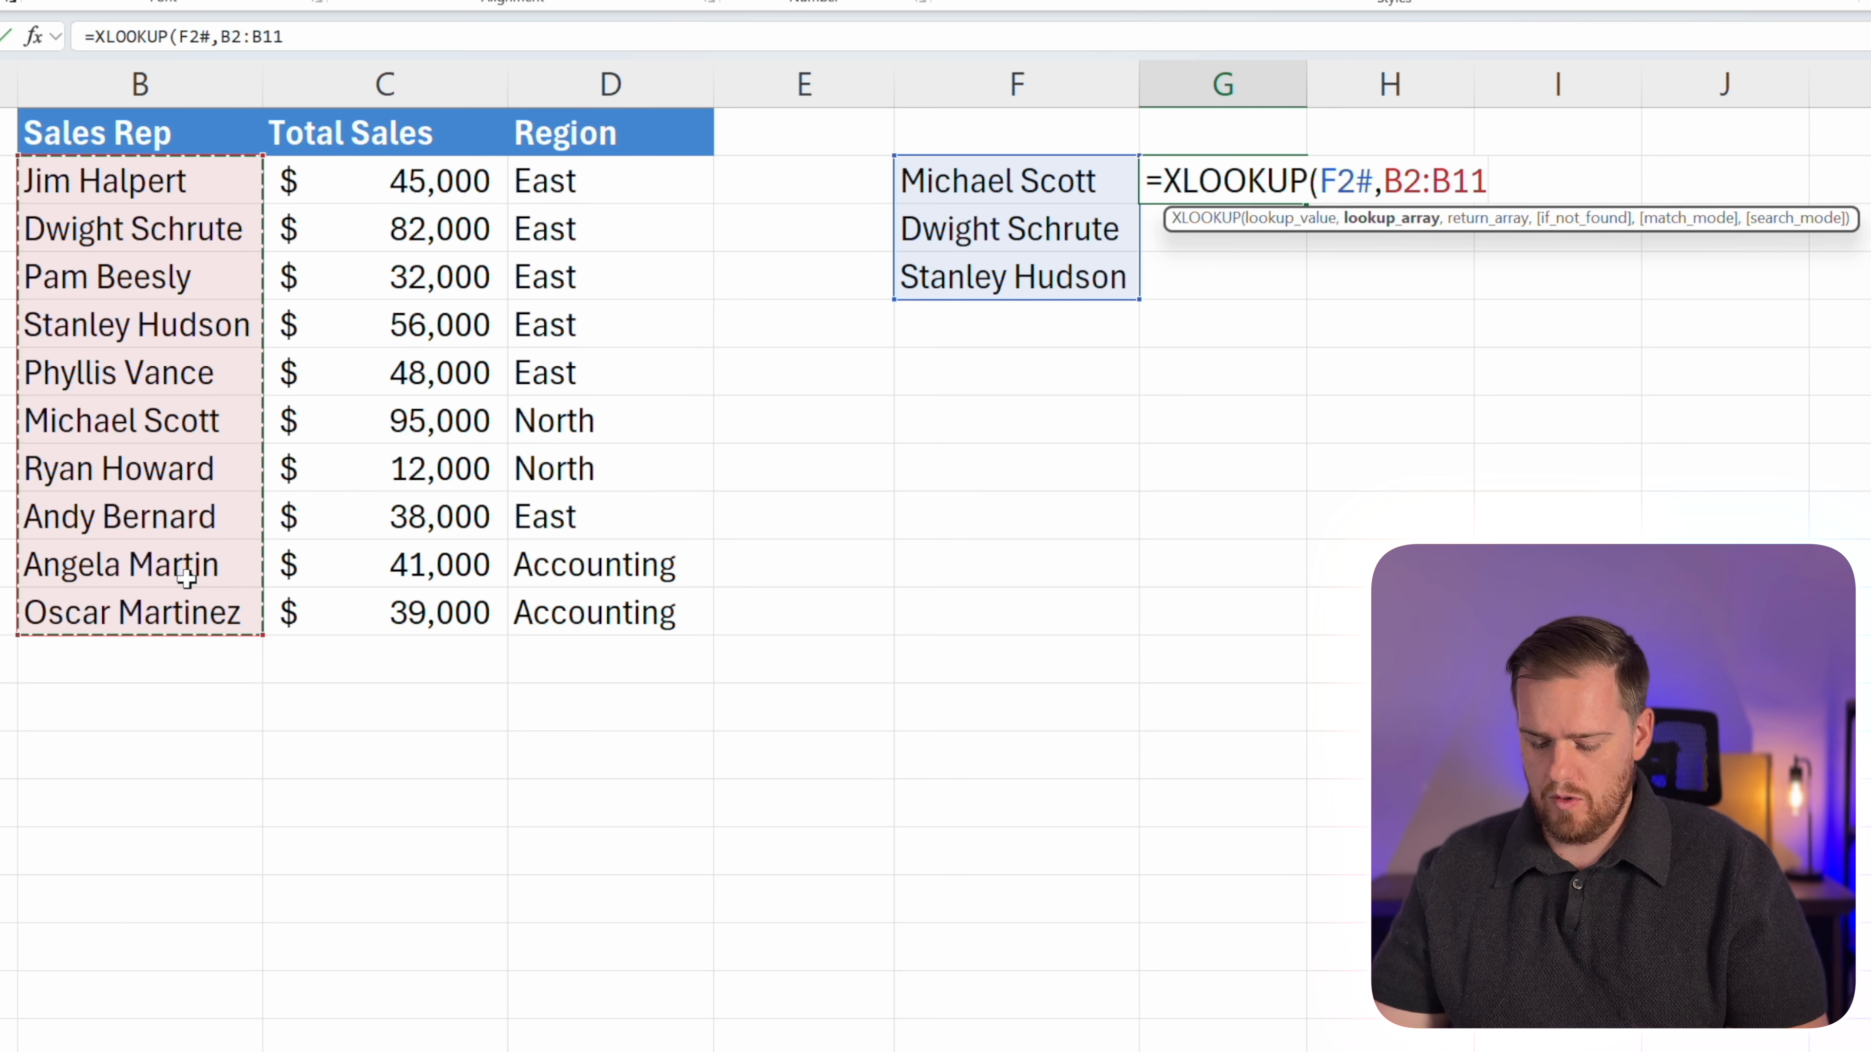
text(,)
drag(410, 184, 436, 600)
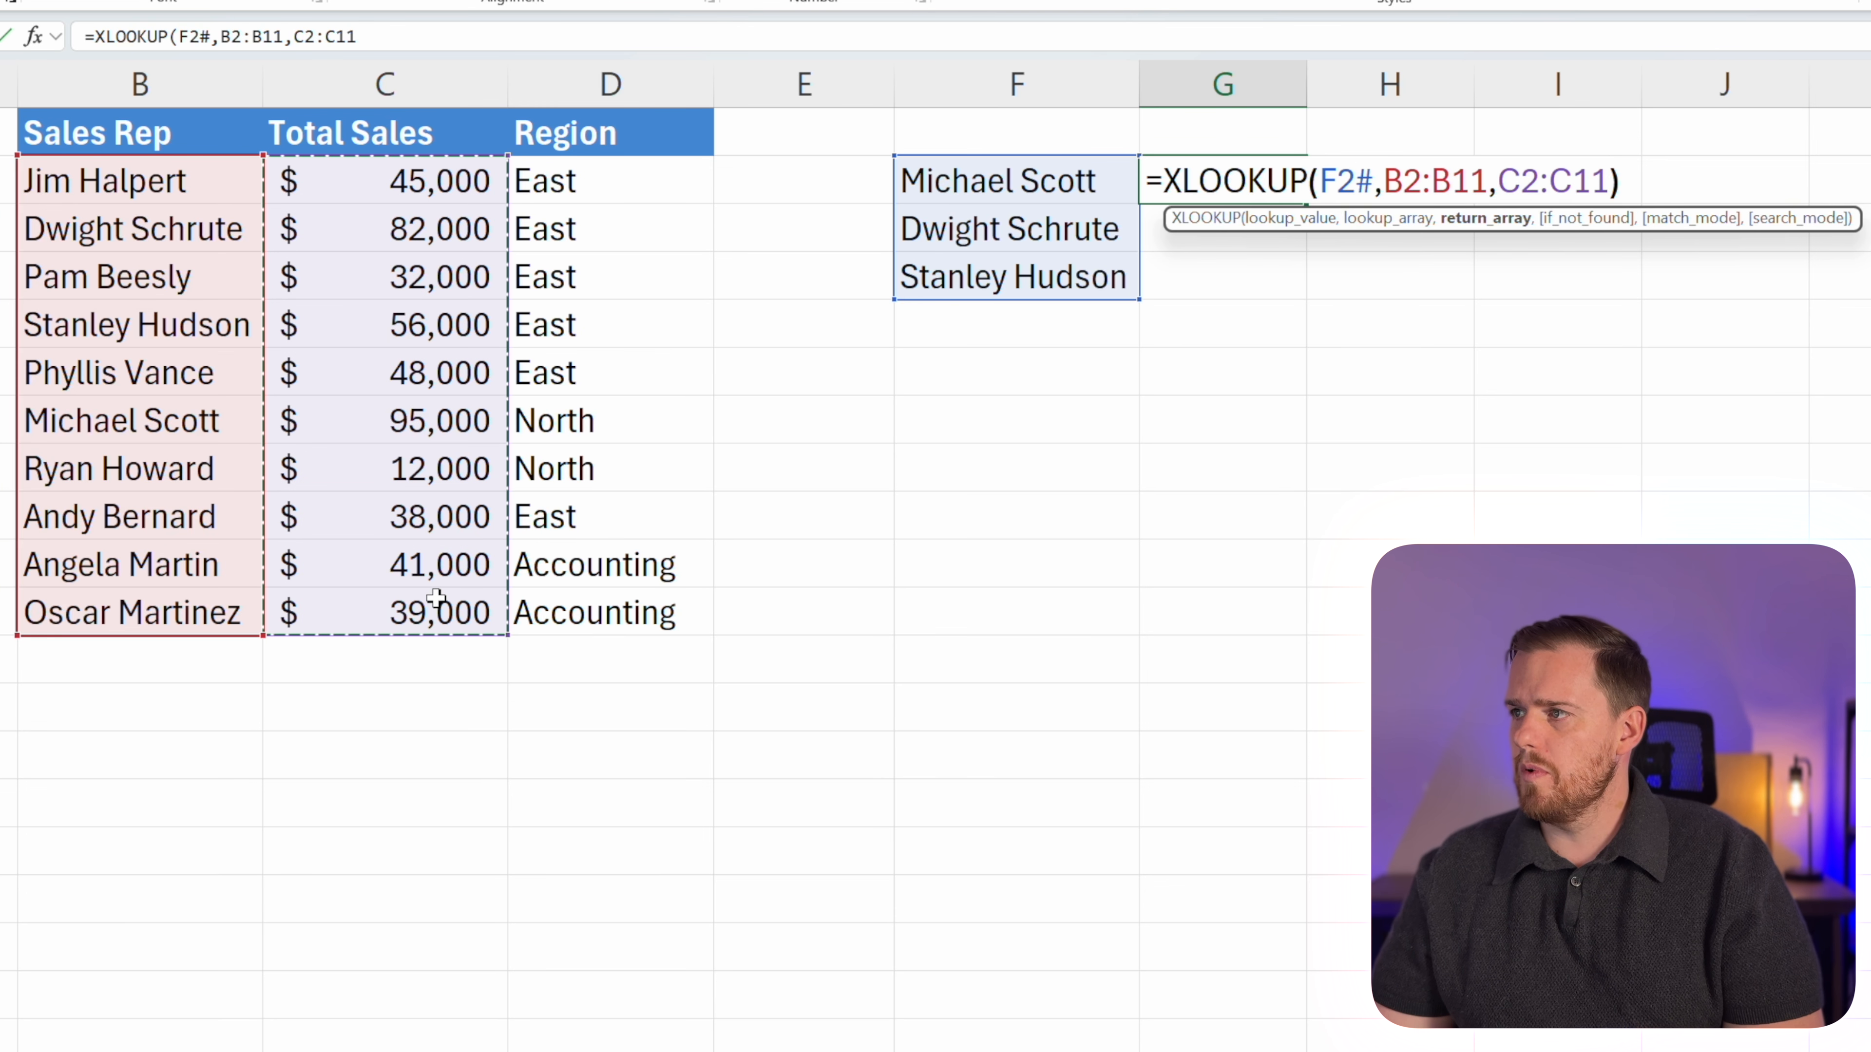
text())
key(Return)
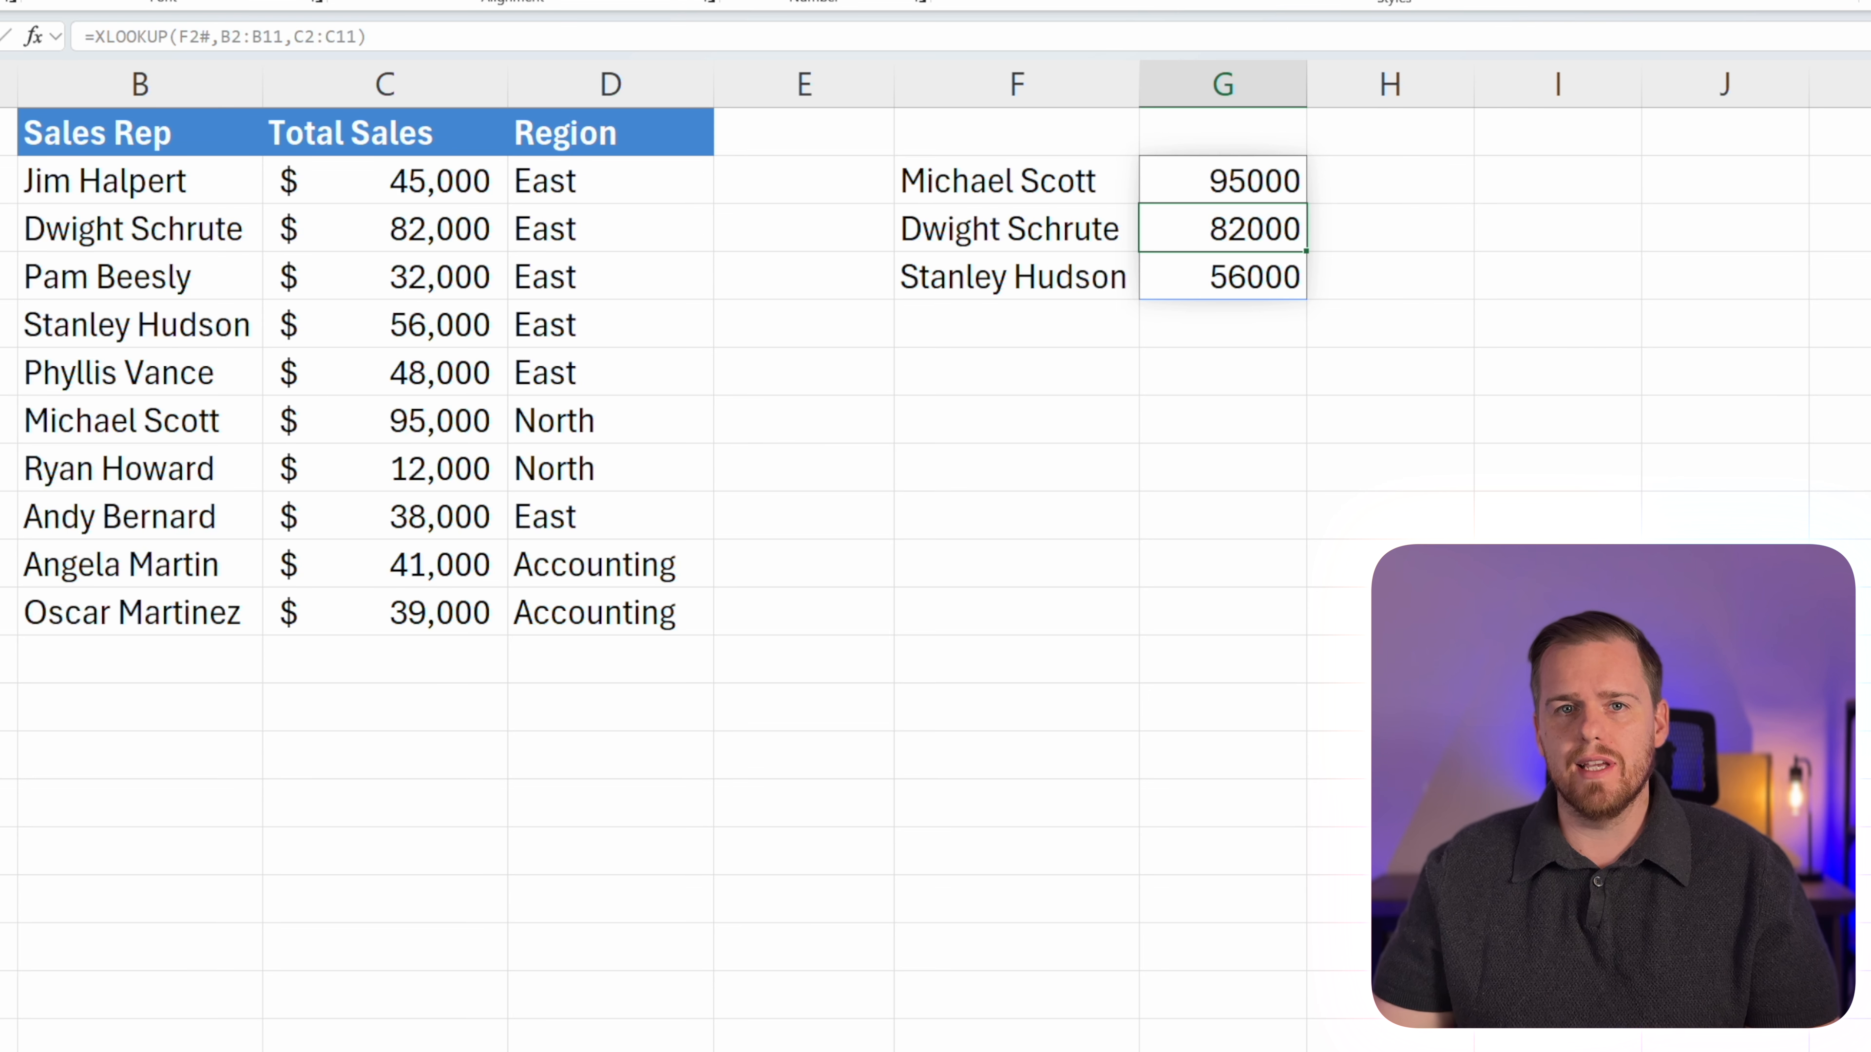
Remove the row count 3 from the TAKE formula in F2.
click(966, 184)
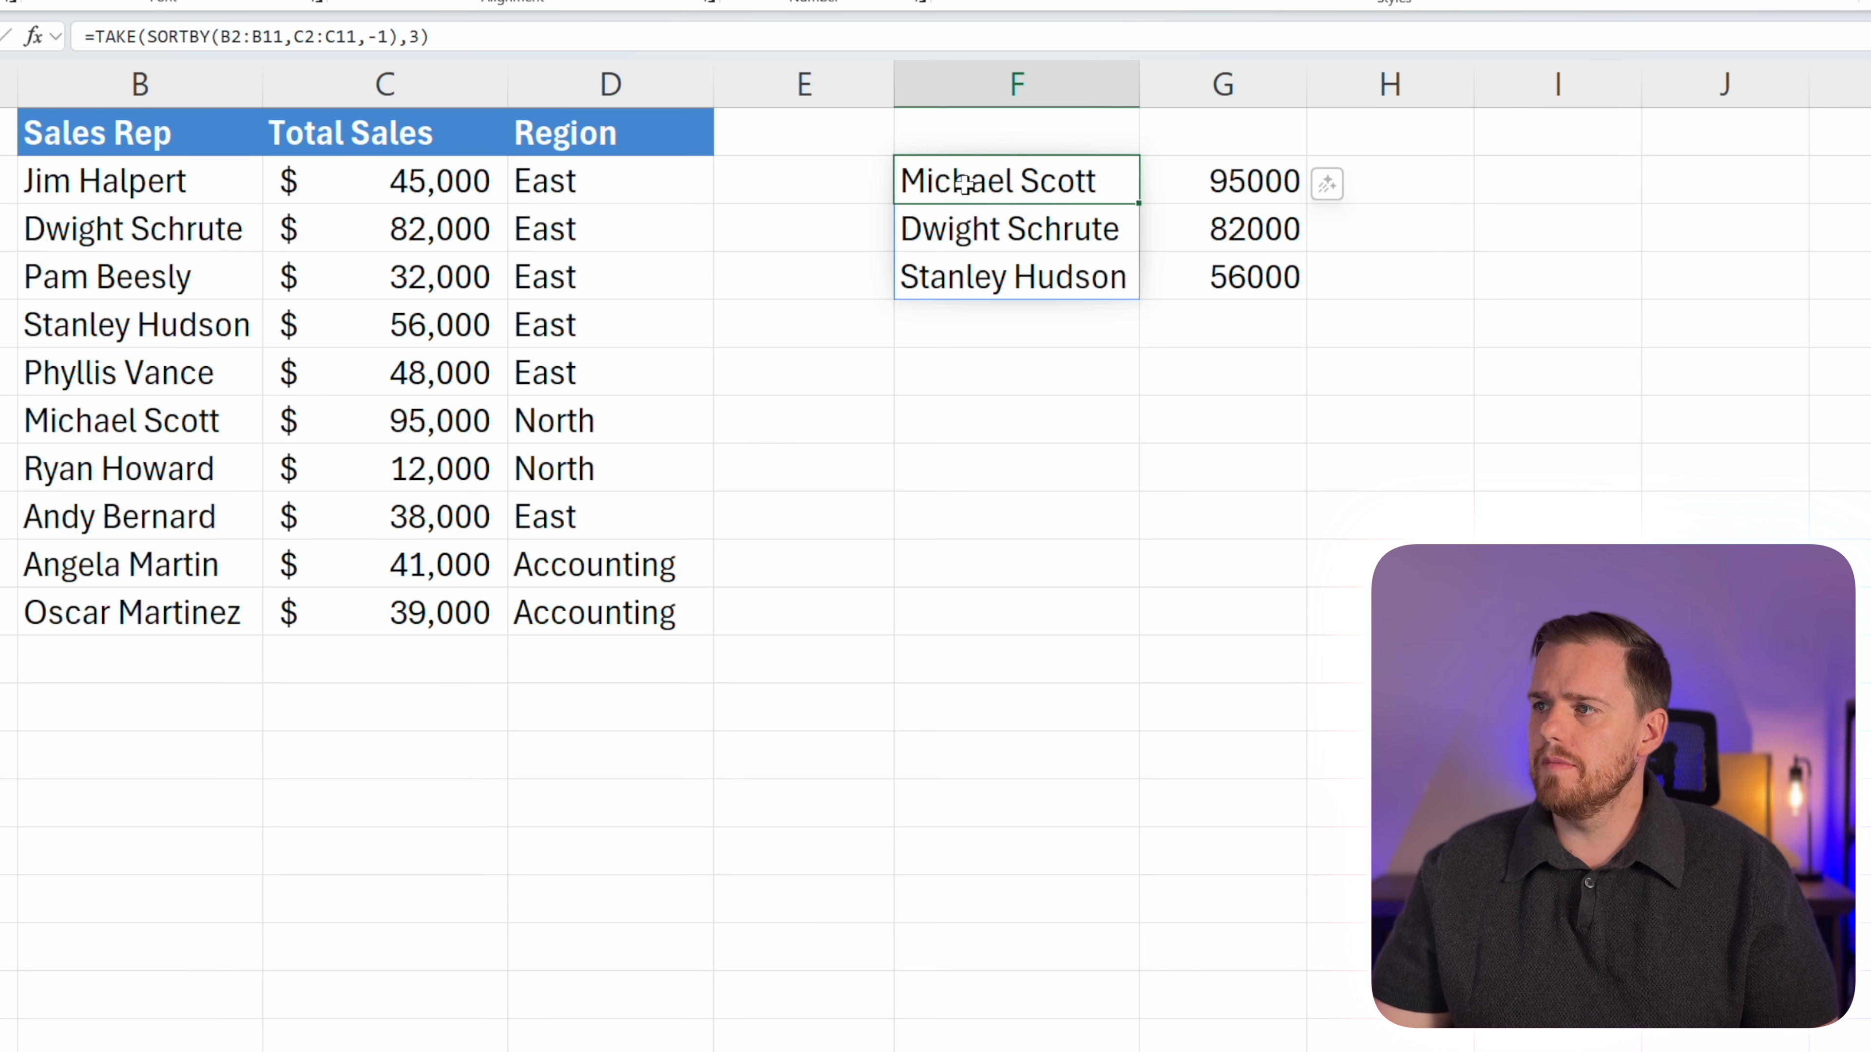
click(418, 36)
key(BackSpace)
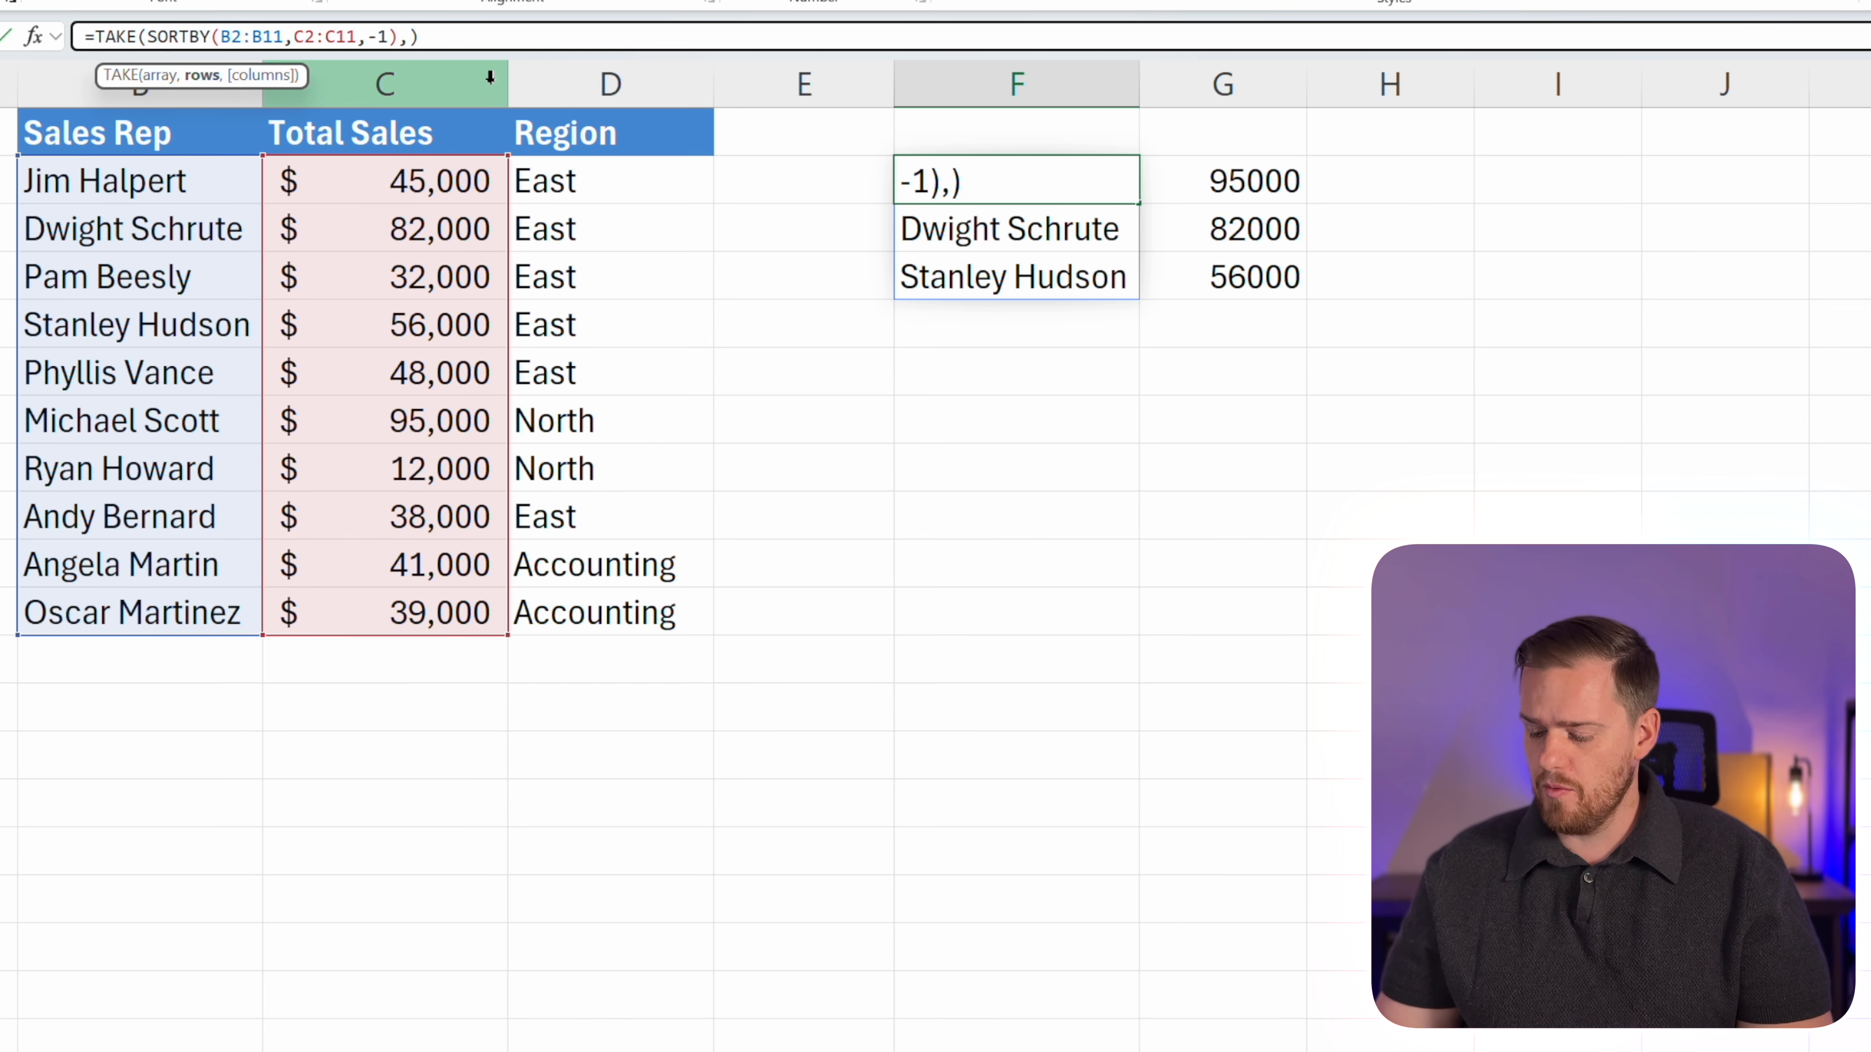